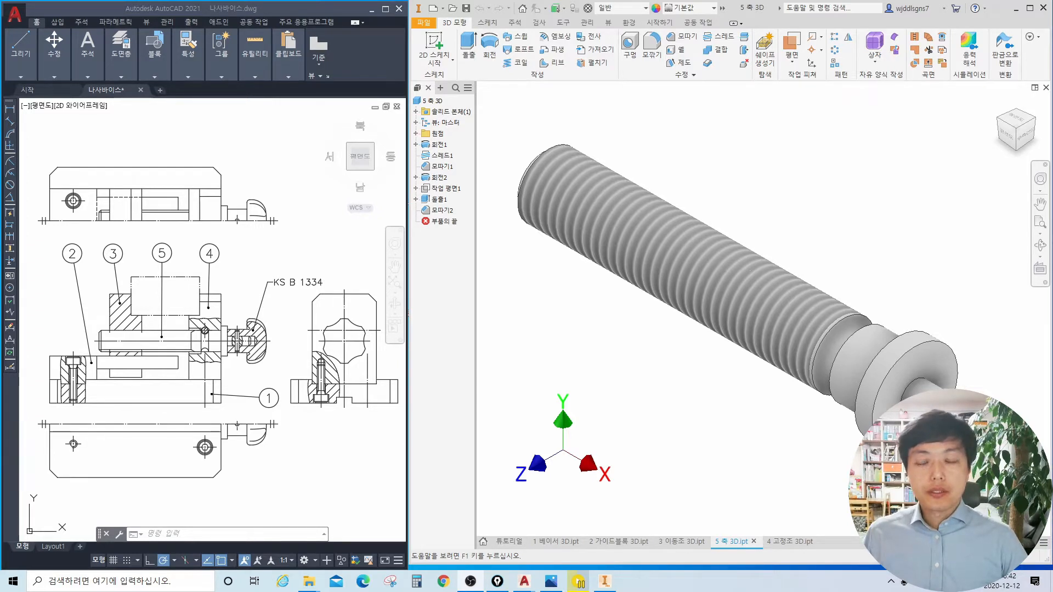
# Step: Create a new drawing file from the Standard.idw template
pyautogui.click(432, 25)
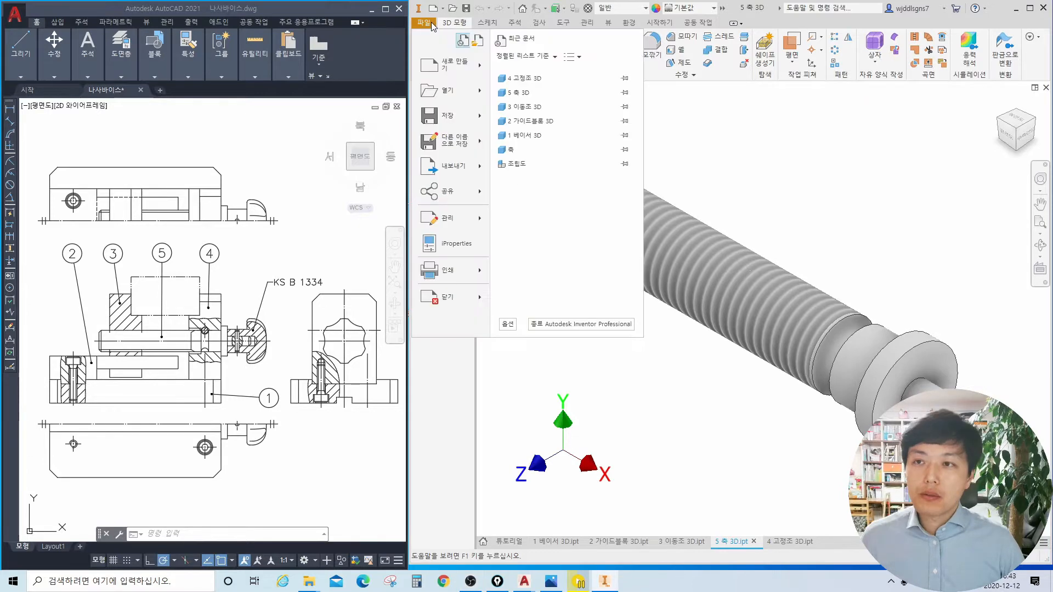
pyautogui.click(467, 66)
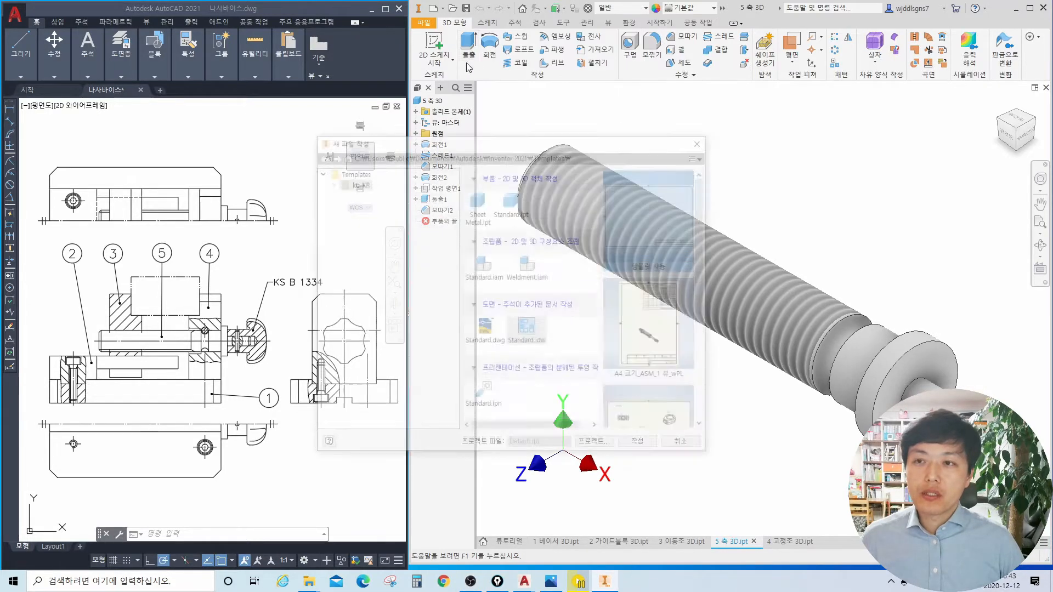
pyautogui.moveTo(549, 354)
pyautogui.mouseDown()
pyautogui.moveTo(521, 356)
pyautogui.moveTo(540, 314)
pyautogui.moveTo(557, 347)
pyautogui.mouseUp()
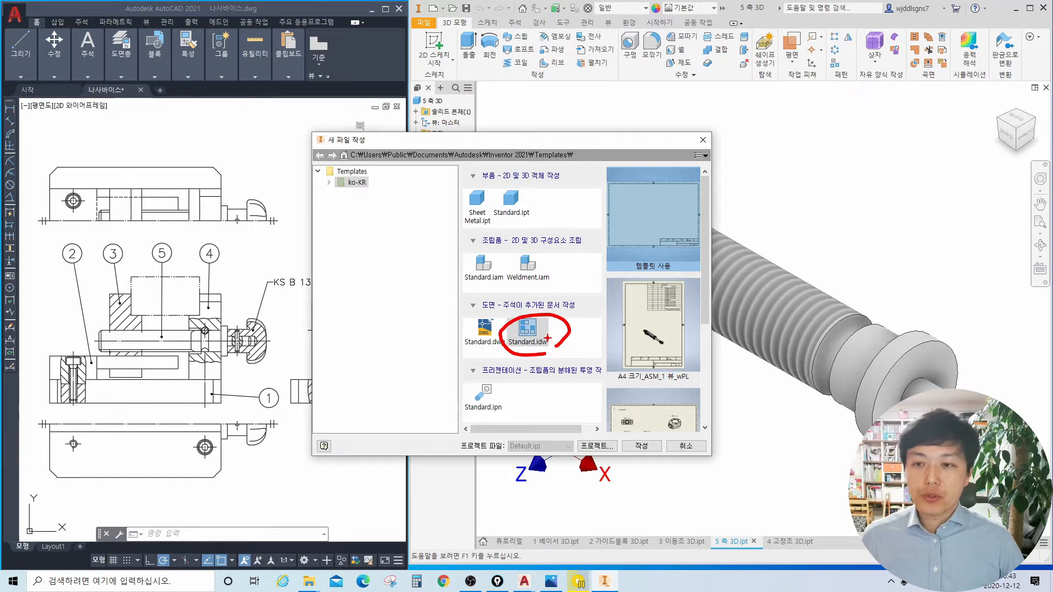
pyautogui.doubleClick(528, 330)
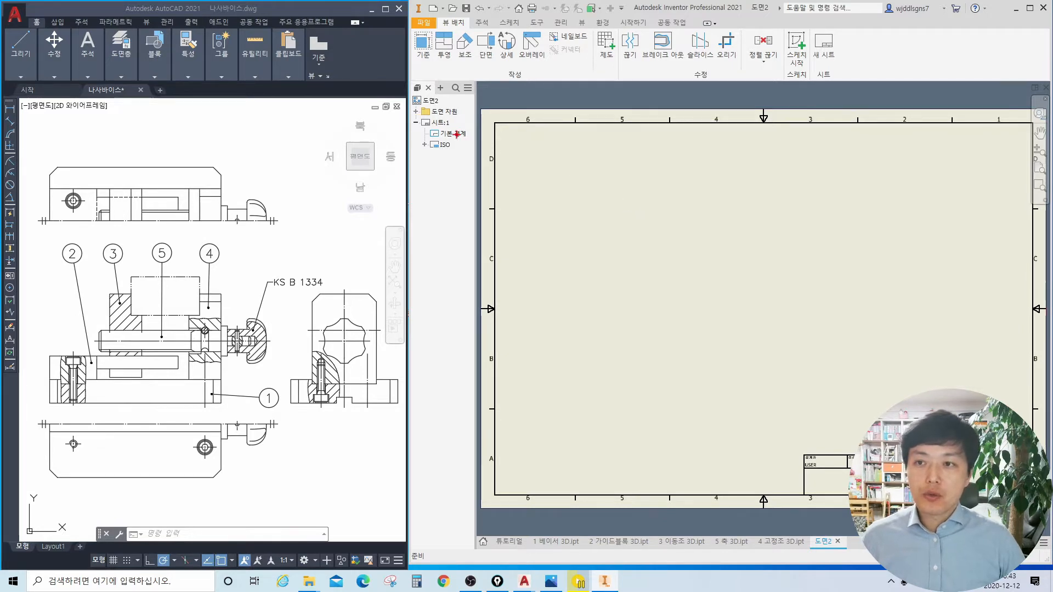
pyautogui.moveTo(457, 133)
pyautogui.mouseDown()
pyautogui.moveTo(434, 139)
pyautogui.moveTo(458, 163)
pyautogui.moveTo(453, 155)
pyautogui.mouseUp()
pyautogui.press('Escape')
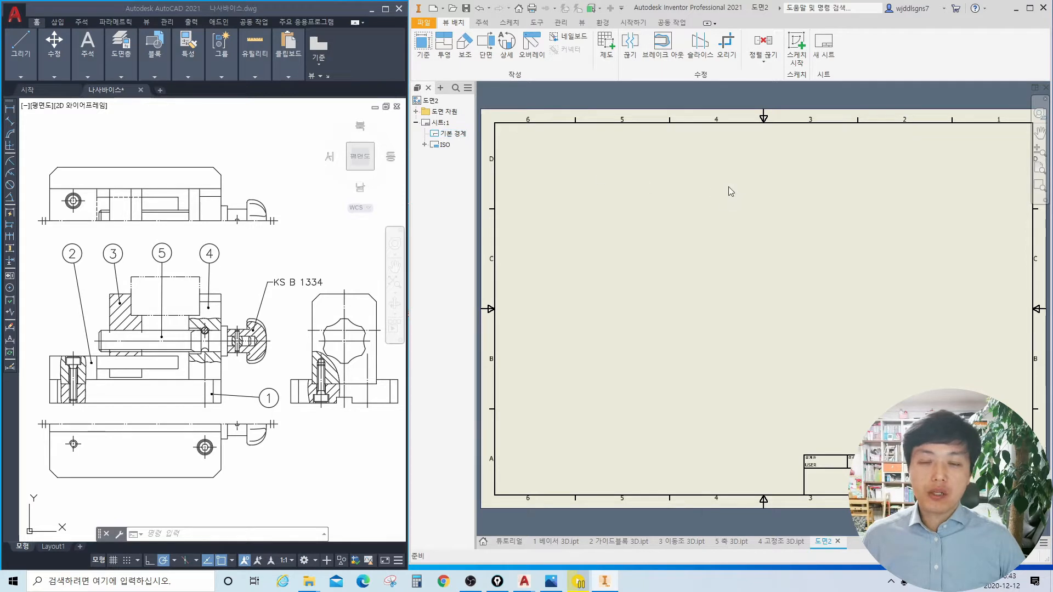
pyautogui.scroll(-5, 693, 315)
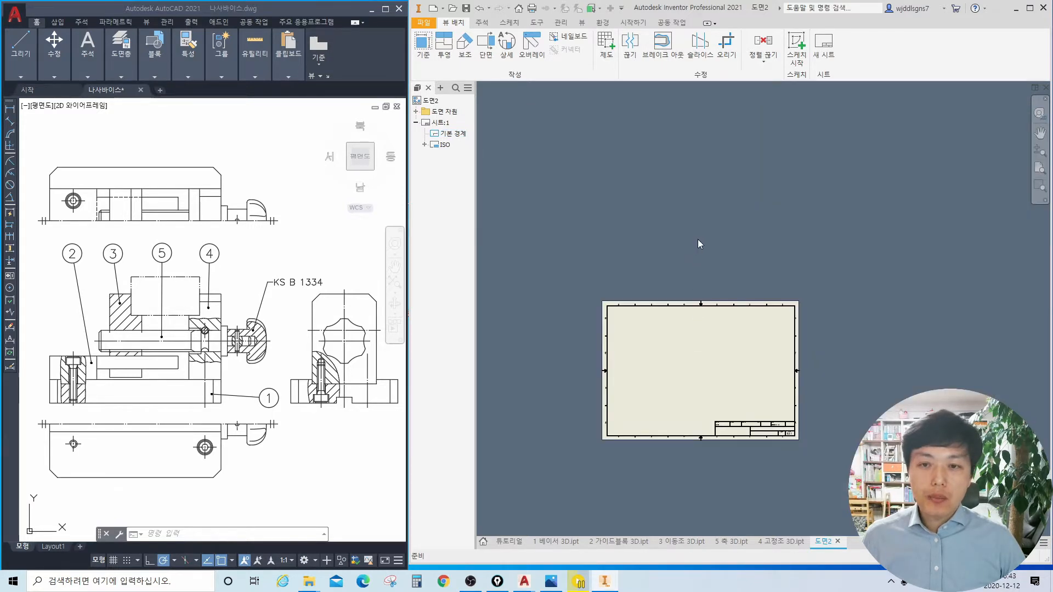
pyautogui.scroll(3, 680, 290)
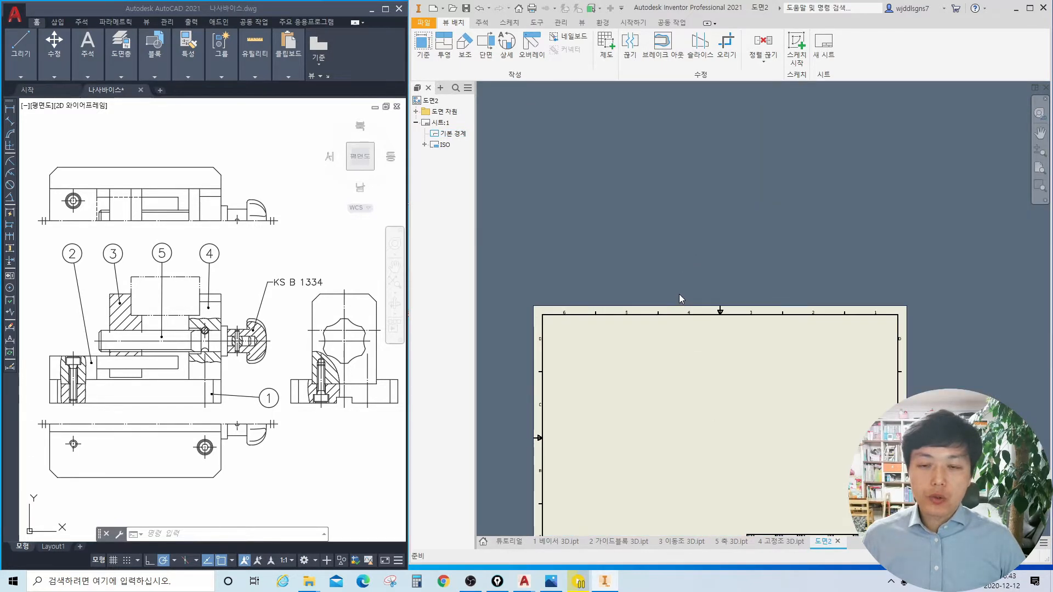
pyautogui.scroll(-3, 679, 295)
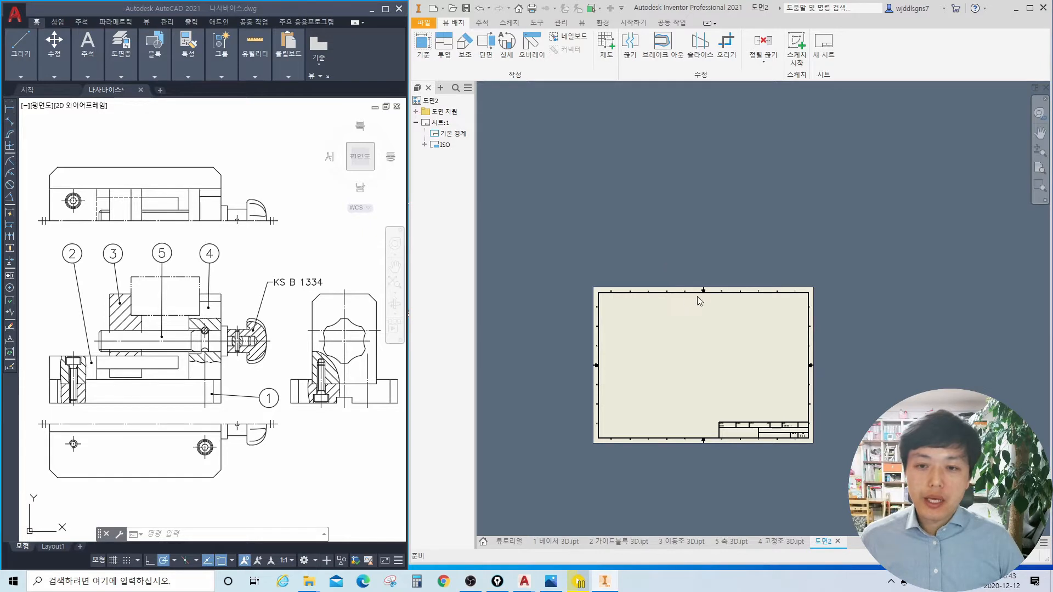
pyautogui.moveTo(723, 300); pyautogui.dragTo(720, 308)
pyautogui.moveTo(763, 438); pyautogui.dragTo(773, 427)
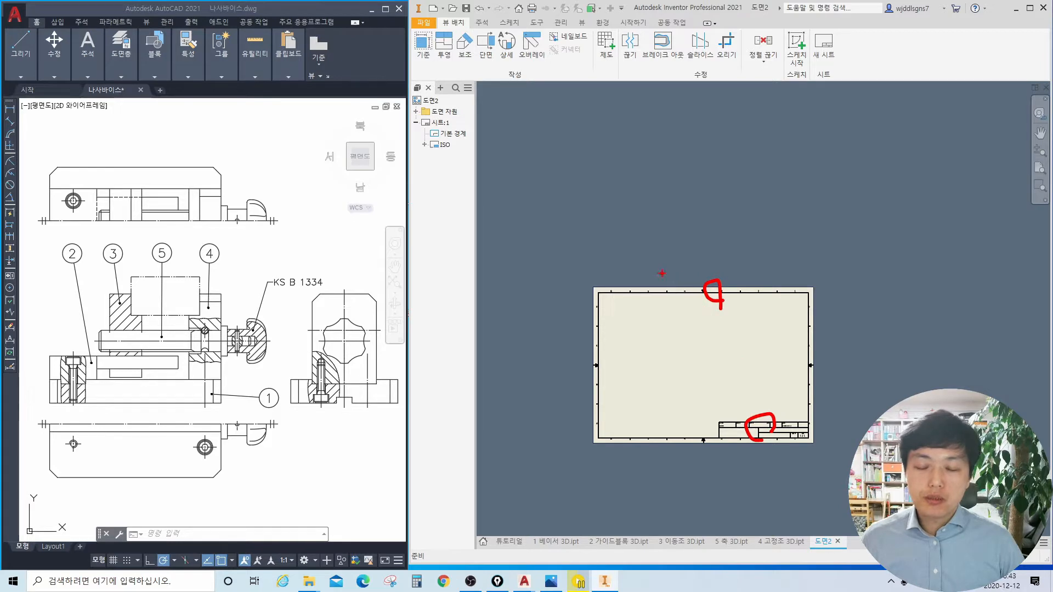
pyautogui.press('Escape')
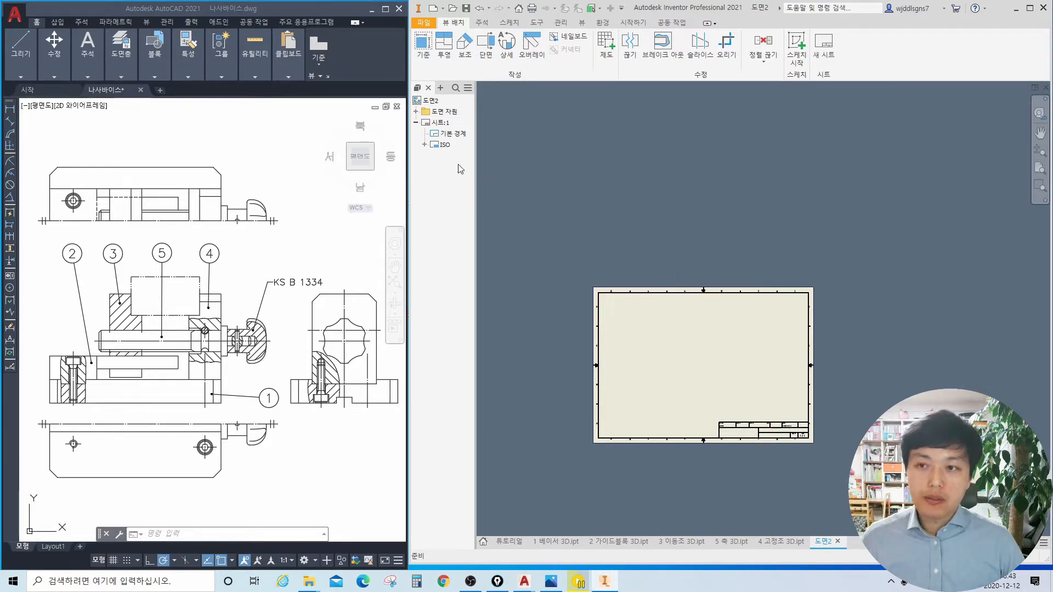
# Step: Delete the default border and the ISO title block from the drawing sheet
pyautogui.click(446, 135)
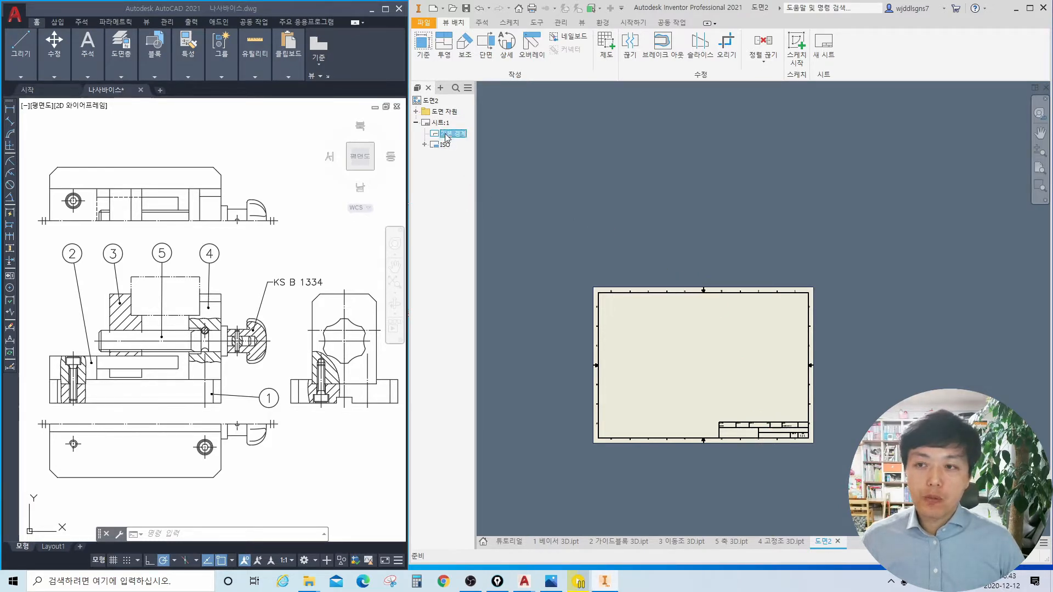
pyautogui.rightClick(446, 136)
pyautogui.click(464, 154)
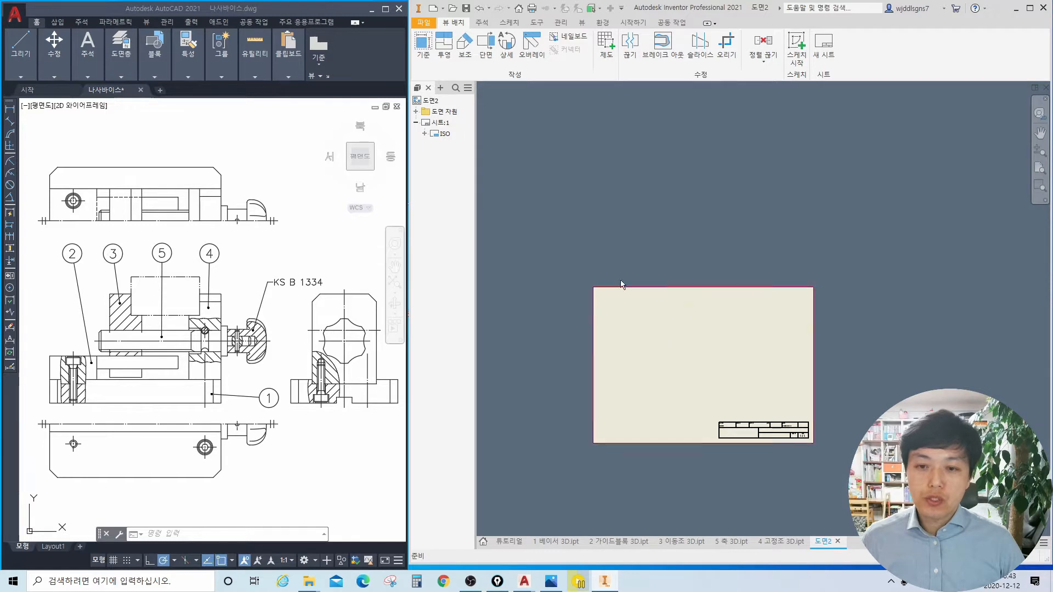
pyautogui.rightClick(445, 135)
pyautogui.click(460, 153)
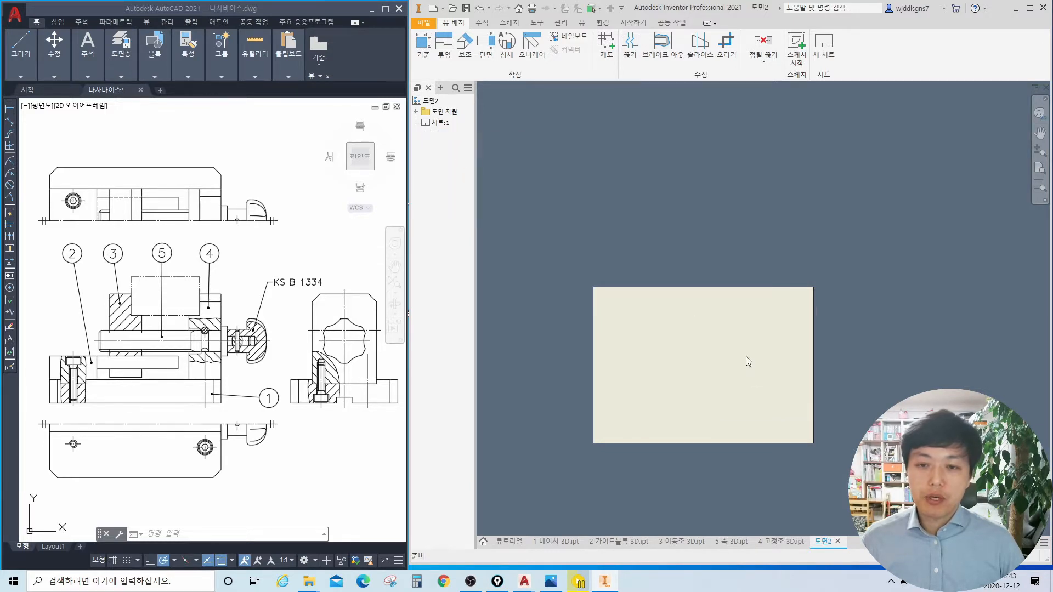
# Step: Edit the blank sheet and set its size to A2
pyautogui.scroll(3, 680, 340)
pyautogui.moveTo(689, 332); pyautogui.dragTo(709, 314, button='middle')
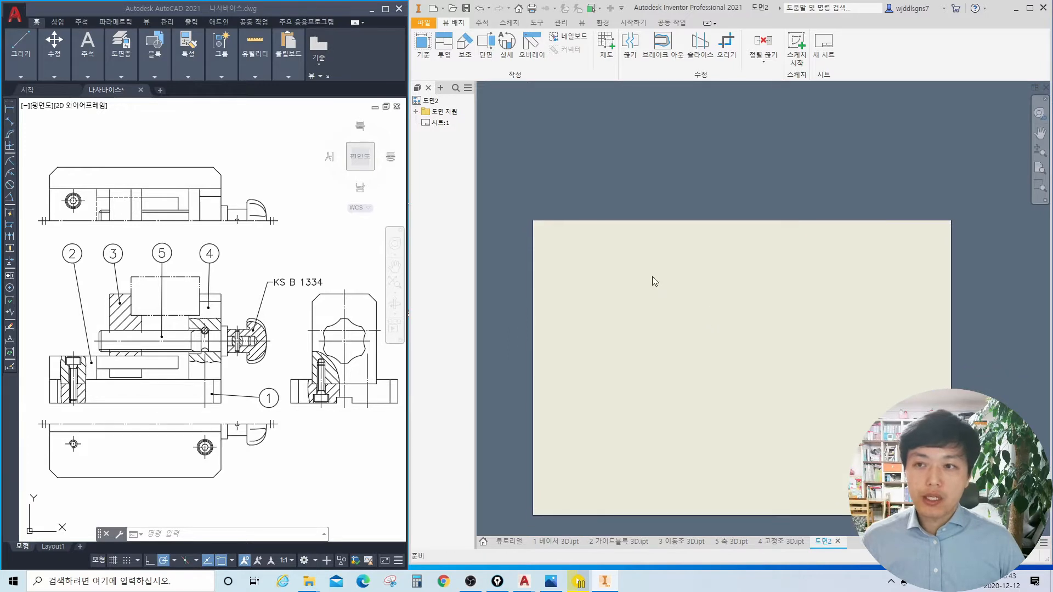
pyautogui.click(441, 123)
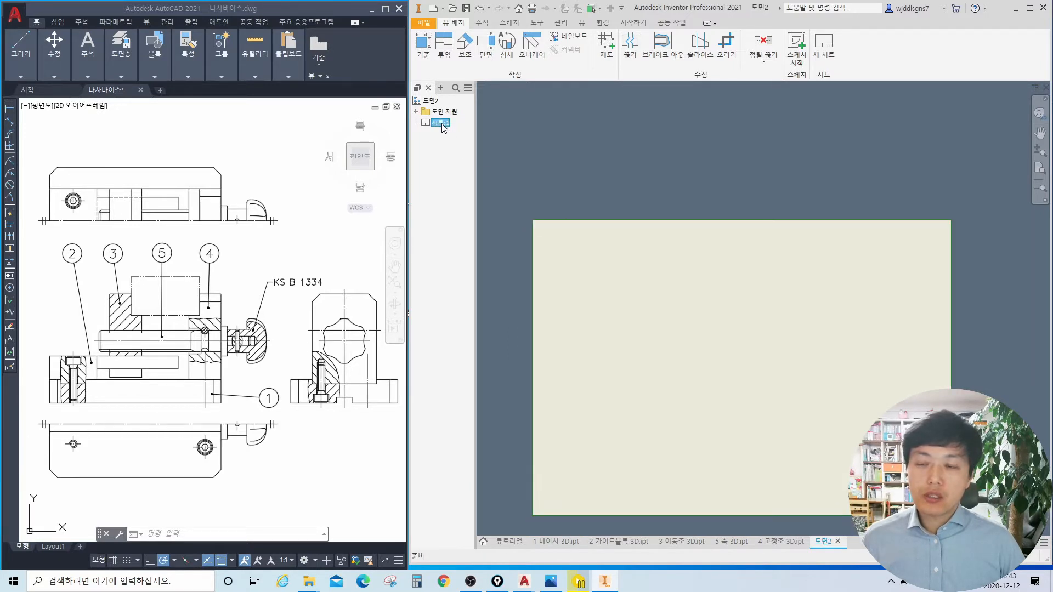
pyautogui.rightClick(442, 126)
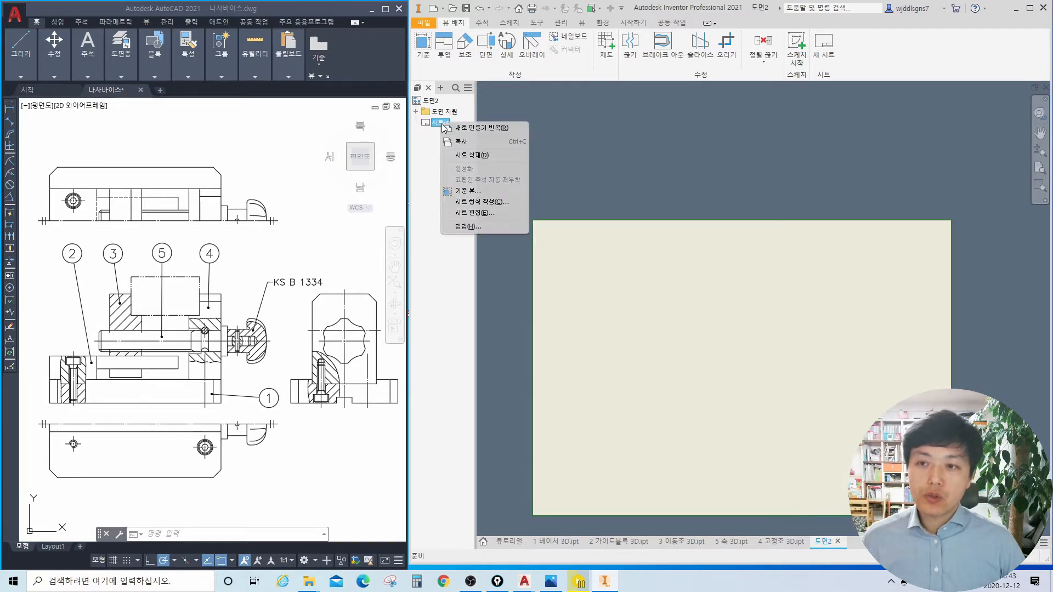
pyautogui.click(467, 212)
pyautogui.click(514, 154)
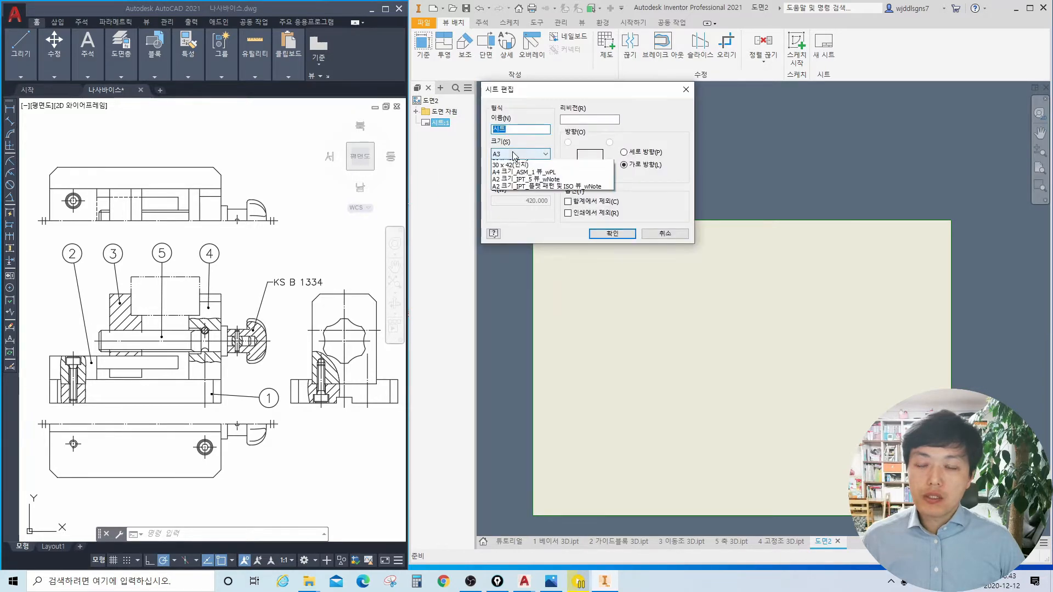
pyautogui.click(513, 232)
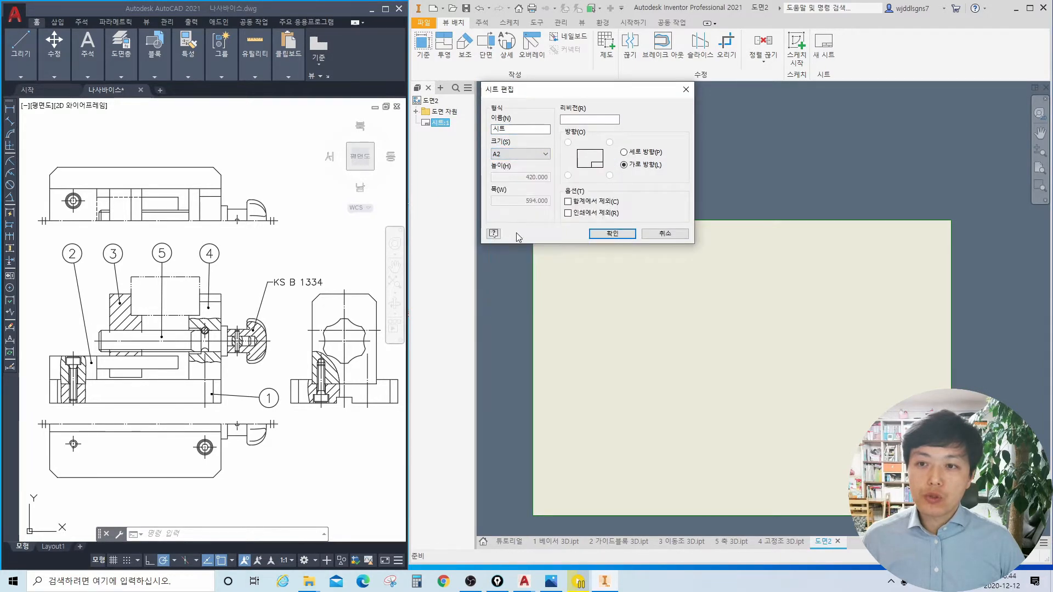
pyautogui.click(613, 234)
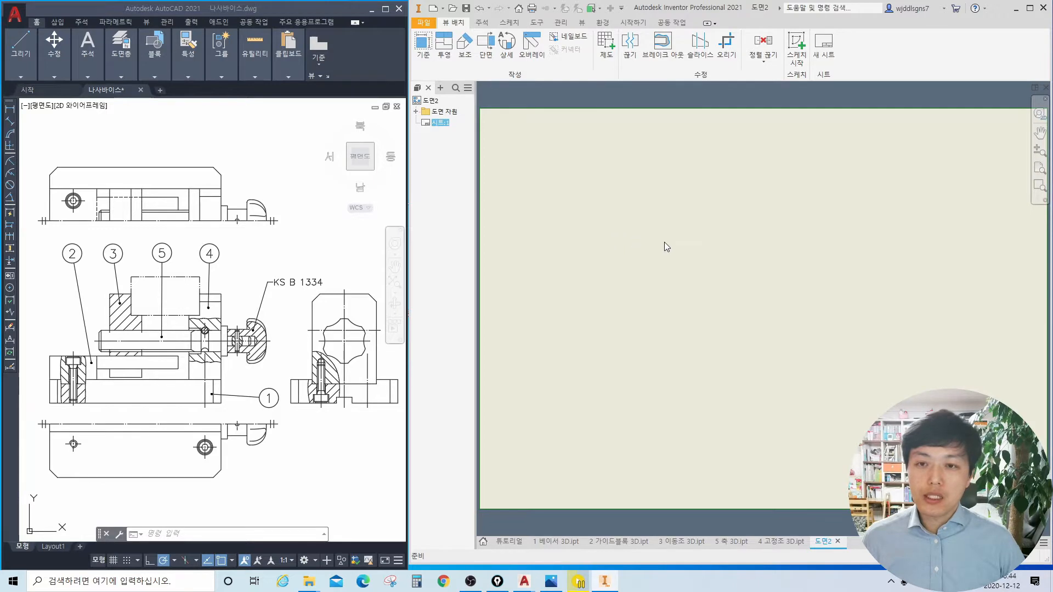
pyautogui.scroll(-3, 664, 242)
pyautogui.moveTo(664, 242)
pyautogui.mouseDown(button='middle')
pyautogui.moveTo(648, 289)
pyautogui.moveTo(655, 275)
pyautogui.mouseUp(button='middle')
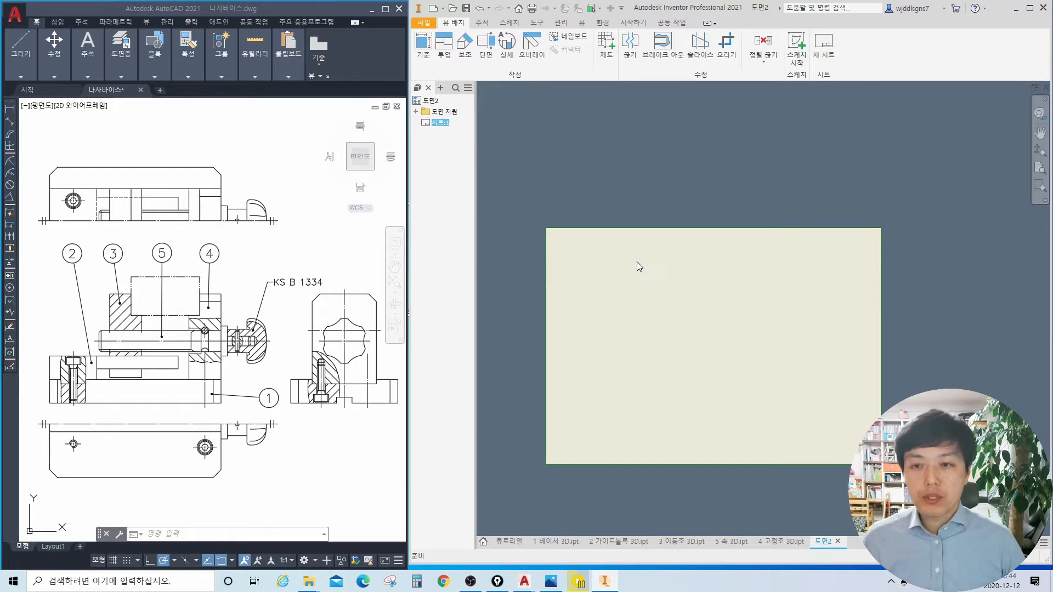
pyautogui.moveTo(635, 261); pyautogui.dragTo(636, 270, button='middle')
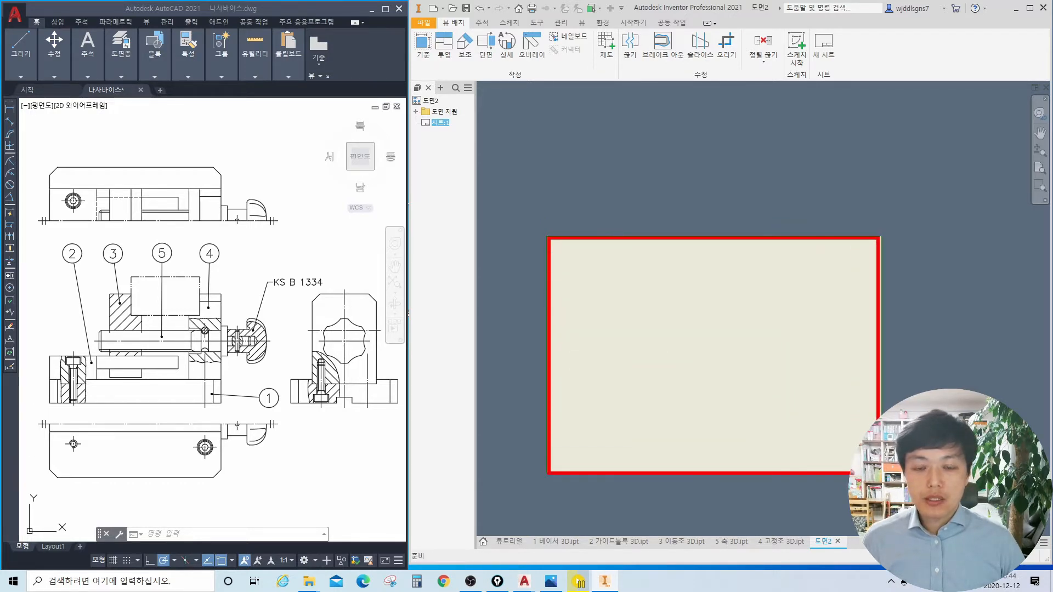
pyautogui.moveTo(695, 132)
pyautogui.mouseDown()
pyautogui.moveTo(706, 145)
pyautogui.moveTo(736, 131)
pyautogui.mouseUp()
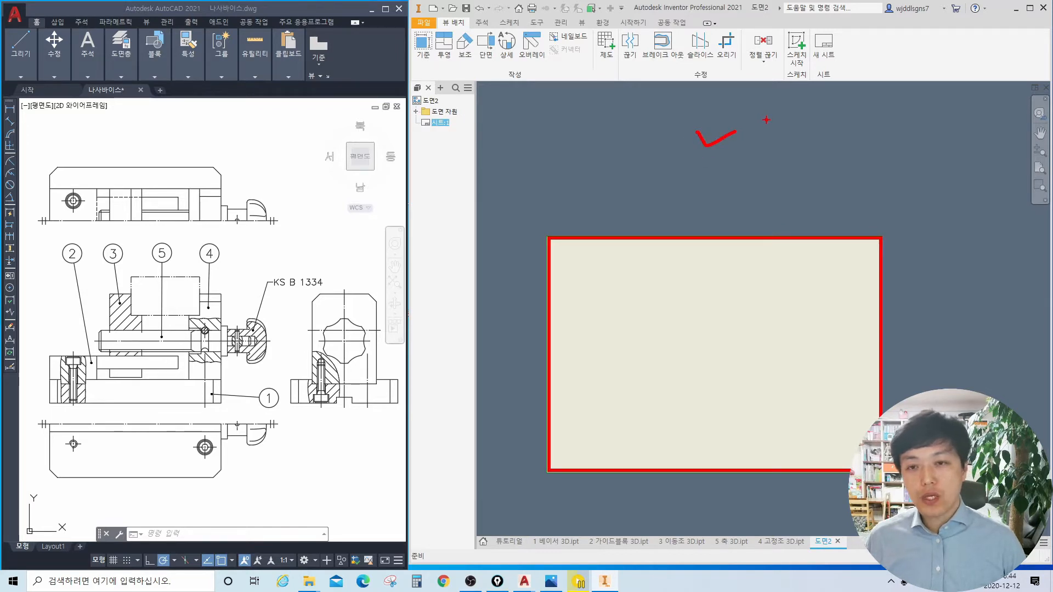
pyautogui.press('Escape')
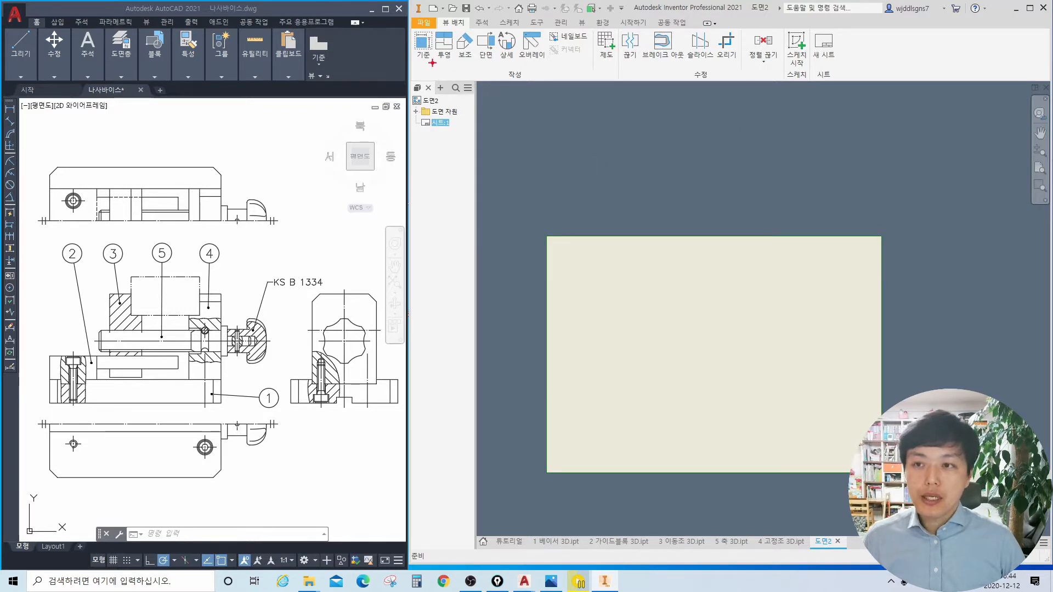
pyautogui.moveTo(411, 31); pyautogui.dragTo(434, 72)
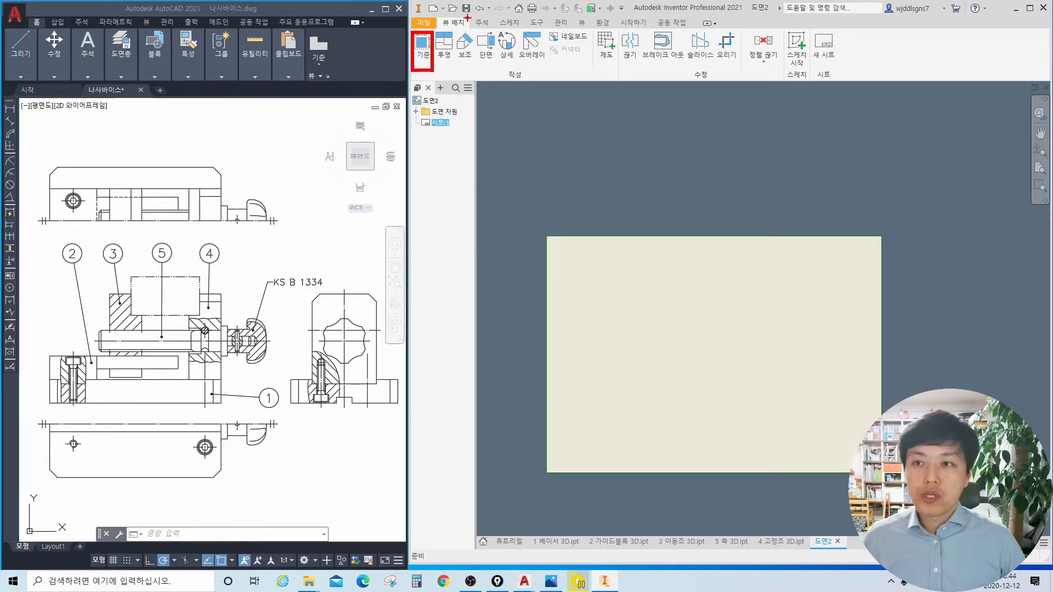
pyautogui.moveTo(466, 8); pyautogui.dragTo(423, 33)
pyautogui.moveTo(474, 79)
pyautogui.mouseDown()
pyautogui.moveTo(447, 55)
pyautogui.moveTo(448, 65)
pyautogui.mouseUp()
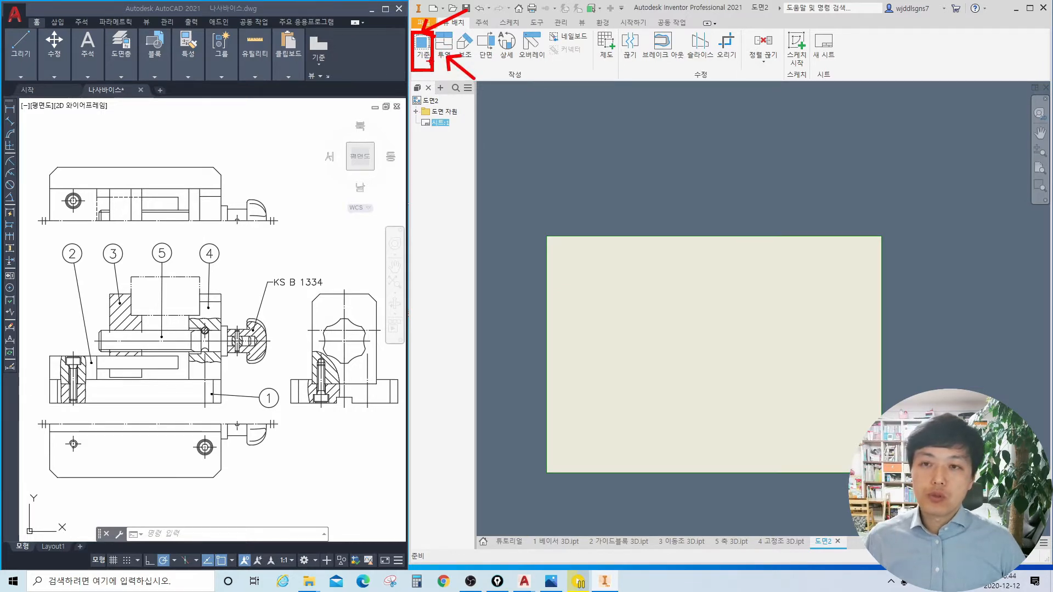
# Step: Start a base view in the maximized Inventor window and choose 1 베이서 3D.ipt as its source part
pyautogui.click(423, 49)
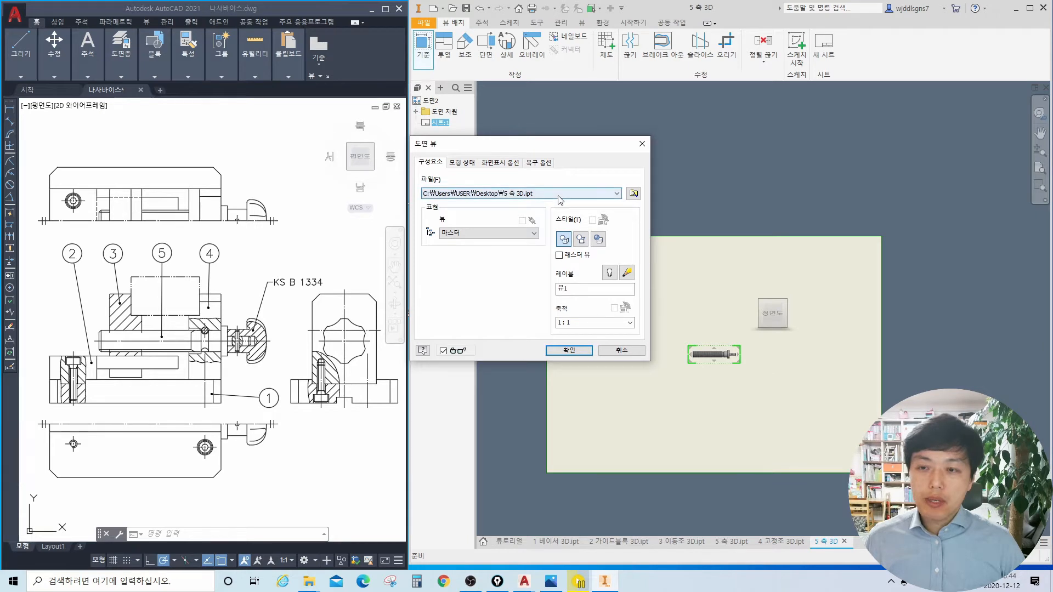
pyautogui.click(538, 194)
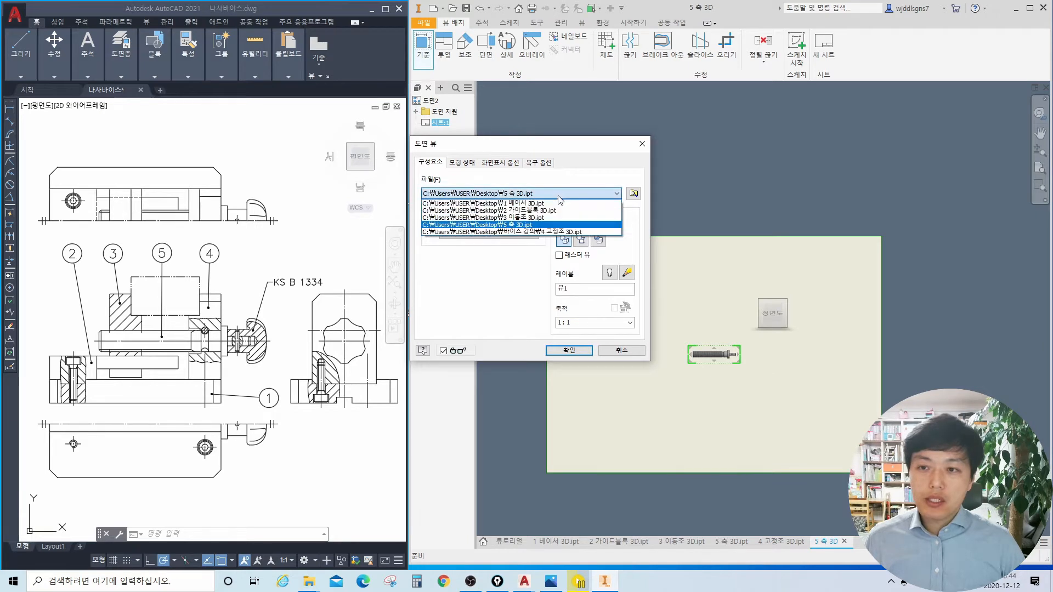
pyautogui.click(528, 198)
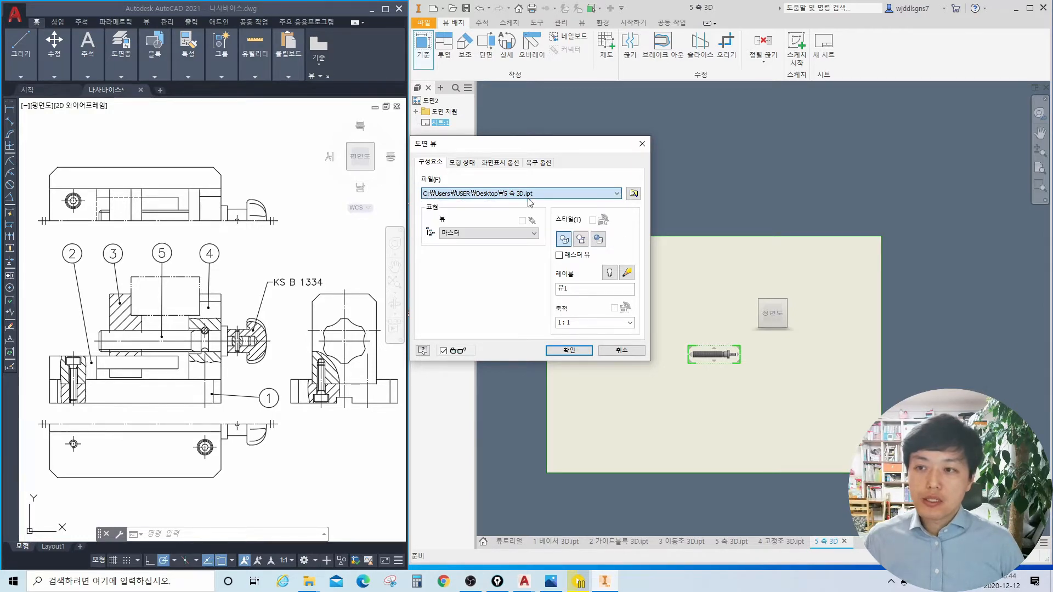
pyautogui.click(1030, 7)
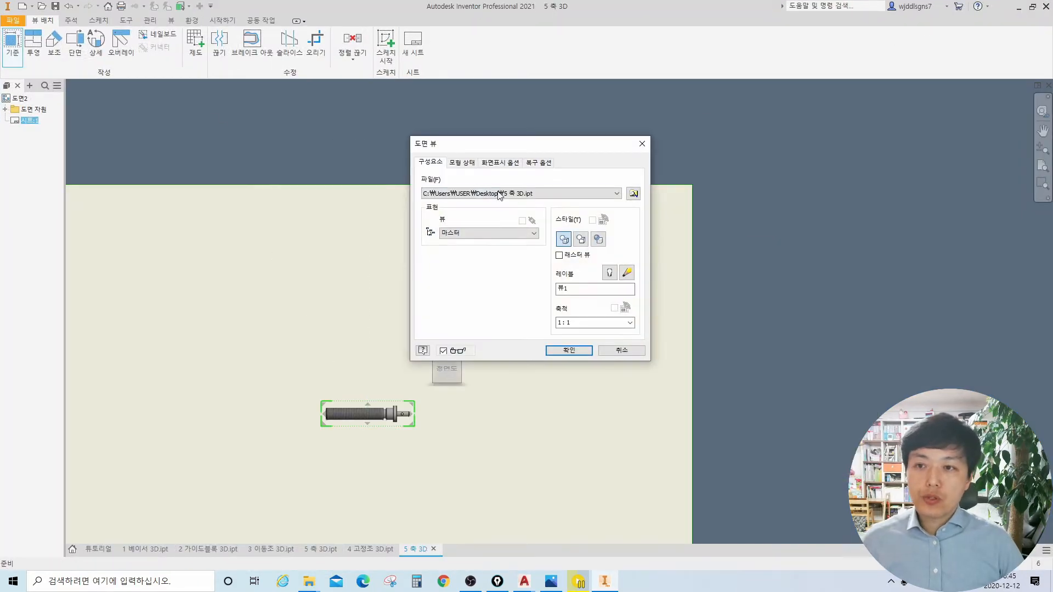
pyautogui.click(536, 194)
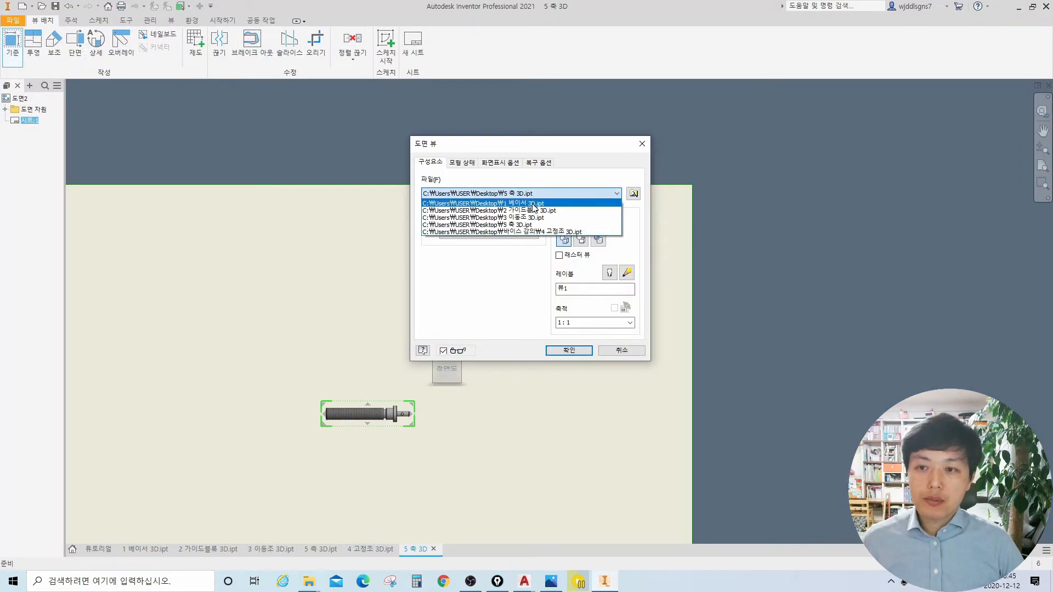
pyautogui.click(533, 204)
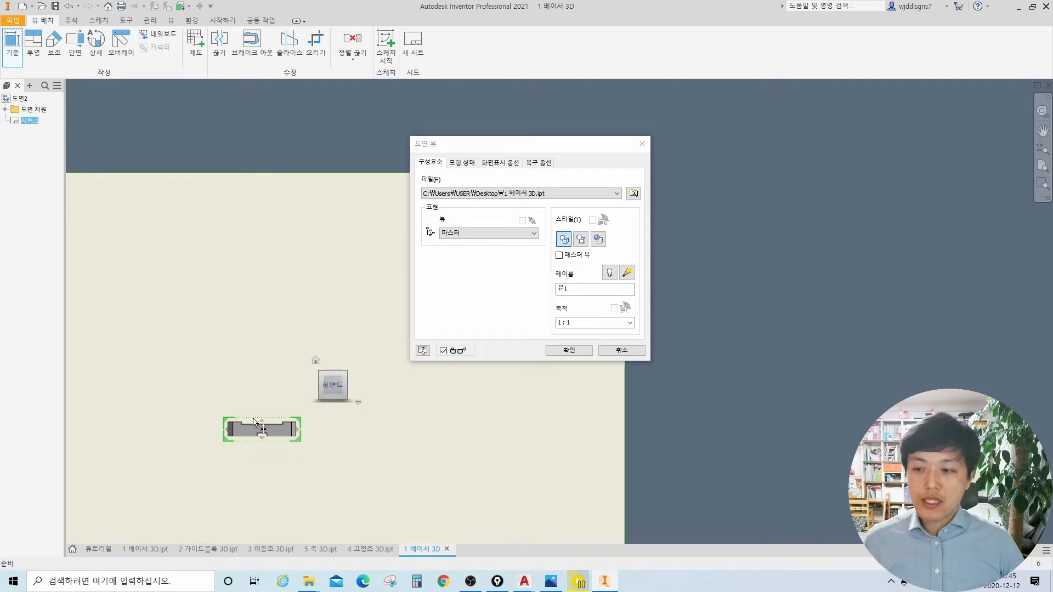
# Step: Create the base view at 1:1 scale with hidden lines, slightly below and left of the sheet's centre
pyautogui.click(261, 417)
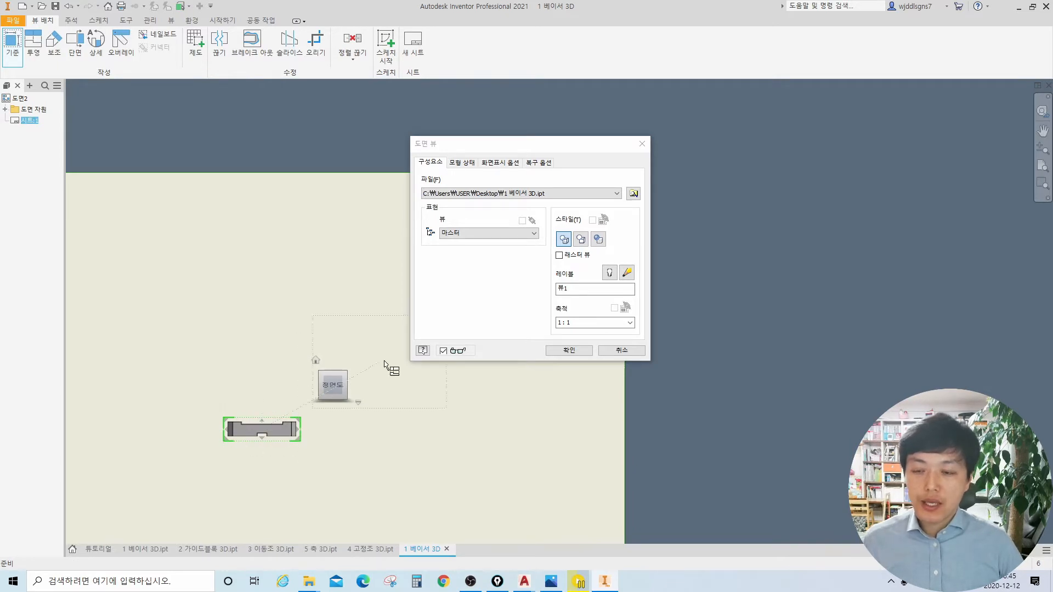
pyautogui.moveTo(572, 305)
pyautogui.mouseDown()
pyautogui.moveTo(563, 316)
pyautogui.moveTo(602, 308)
pyautogui.moveTo(572, 320)
pyautogui.mouseUp()
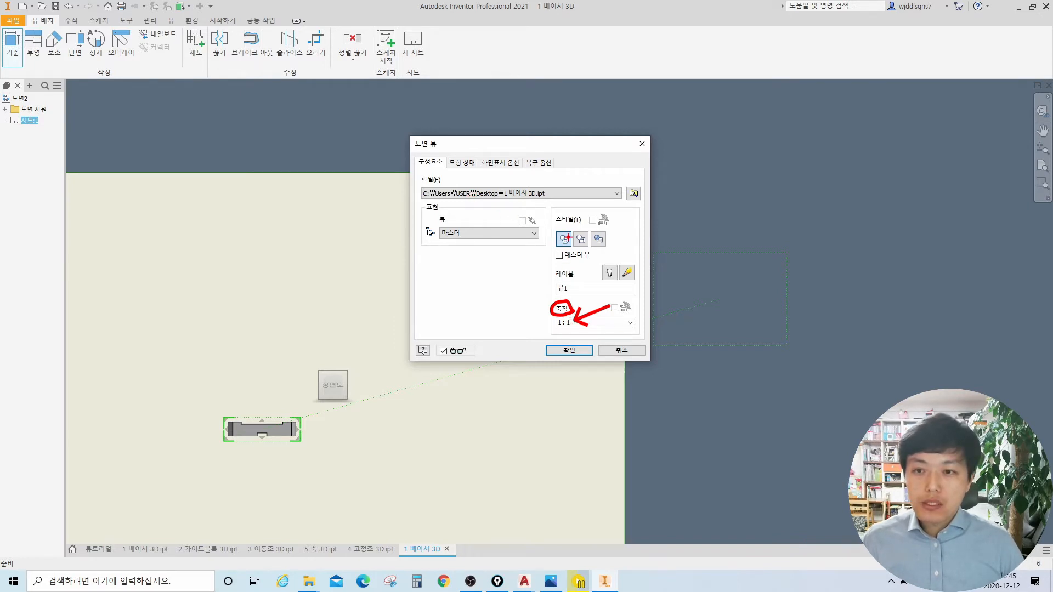
pyautogui.press('Escape')
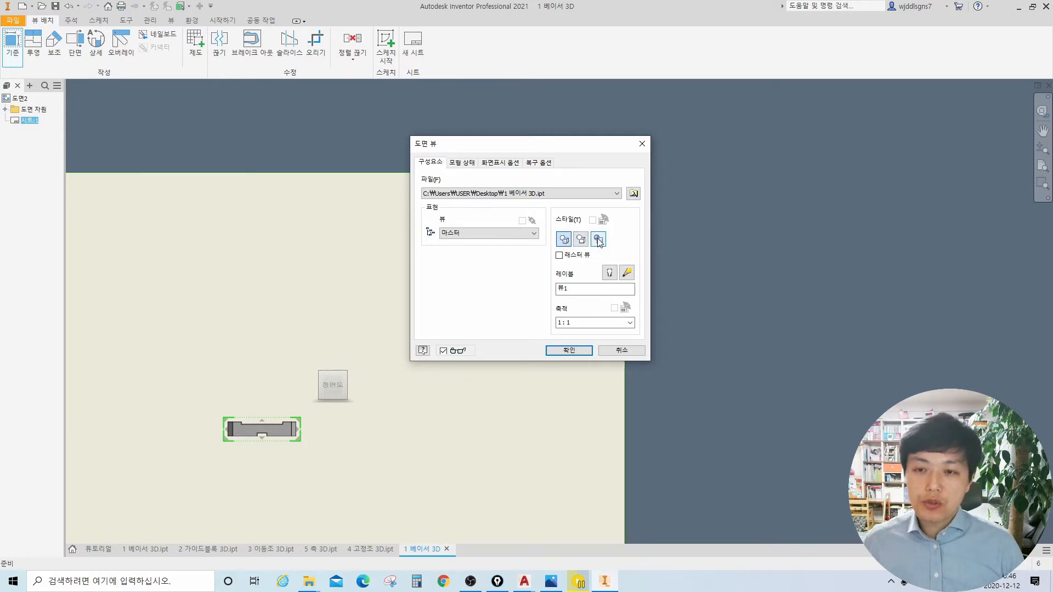
pyautogui.click(570, 352)
pyautogui.scroll(3, 347, 401)
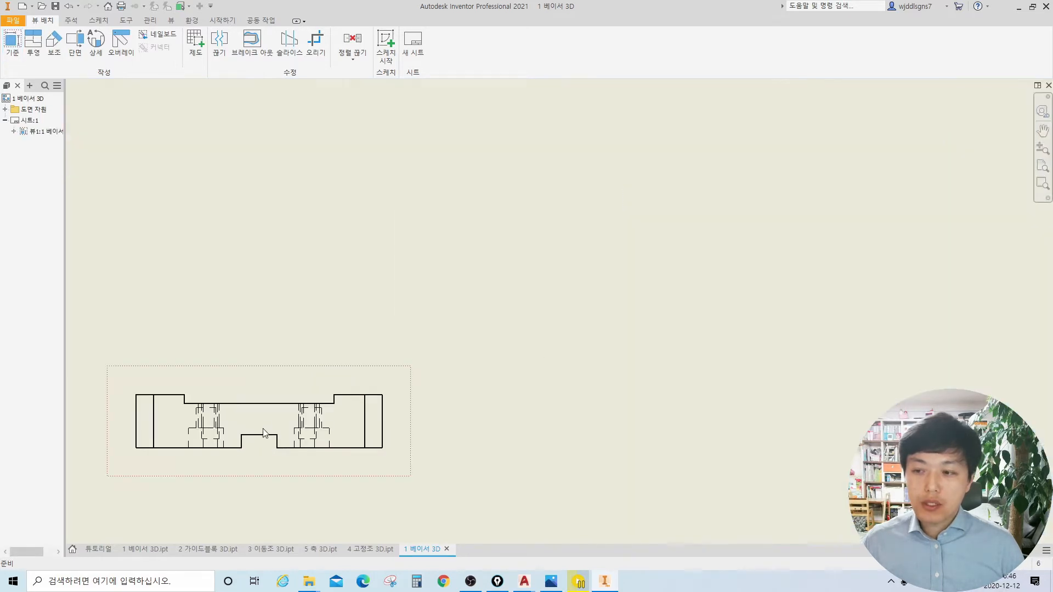
# Step: Edit the base part's view and turn on shaded display while keeping its hidden lines
pyautogui.scroll(-2, 348, 399)
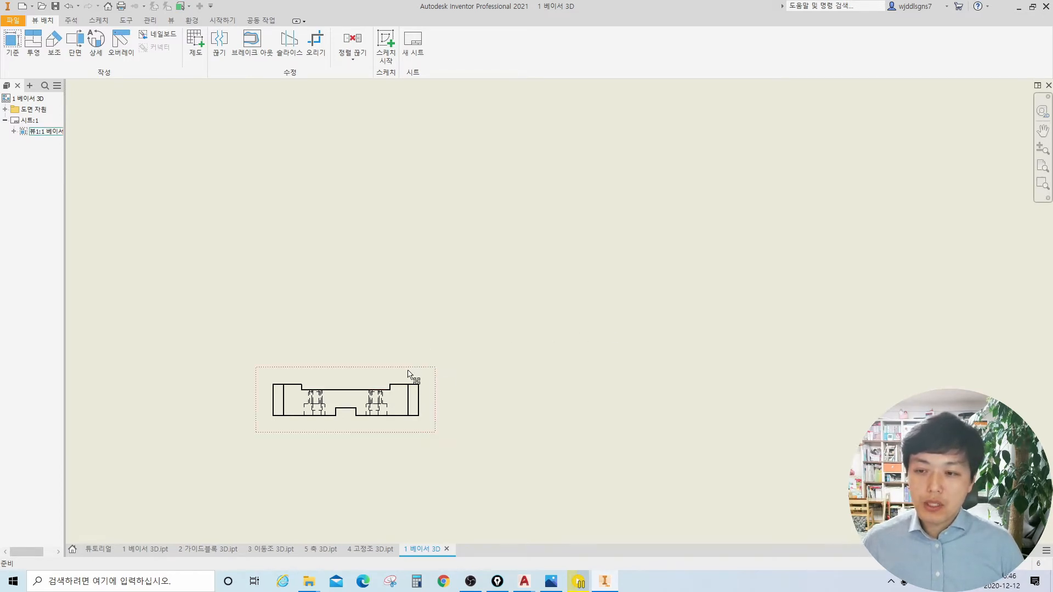
pyautogui.hotkey('ctrl', '2')
pyautogui.moveTo(406, 368)
pyautogui.mouseDown()
pyautogui.moveTo(383, 374)
pyautogui.moveTo(410, 361)
pyautogui.moveTo(409, 374)
pyautogui.mouseUp()
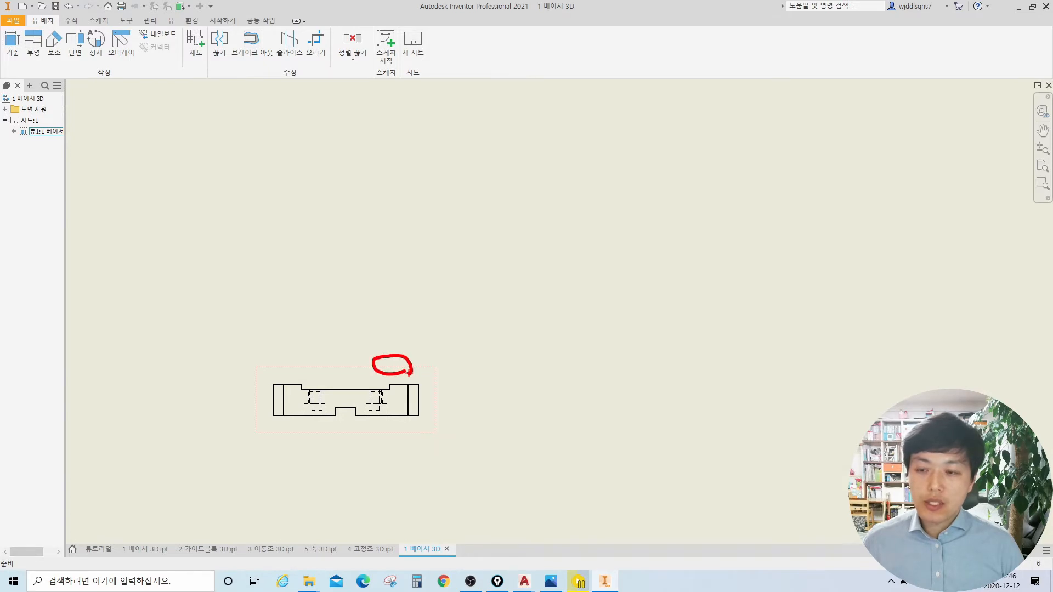
pyautogui.moveTo(350, 356); pyautogui.dragTo(349, 371)
pyautogui.press('Escape')
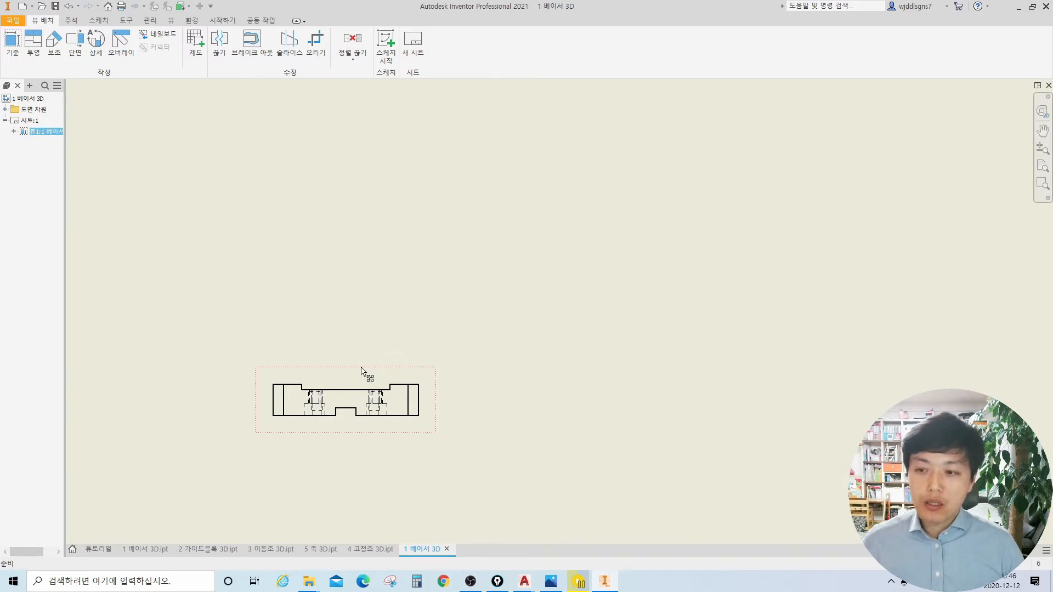
pyautogui.doubleClick(361, 372)
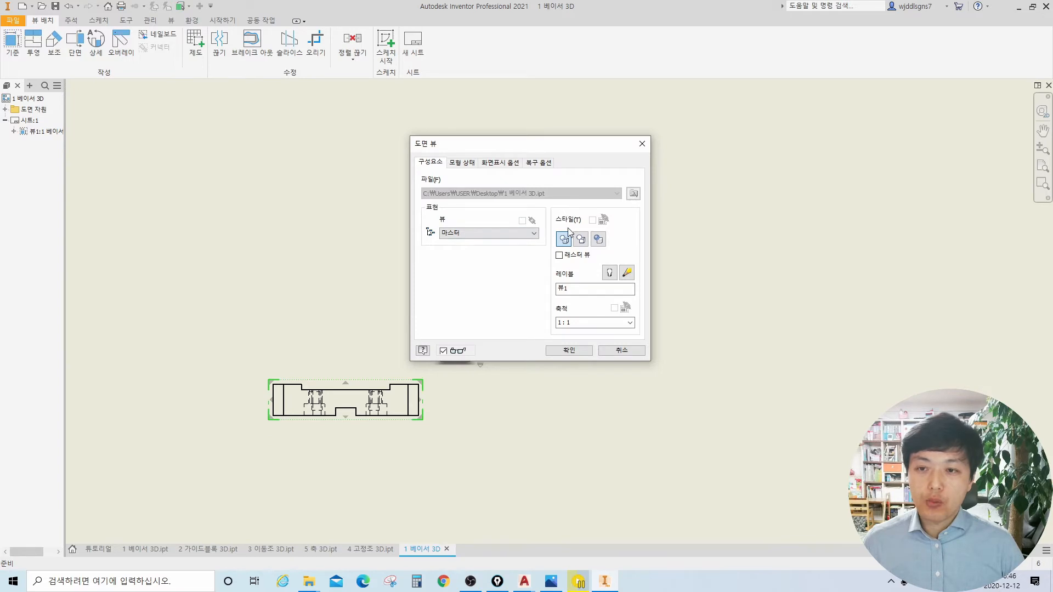
pyautogui.click(597, 241)
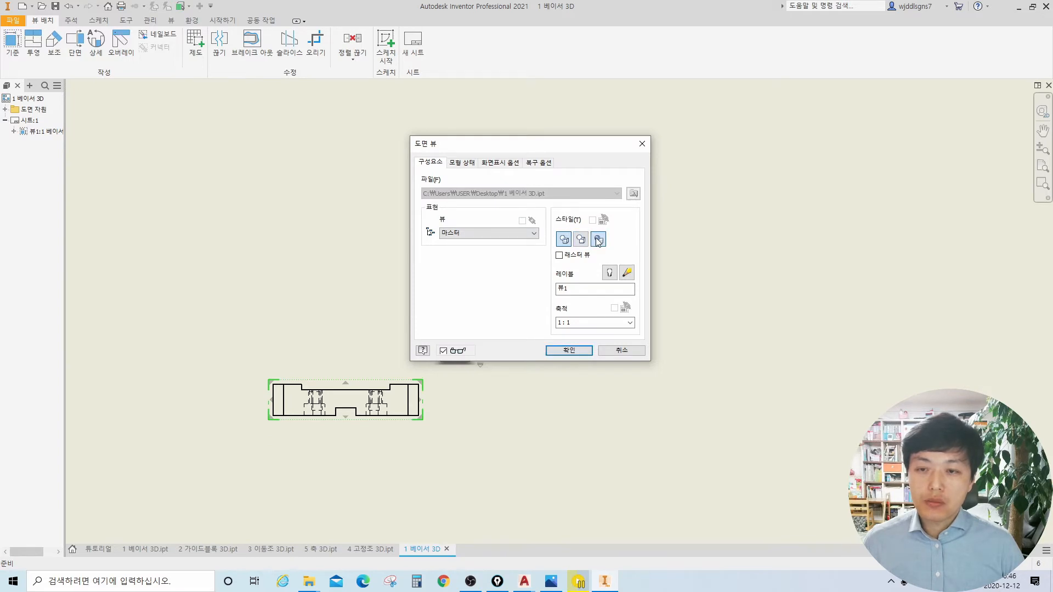
pyautogui.click(569, 350)
pyautogui.scroll(2, 345, 393)
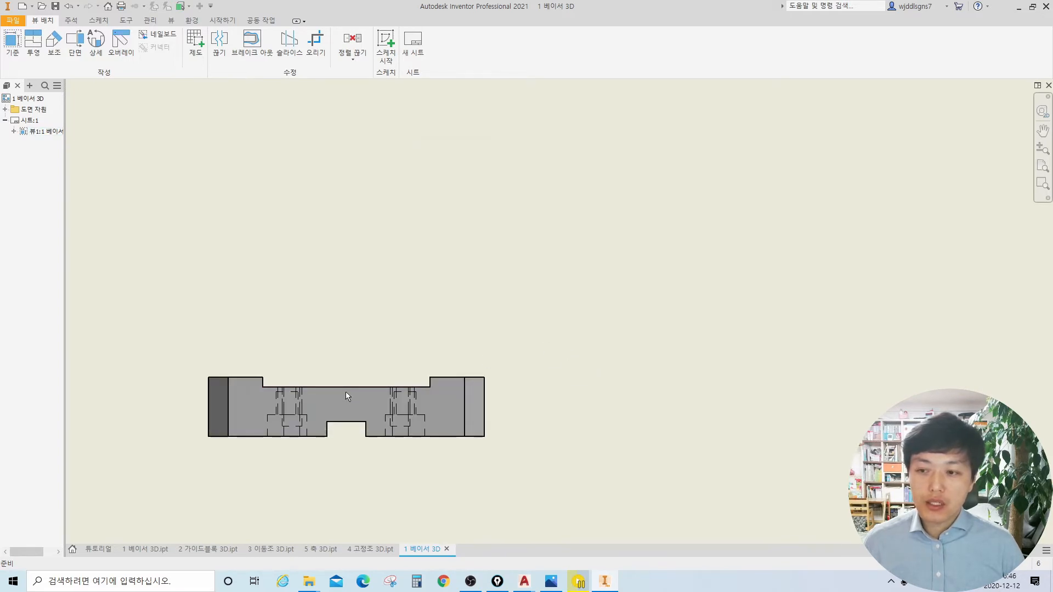
pyautogui.scroll(-1, 346, 390)
pyautogui.scroll(2, 354, 378)
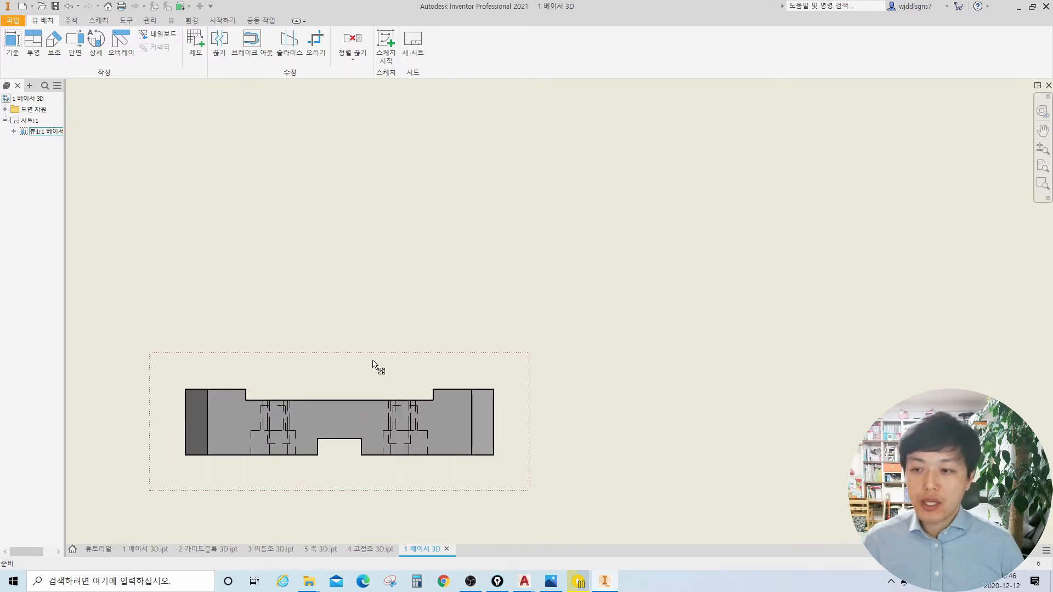
# Step: Change the shaded base view's style to remove its hidden lines
pyautogui.doubleClick(373, 364)
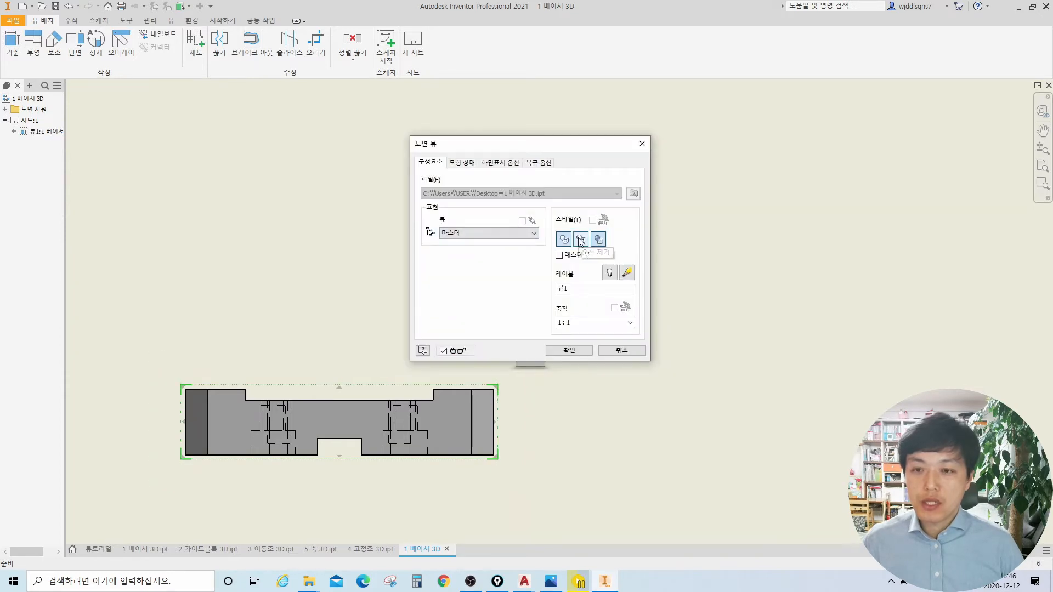
pyautogui.click(580, 240)
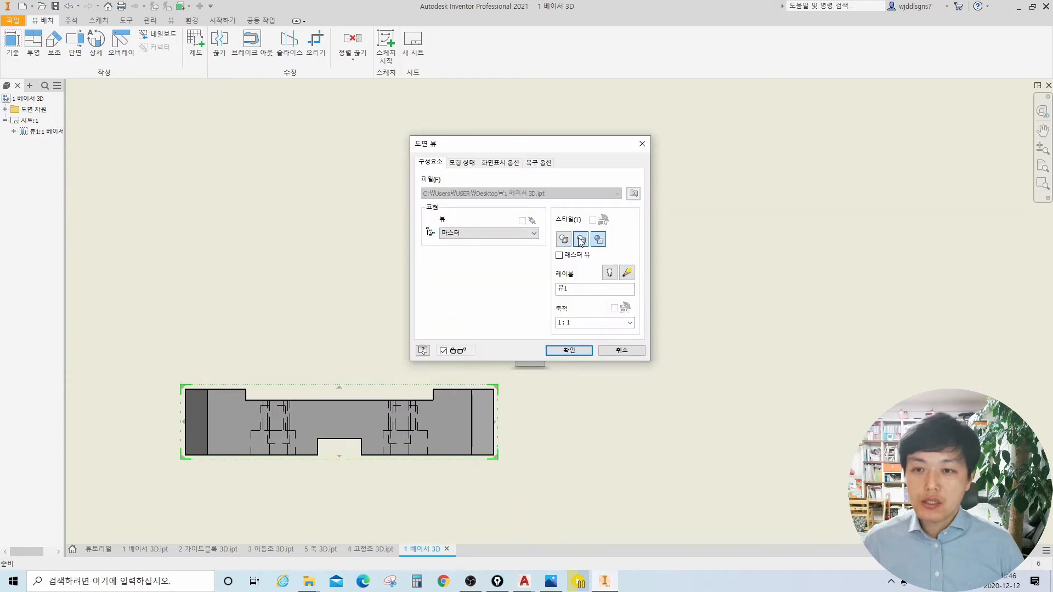
pyautogui.click(568, 350)
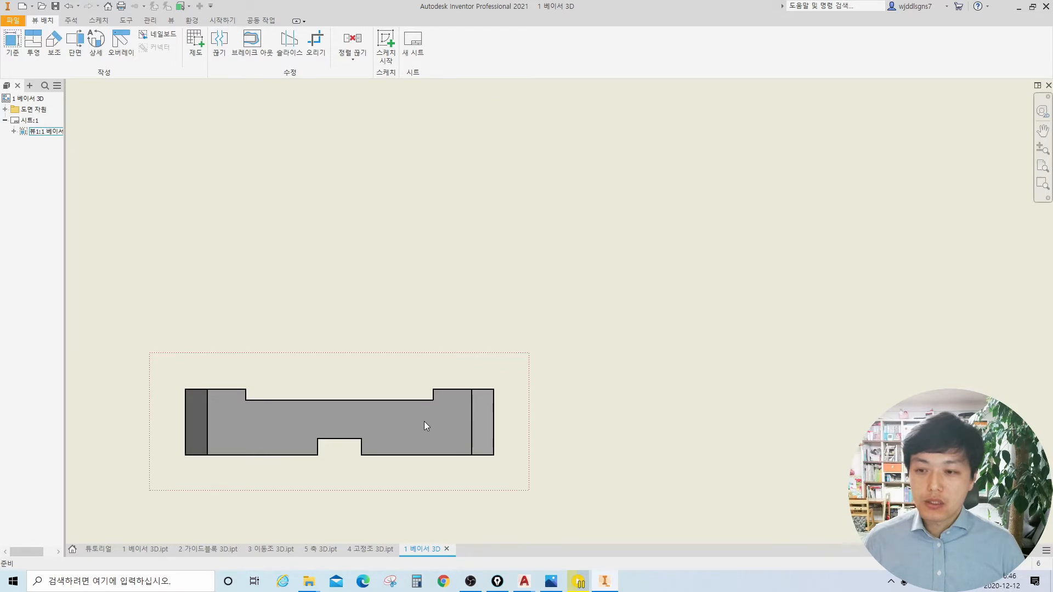
pyautogui.hotkey('ctrl', '2')
pyautogui.moveTo(418, 449); pyautogui.dragTo(433, 440)
pyautogui.moveTo(285, 446); pyautogui.dragTo(302, 435)
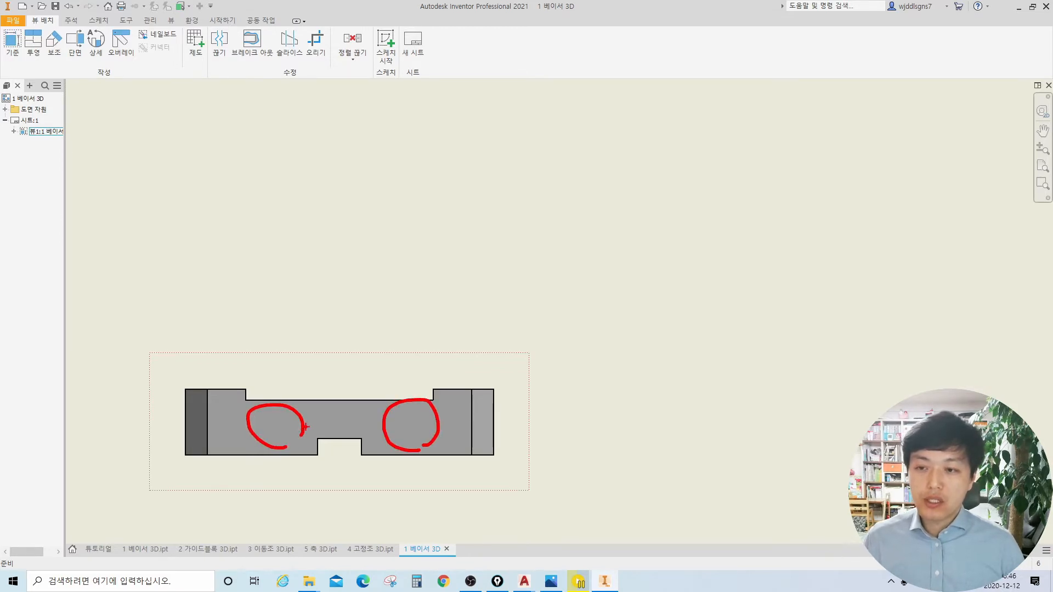
pyautogui.press('Escape')
# Step: Edit the base view again, choose hidden lines without shading, and review its display options
pyautogui.doubleClick(416, 353)
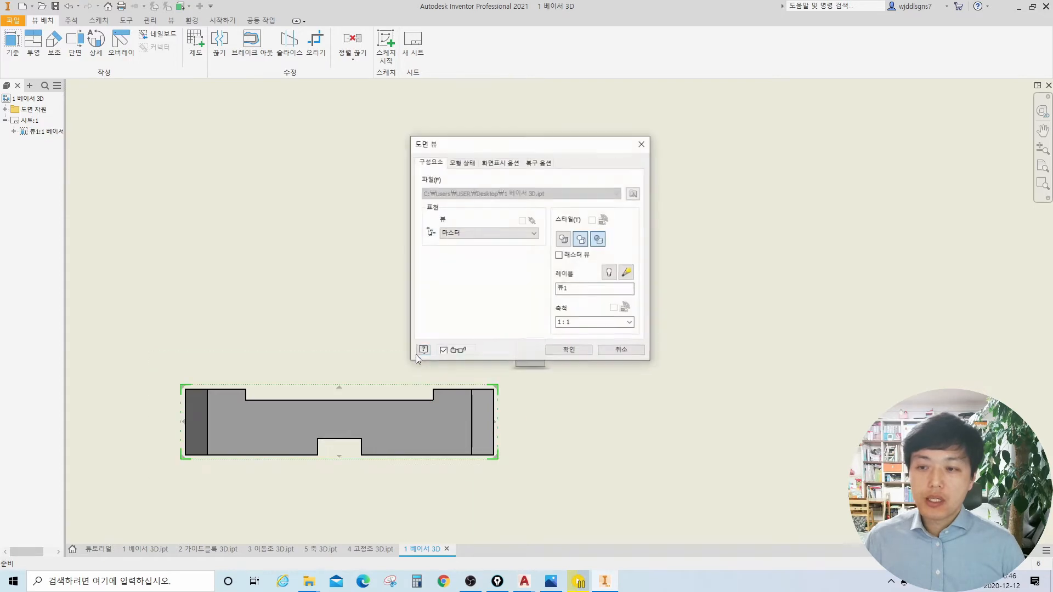
pyautogui.click(565, 240)
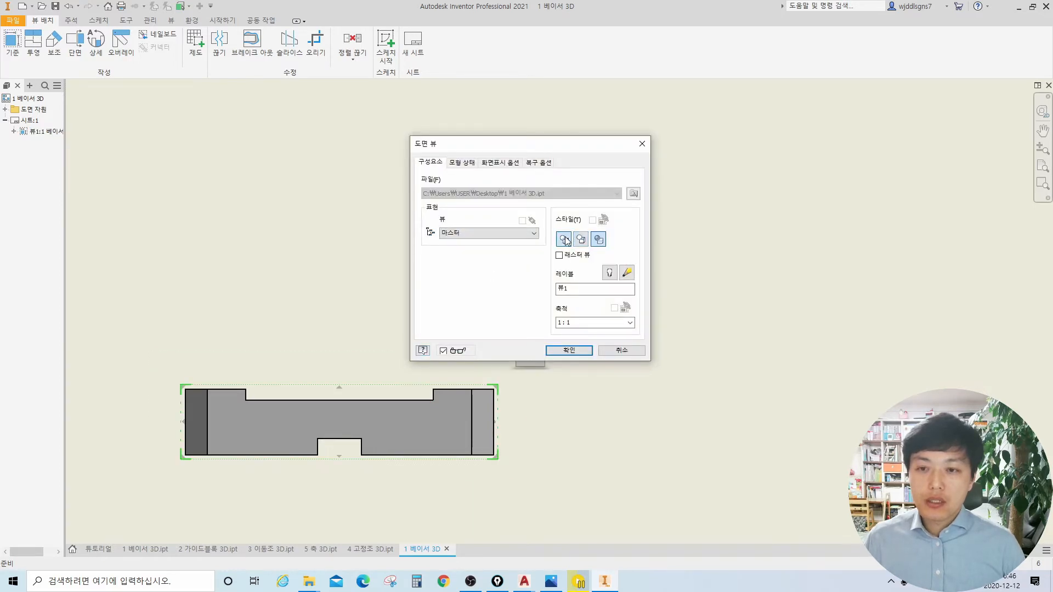
pyautogui.click(598, 240)
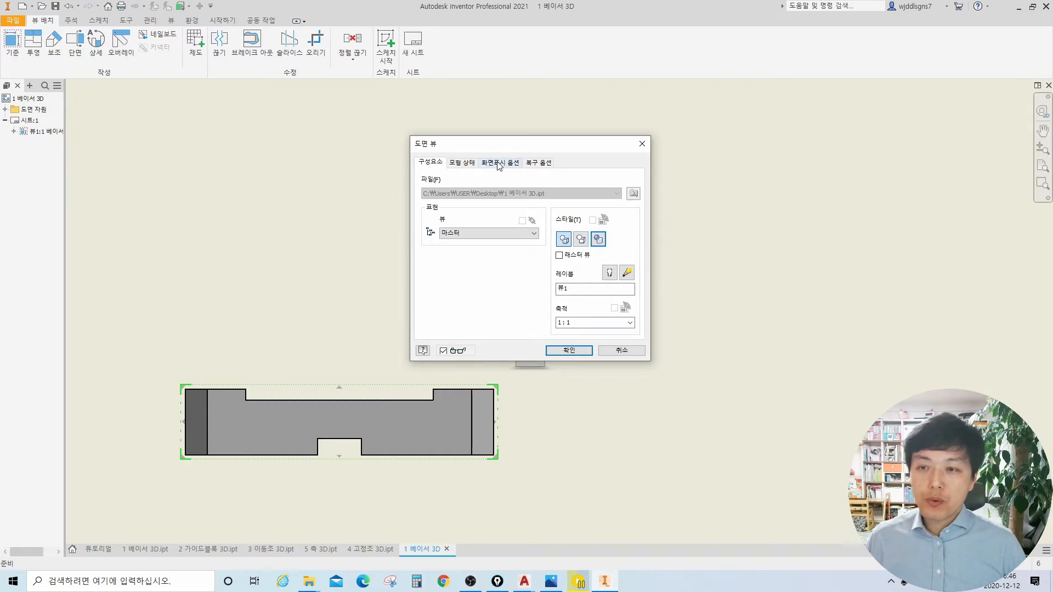
pyautogui.click(499, 163)
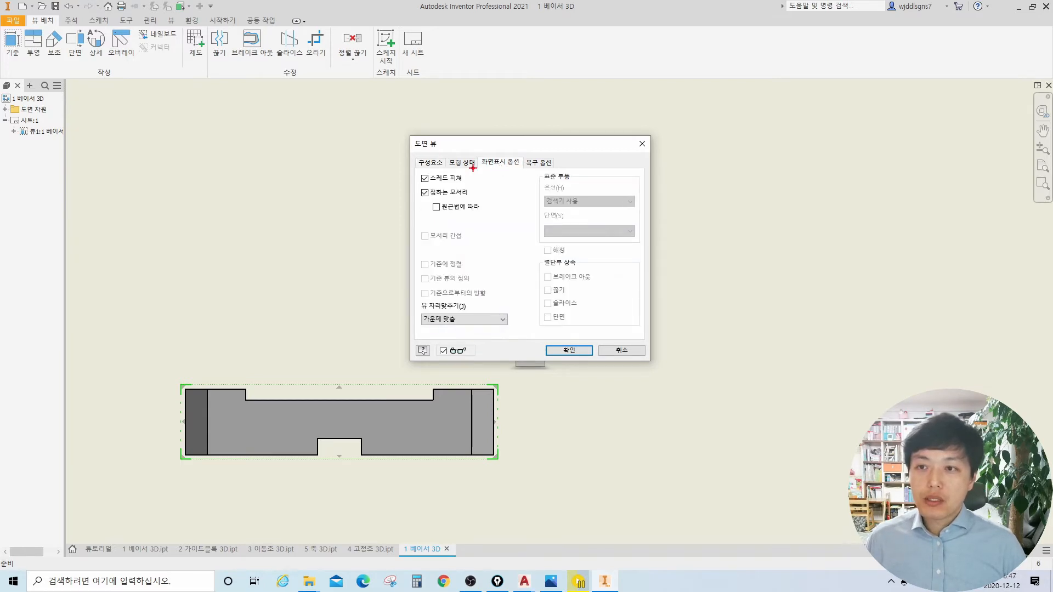
pyautogui.moveTo(516, 142)
pyautogui.mouseDown()
pyautogui.moveTo(523, 159)
pyautogui.moveTo(469, 177)
pyautogui.moveTo(482, 196)
pyautogui.moveTo(473, 191)
pyautogui.mouseUp()
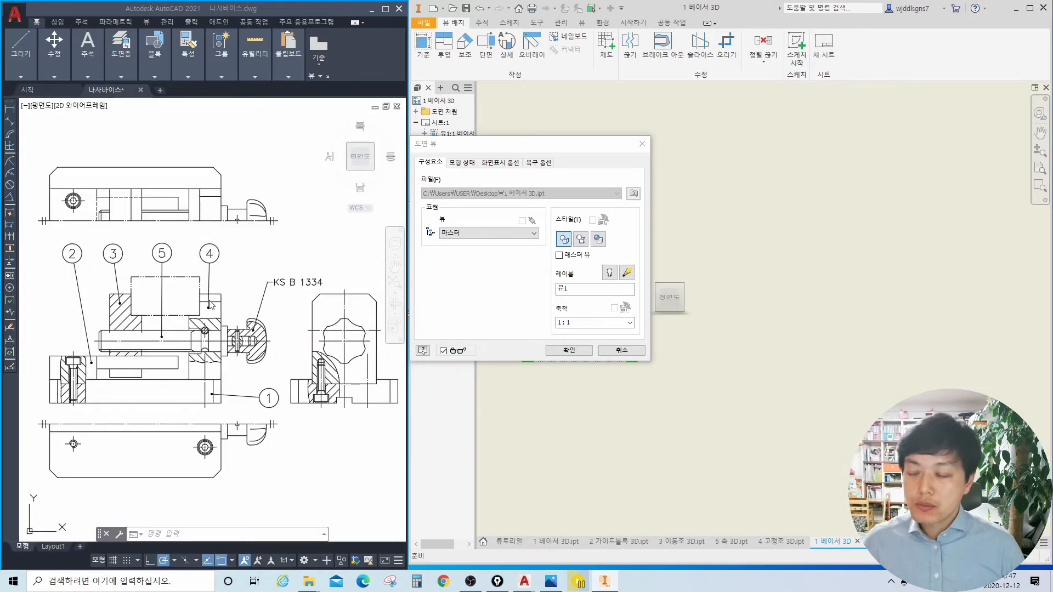
# Step: Compare part 1's front, top, side and bottom views in the AutoCAD assembly drawing to decide which are needed
pyautogui.moveTo(541, 147); pyautogui.dragTo(914, 174)
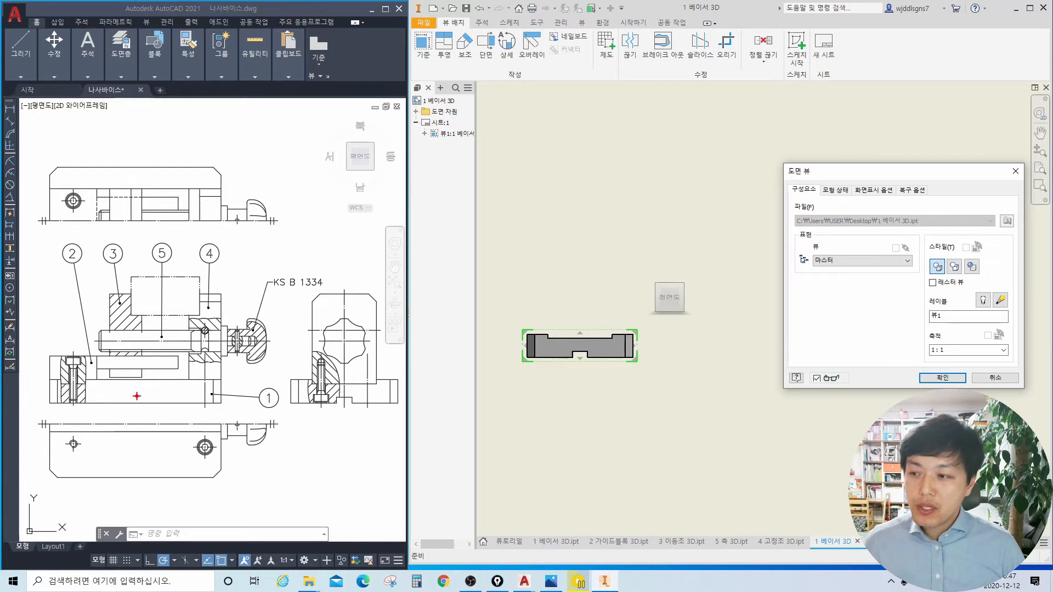
pyautogui.moveTo(48, 380); pyautogui.dragTo(221, 403)
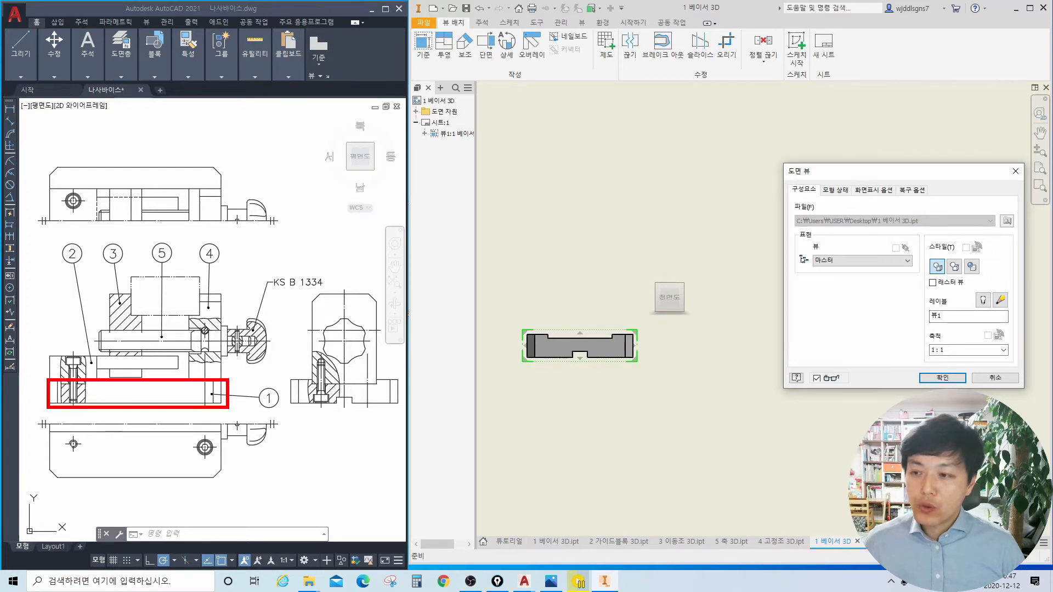
pyautogui.moveTo(48, 170)
pyautogui.mouseDown()
pyautogui.moveTo(170, 228)
pyautogui.moveTo(226, 225)
pyautogui.mouseUp()
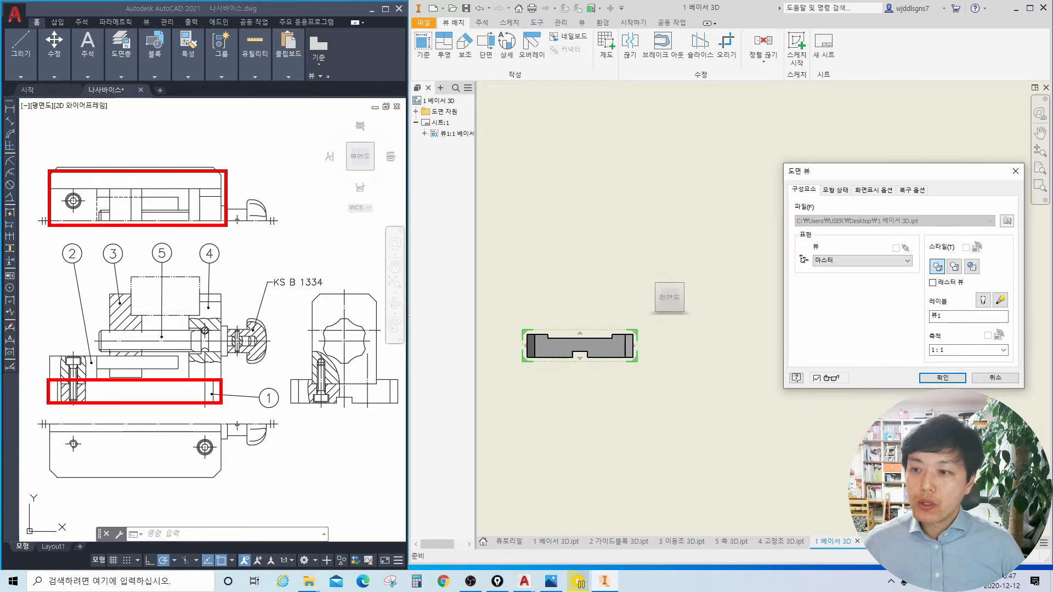
pyautogui.moveTo(288, 379); pyautogui.dragTo(401, 404)
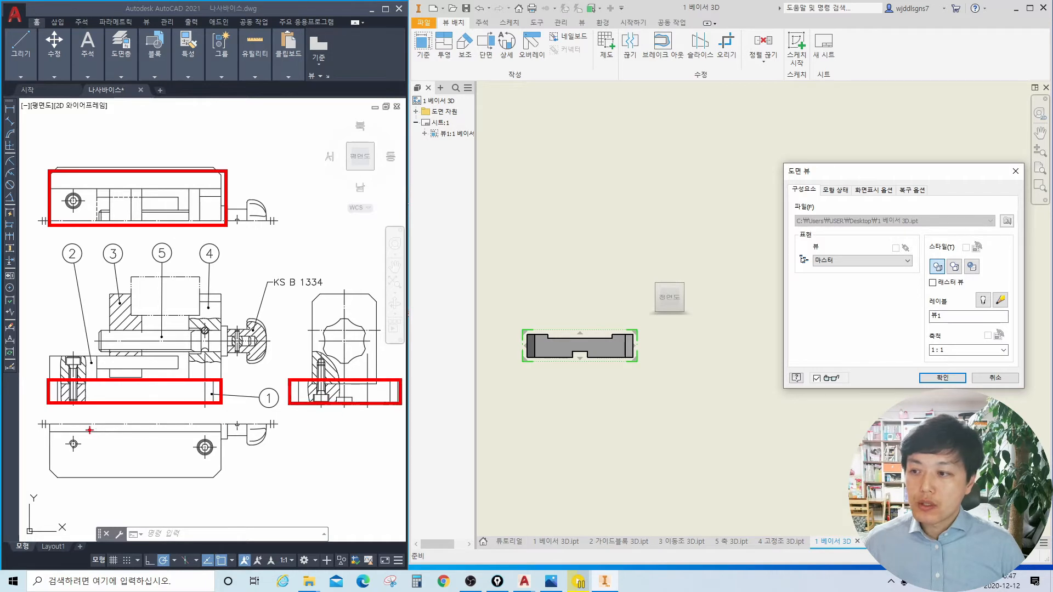
pyautogui.moveTo(53, 425); pyautogui.dragTo(221, 476)
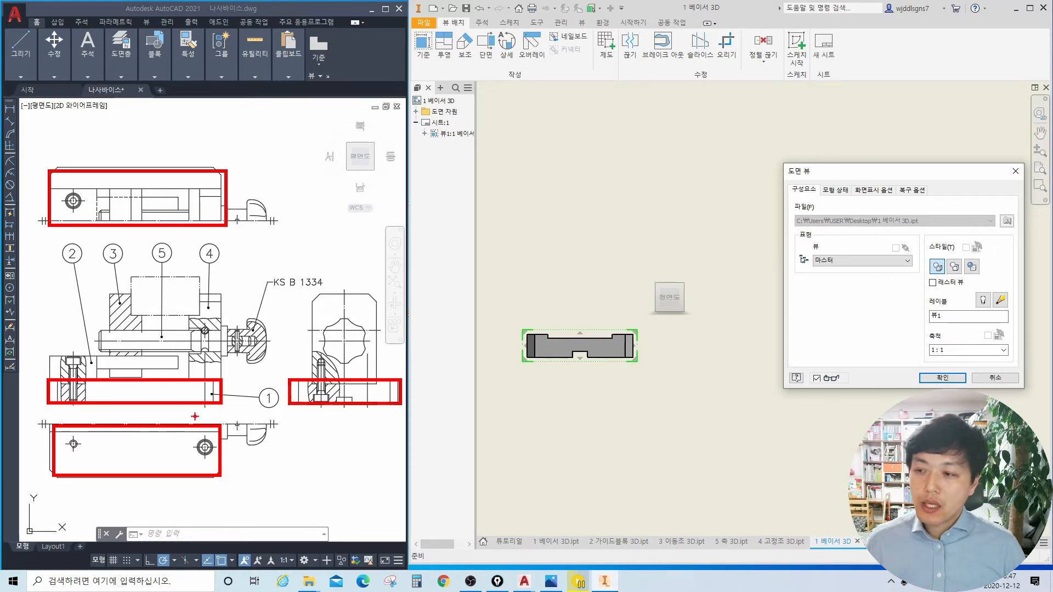
pyautogui.moveTo(194, 415); pyautogui.dragTo(122, 482)
pyautogui.moveTo(138, 428); pyautogui.dragTo(191, 492)
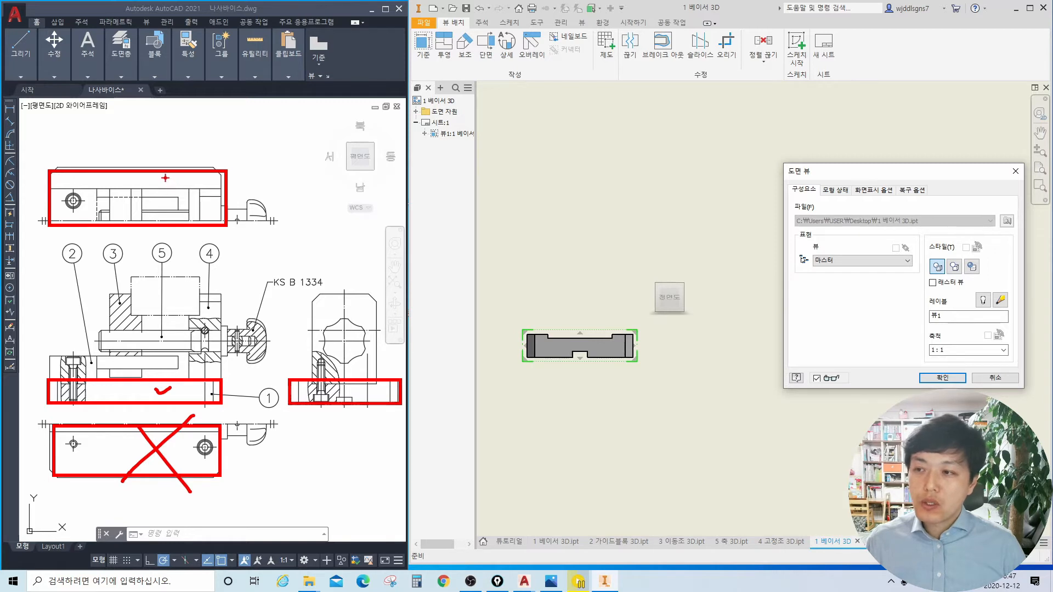
pyautogui.moveTo(158, 179); pyautogui.dragTo(186, 176)
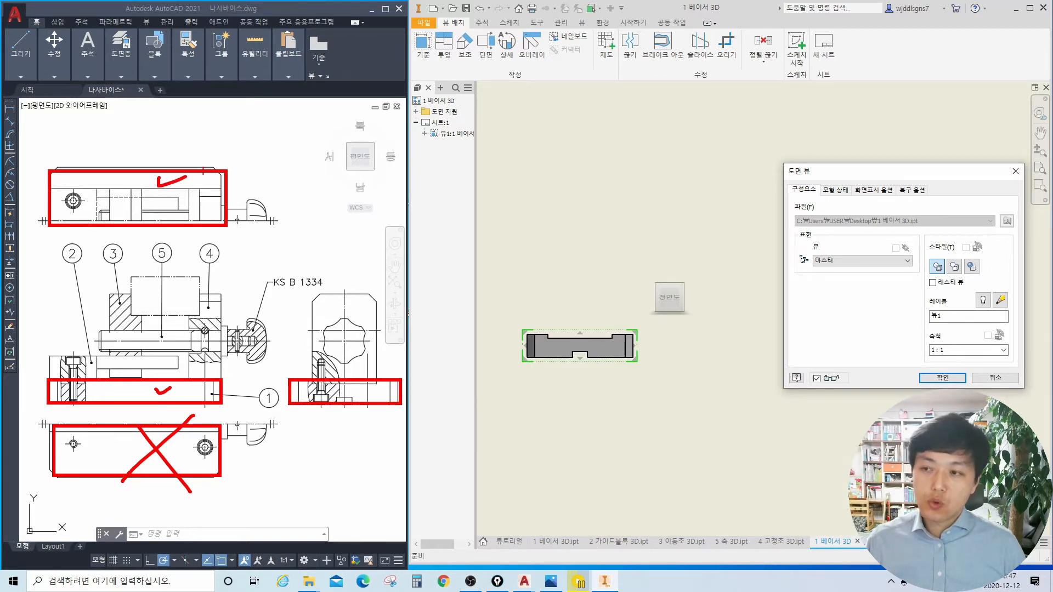
pyautogui.press('Escape')
# Step: Inspect the 1 베이서 3D.ipt model from the side and top, rotating the top view to lie horizontally
pyautogui.click(556, 541)
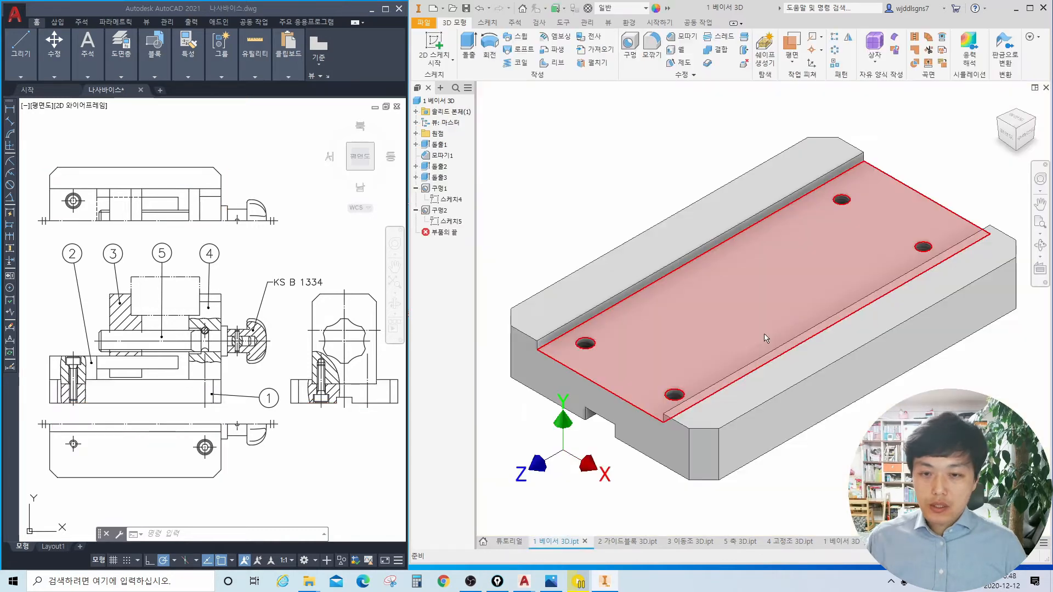
pyautogui.click(1017, 137)
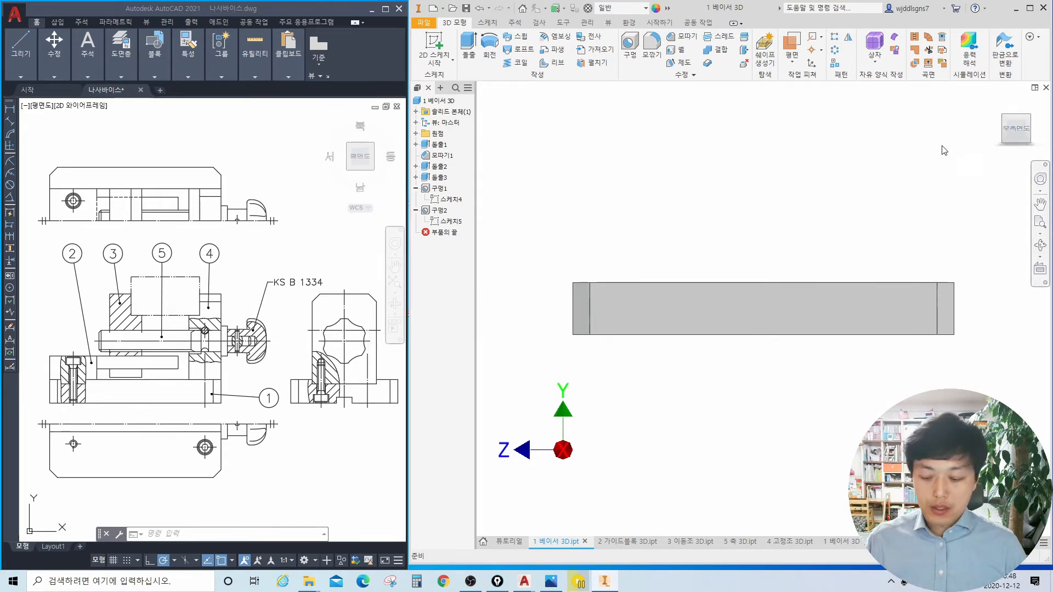
pyautogui.press('F6')
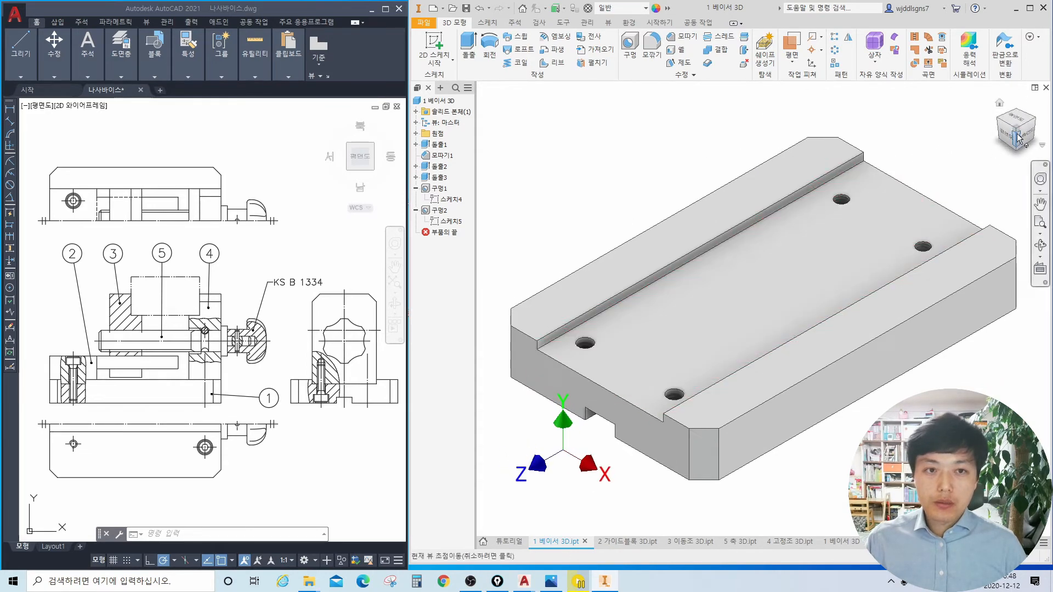
pyautogui.click(1020, 121)
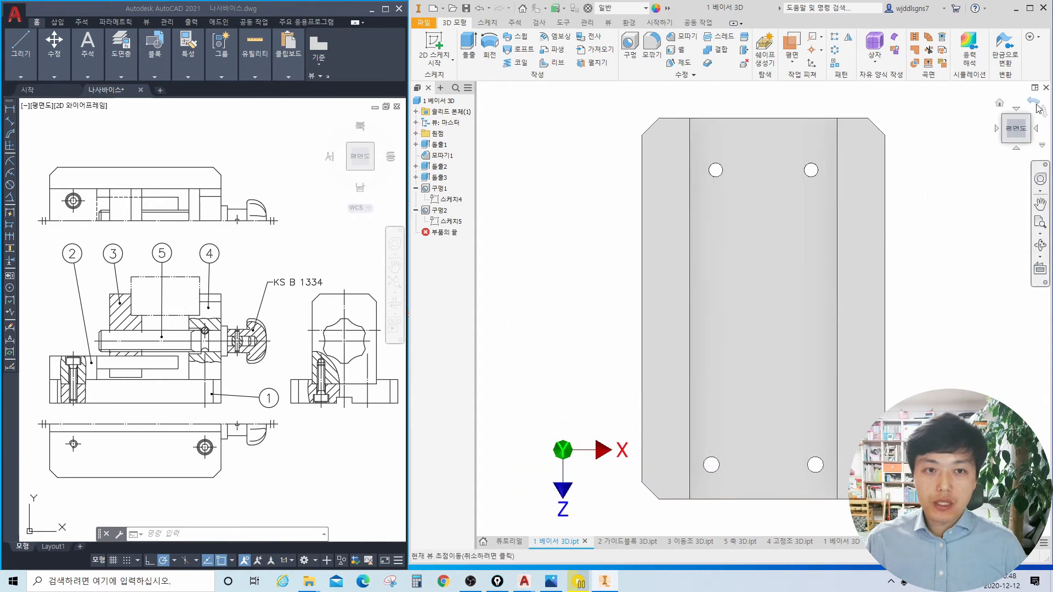
pyautogui.click(1034, 106)
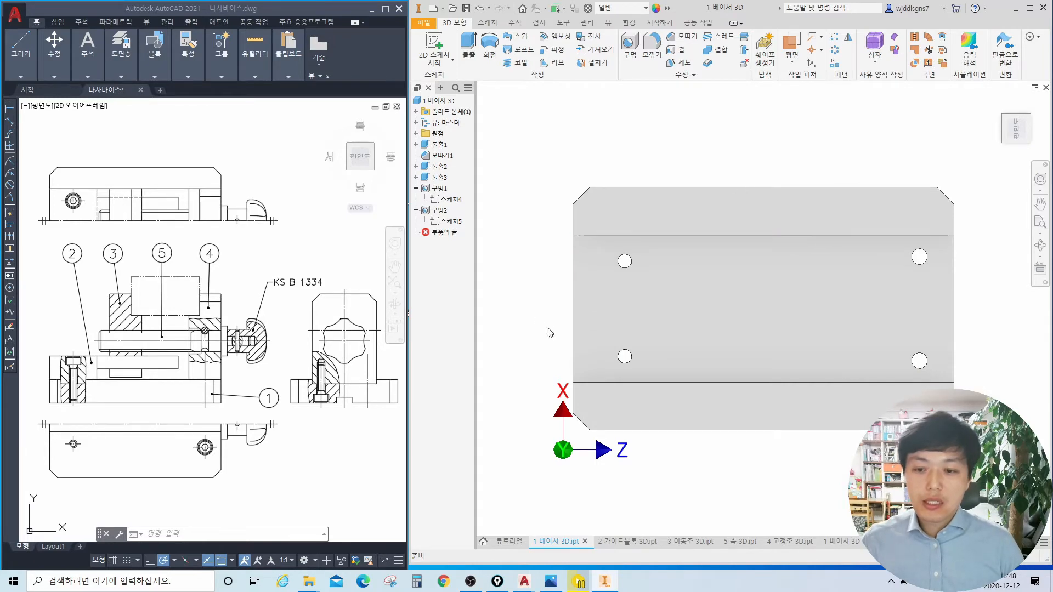
# Step: Reorient the drawing's base view to the top view, rotated 90° counter-clockwise so its long side is horizontal
pyautogui.click(843, 543)
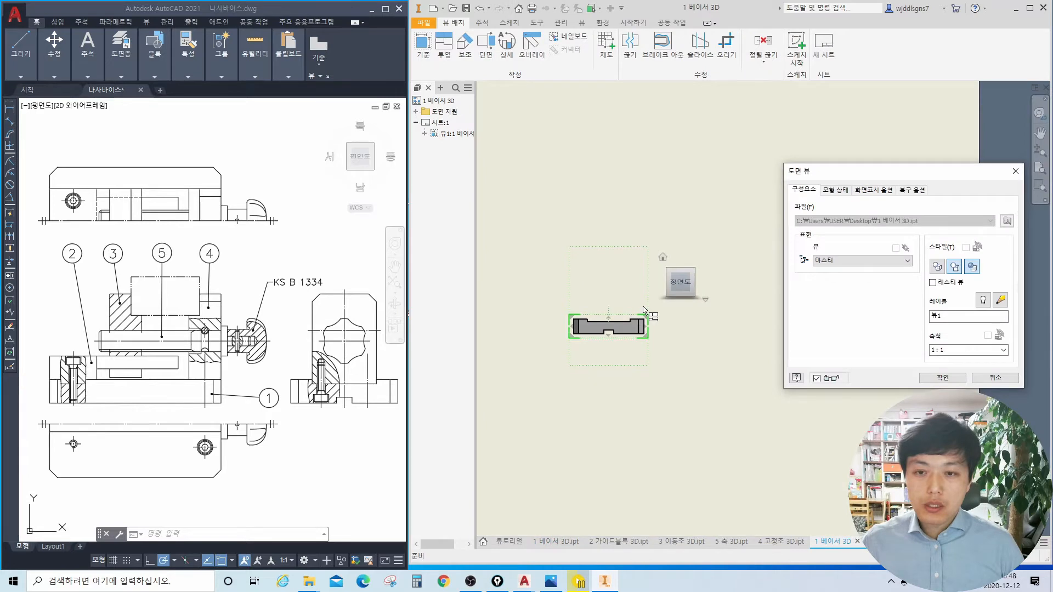
pyautogui.click(679, 264)
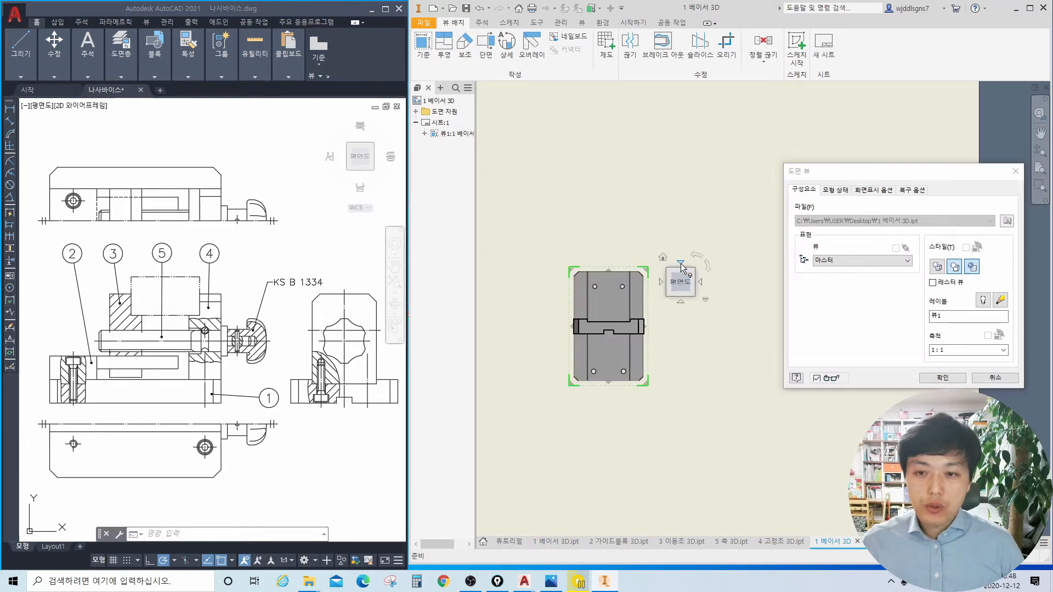
pyautogui.click(694, 263)
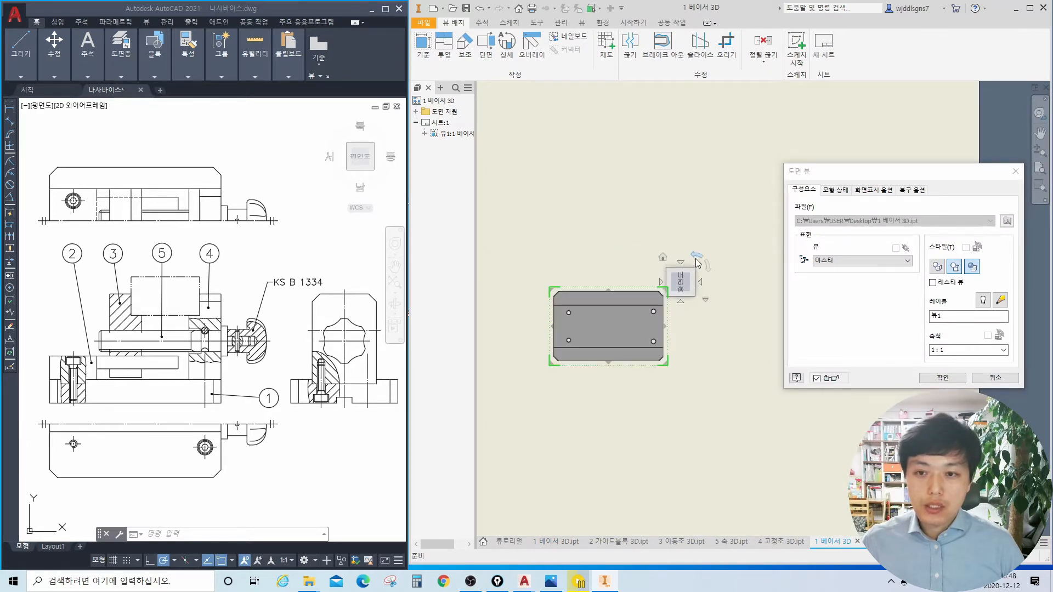
pyautogui.scroll(2, 548, 324)
pyautogui.moveTo(547, 324); pyautogui.dragTo(588, 329)
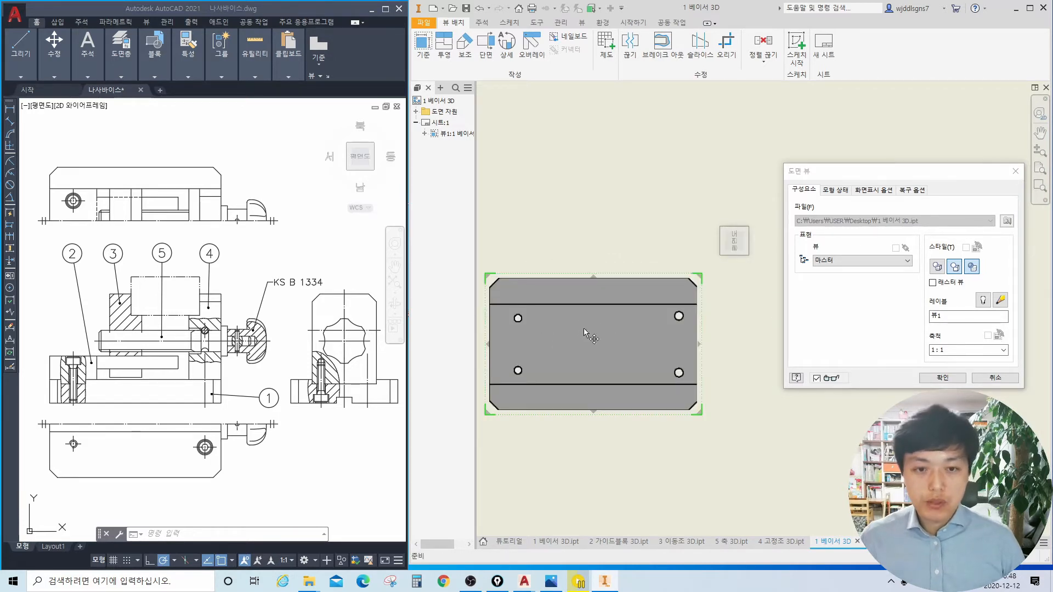
pyautogui.click(941, 377)
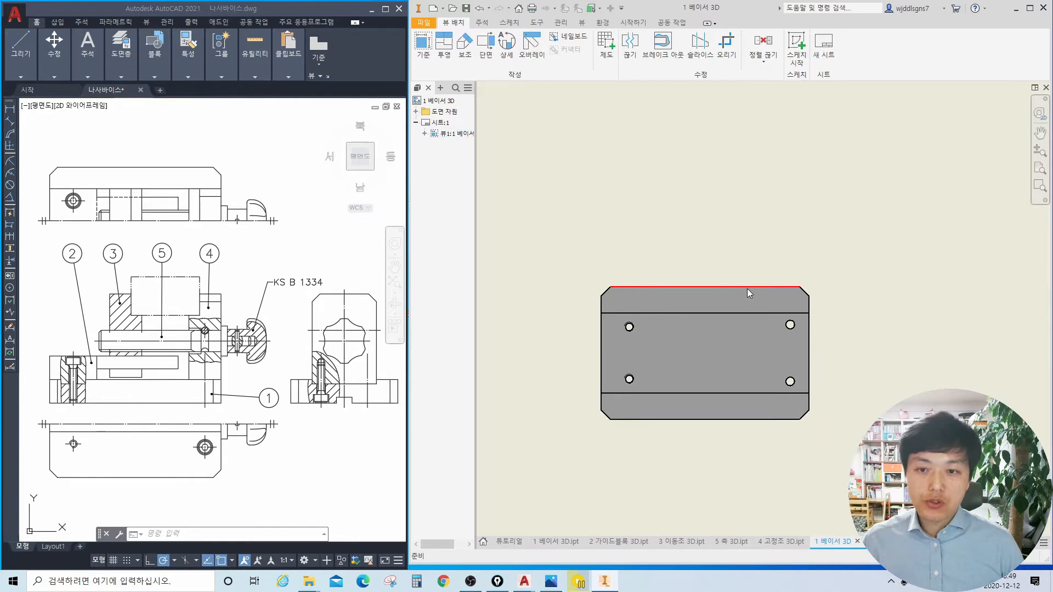
# Step: Examine the thread arcs drawn around the tapped holes in the base's top view
pyautogui.scroll(-8, 630, 327)
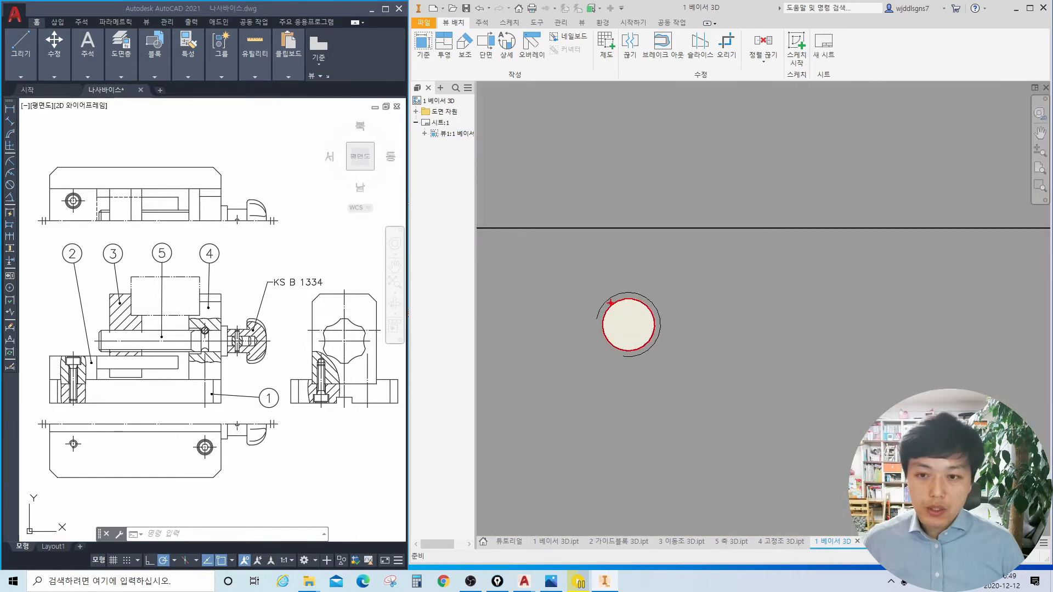
pyautogui.moveTo(597, 314)
pyautogui.mouseDown()
pyautogui.moveTo(650, 291)
pyautogui.moveTo(658, 344)
pyautogui.mouseUp()
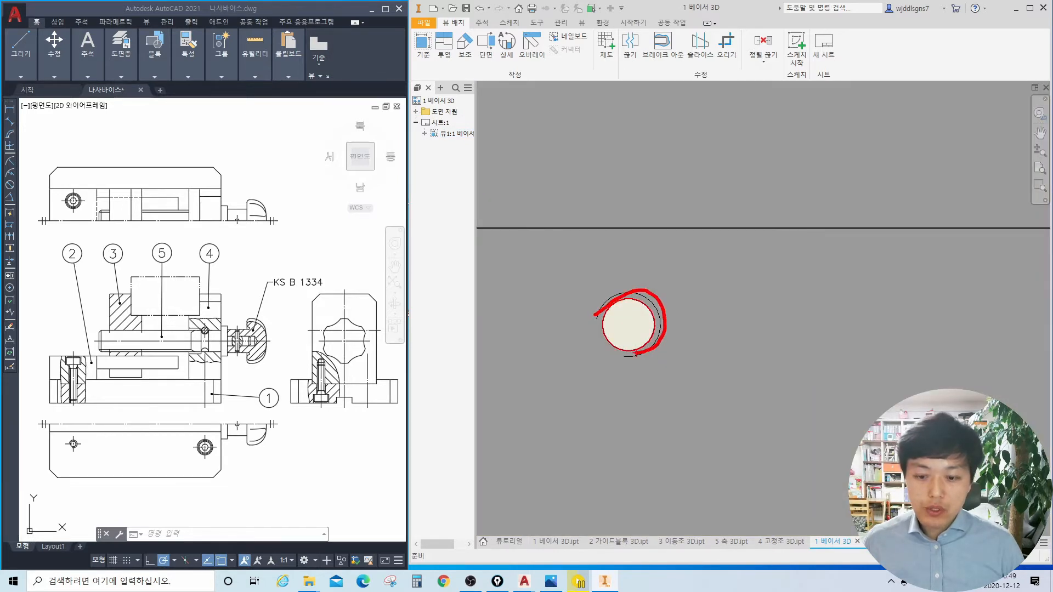
pyautogui.press('Escape')
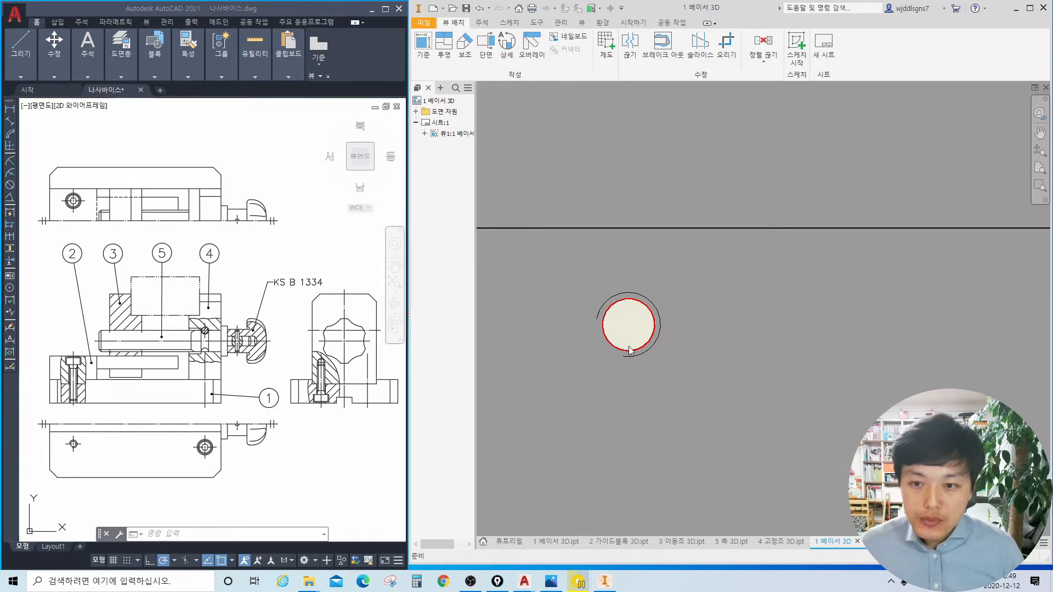
pyautogui.scroll(-5, 629, 351)
pyautogui.scroll(2, 683, 282)
pyautogui.moveTo(669, 285)
pyautogui.mouseDown()
pyautogui.moveTo(688, 305)
pyautogui.moveTo(685, 321)
pyautogui.mouseUp()
pyautogui.moveTo(671, 410)
pyautogui.mouseDown()
pyautogui.moveTo(631, 407)
pyautogui.moveTo(690, 391)
pyautogui.mouseUp()
pyautogui.moveTo(1019, 247)
pyautogui.mouseDown()
pyautogui.moveTo(1023, 255)
pyautogui.moveTo(1045, 244)
pyautogui.mouseUp()
pyautogui.moveTo(1018, 393); pyautogui.dragTo(1031, 362)
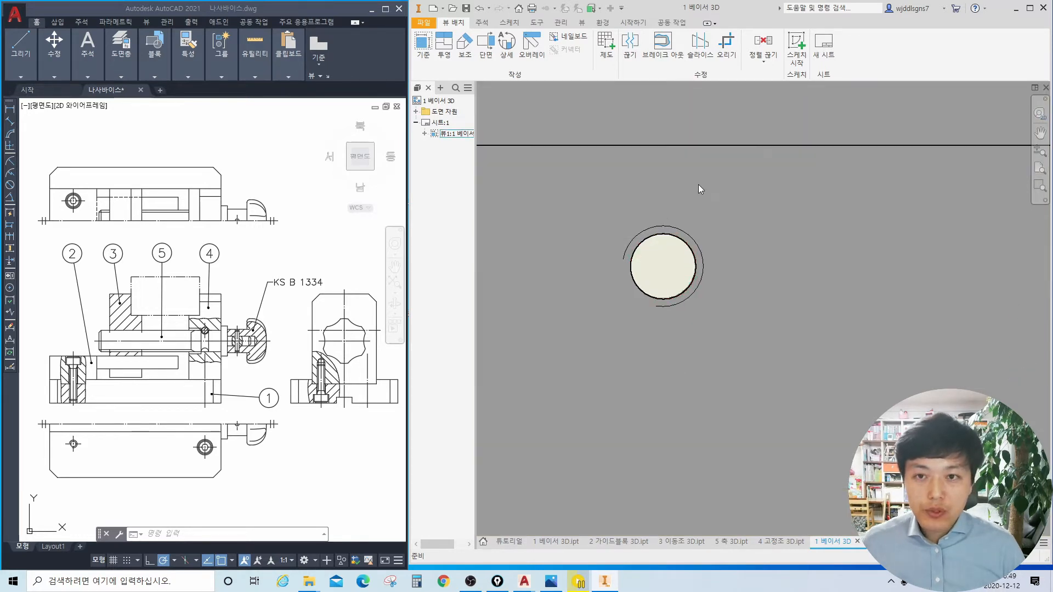
pyautogui.scroll(-4, 699, 191)
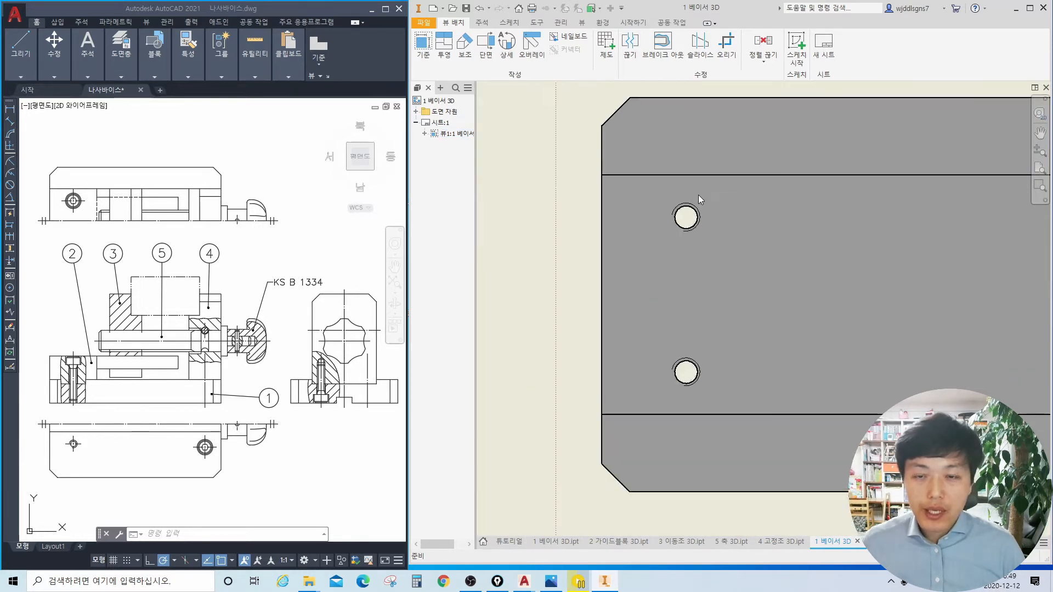
pyautogui.moveTo(699, 195); pyautogui.dragTo(679, 245, button='middle')
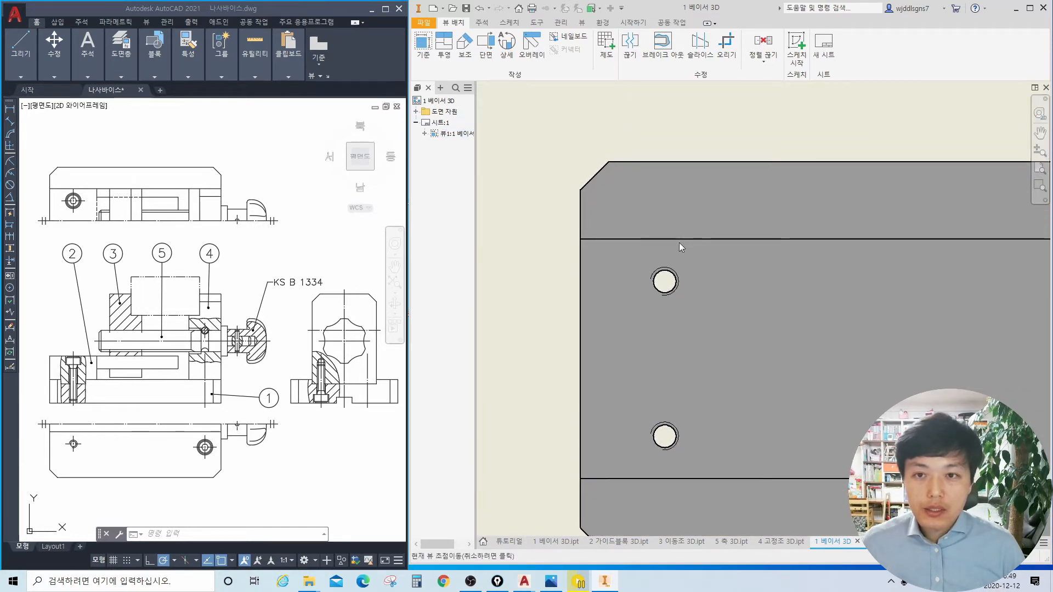
# Step: Turn off the thread feature display in the base's top view and inspect one of the tapped holes
pyautogui.doubleClick(733, 123)
pyautogui.click(872, 193)
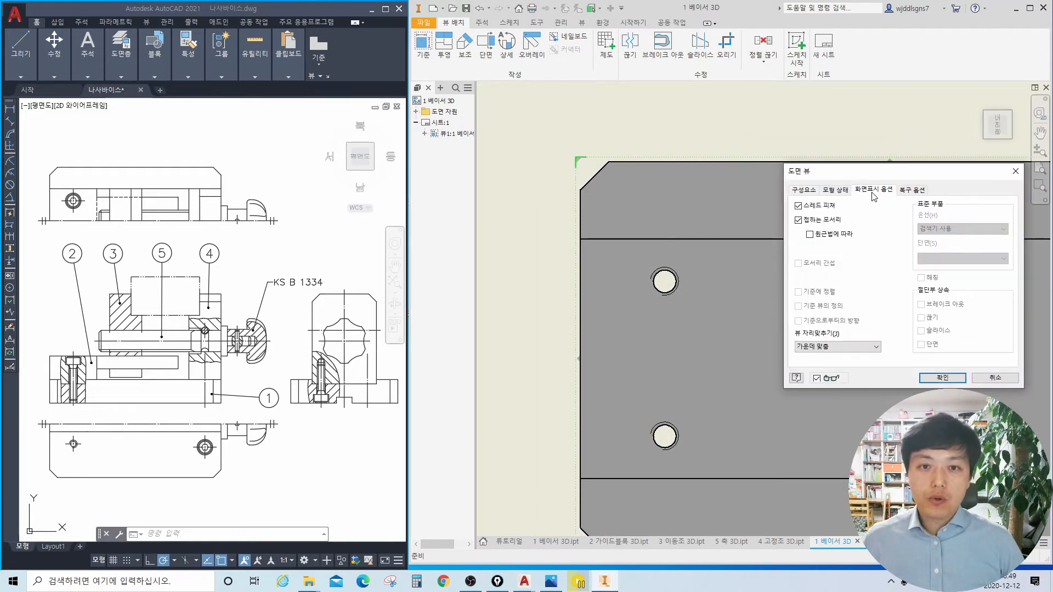
pyautogui.click(941, 378)
pyautogui.scroll(3, 664, 281)
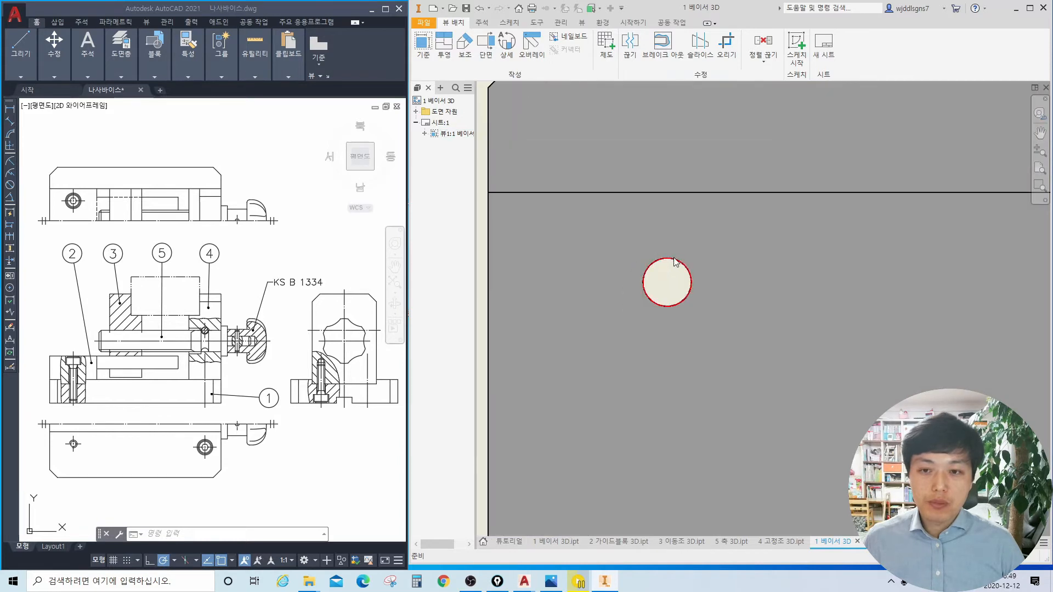
pyautogui.scroll(-3, 690, 256)
# Step: Turn the thread feature display back on for the base's top view and check the tapped hole
pyautogui.doubleClick(822, 148)
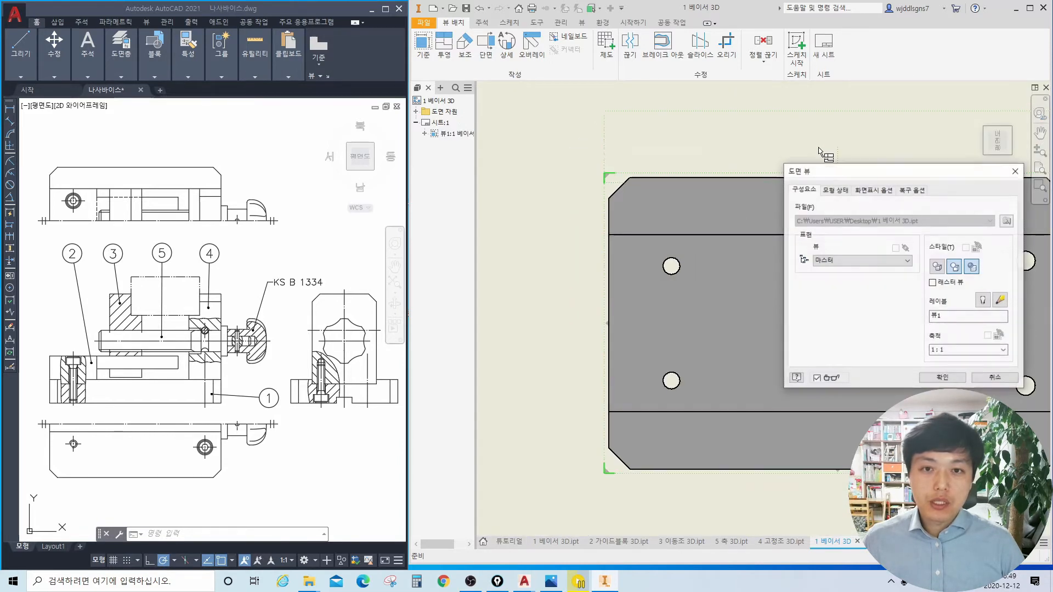
pyautogui.click(870, 192)
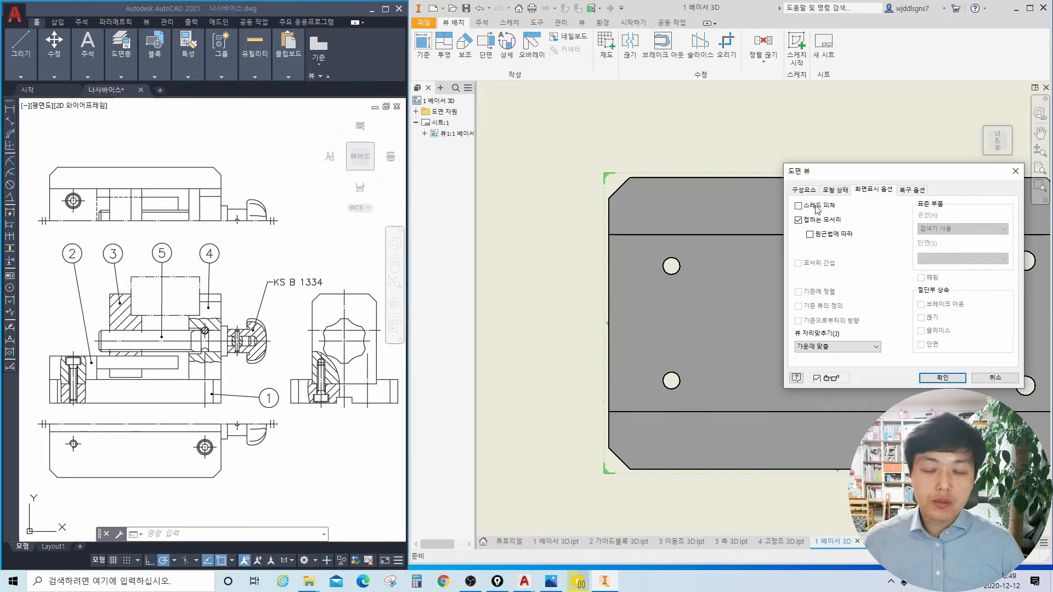
pyautogui.click(940, 378)
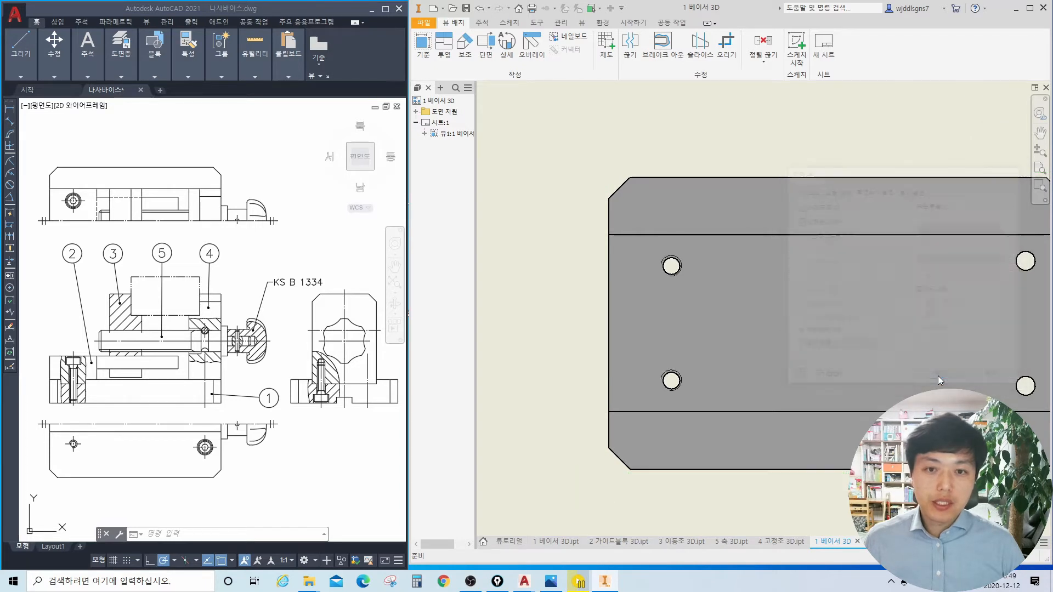
pyautogui.scroll(5, 671, 266)
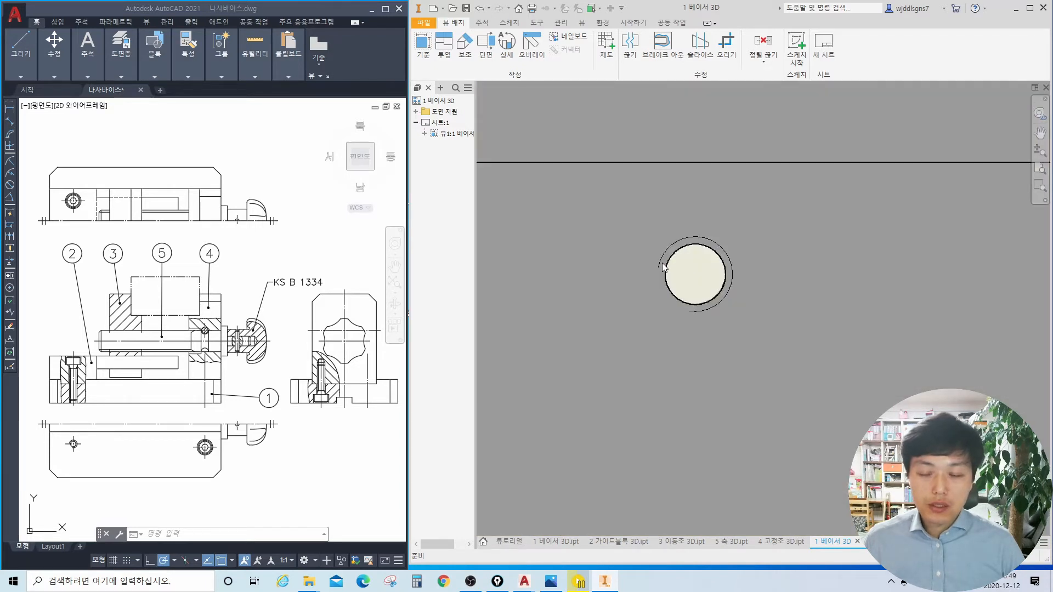
# Step: Create four projected views of the base above, below, left and right of its top view
pyautogui.scroll(-2, 672, 265)
pyautogui.scroll(-2, 673, 264)
pyautogui.scroll(-2, 765, 289)
pyautogui.moveTo(765, 288)
pyautogui.mouseDown(button='middle')
pyautogui.moveTo(673, 293)
pyautogui.moveTo(707, 299)
pyautogui.mouseUp(button='middle')
pyautogui.scroll(-2, 730, 295)
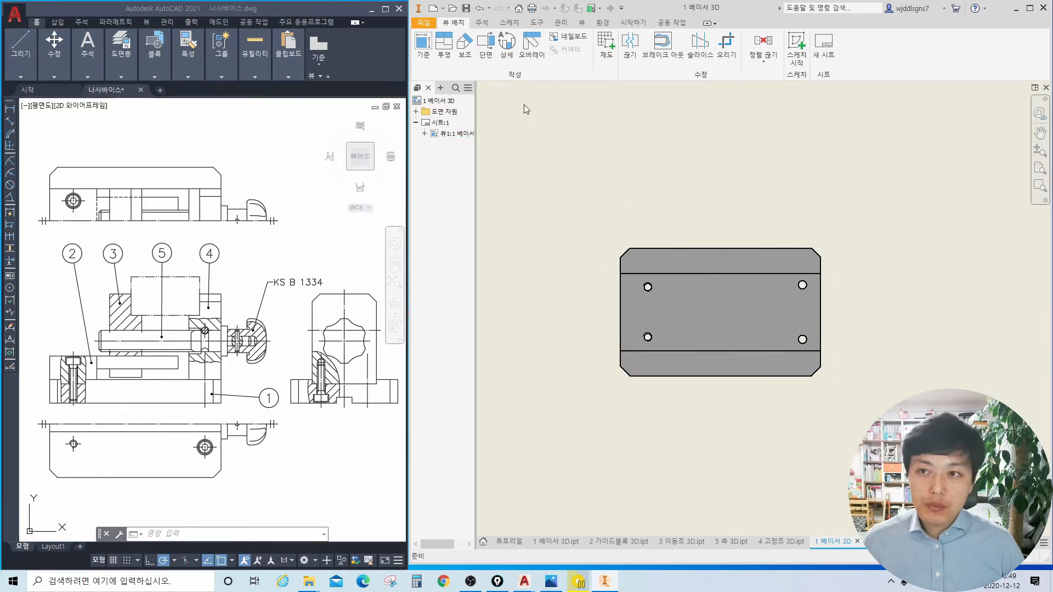
pyautogui.click(443, 44)
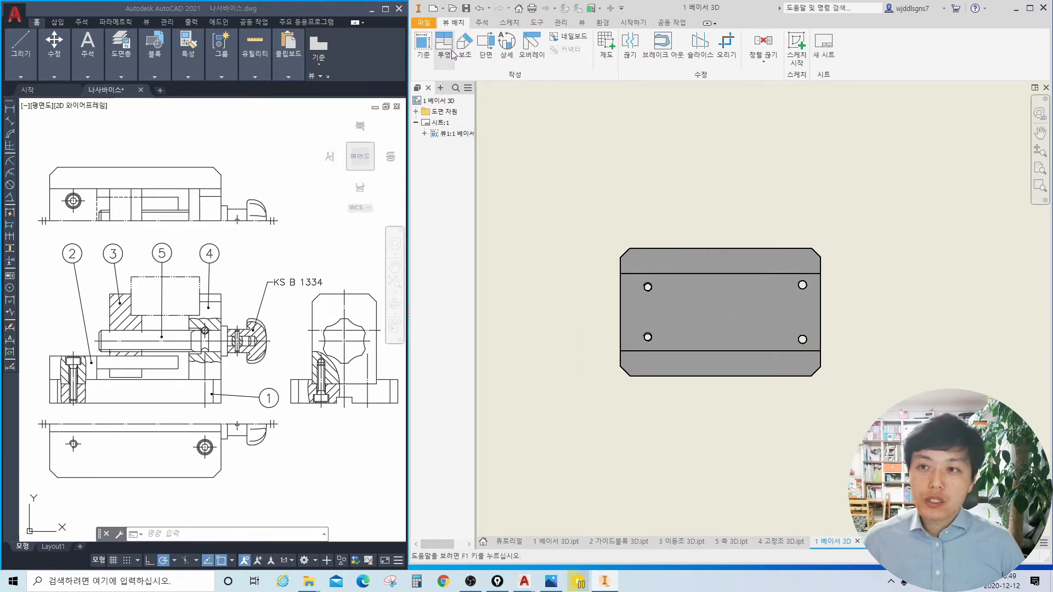
pyautogui.click(723, 256)
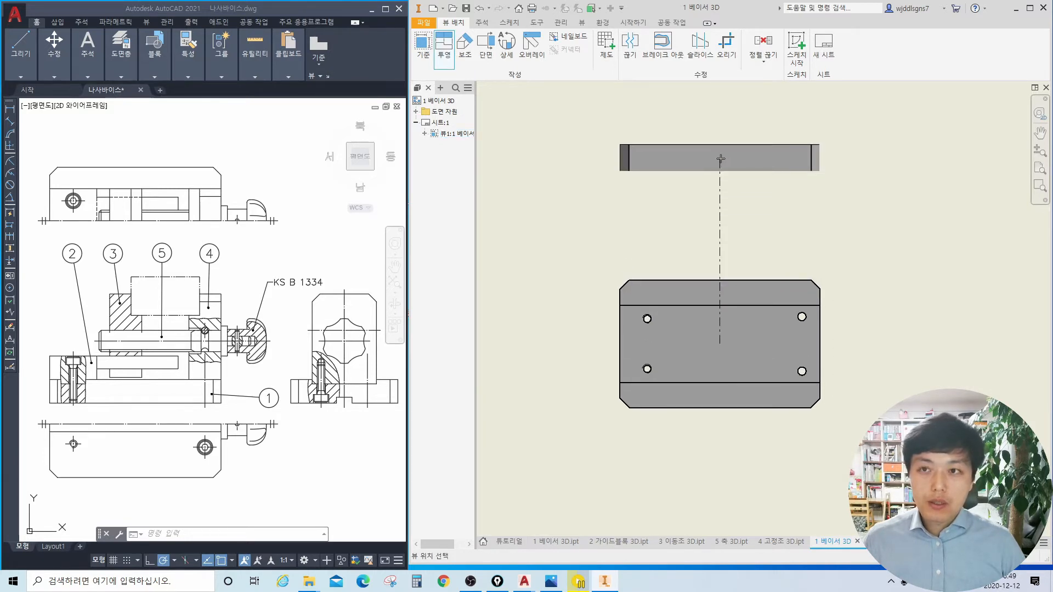
pyautogui.click(724, 171)
pyautogui.click(736, 355)
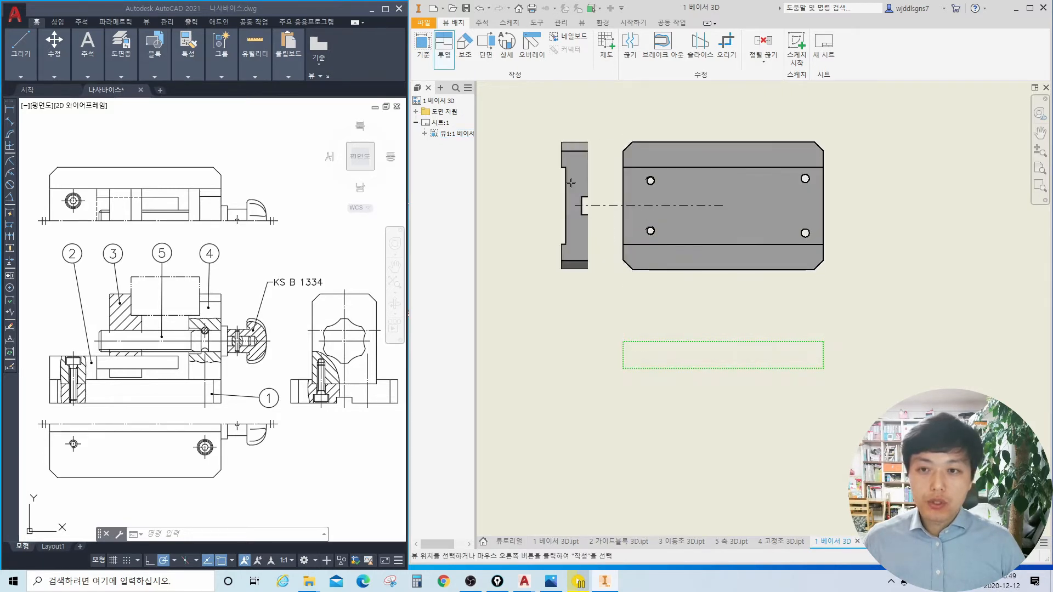
pyautogui.click(518, 203)
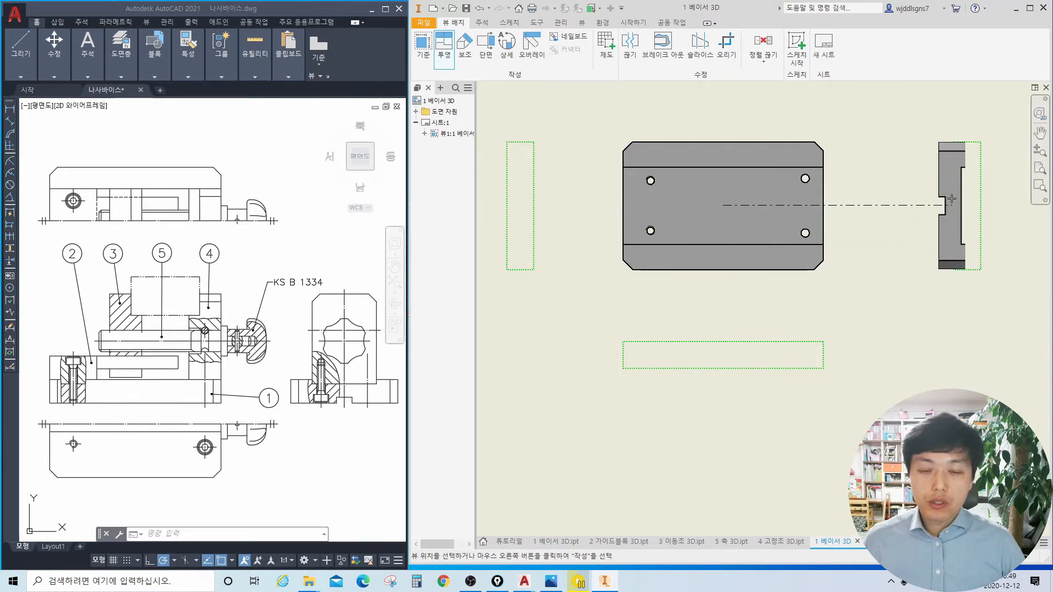
pyautogui.rightClick(950, 198)
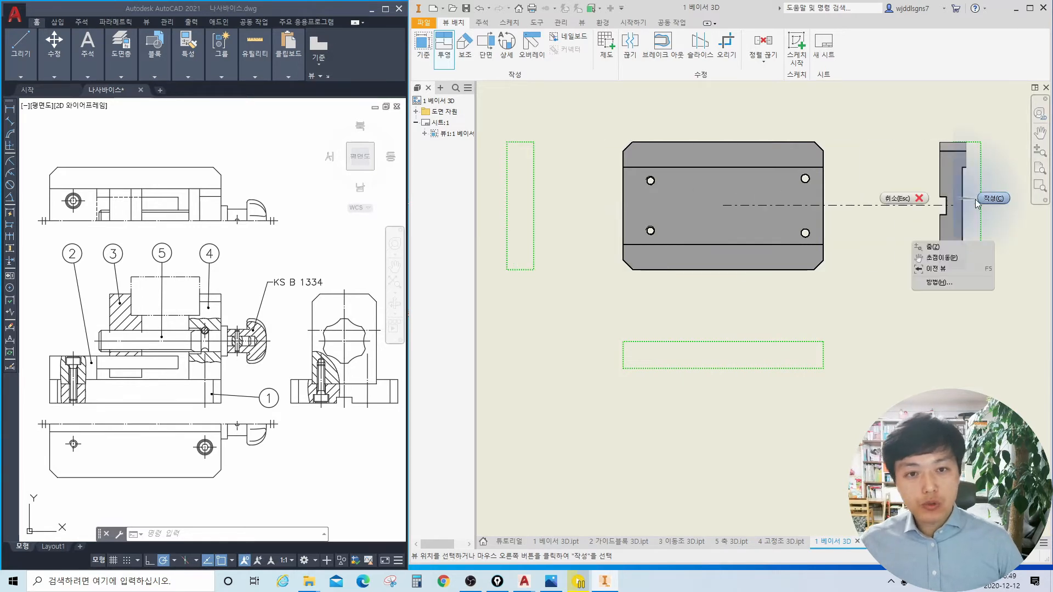
pyautogui.click(992, 201)
pyautogui.scroll(-2, 891, 230)
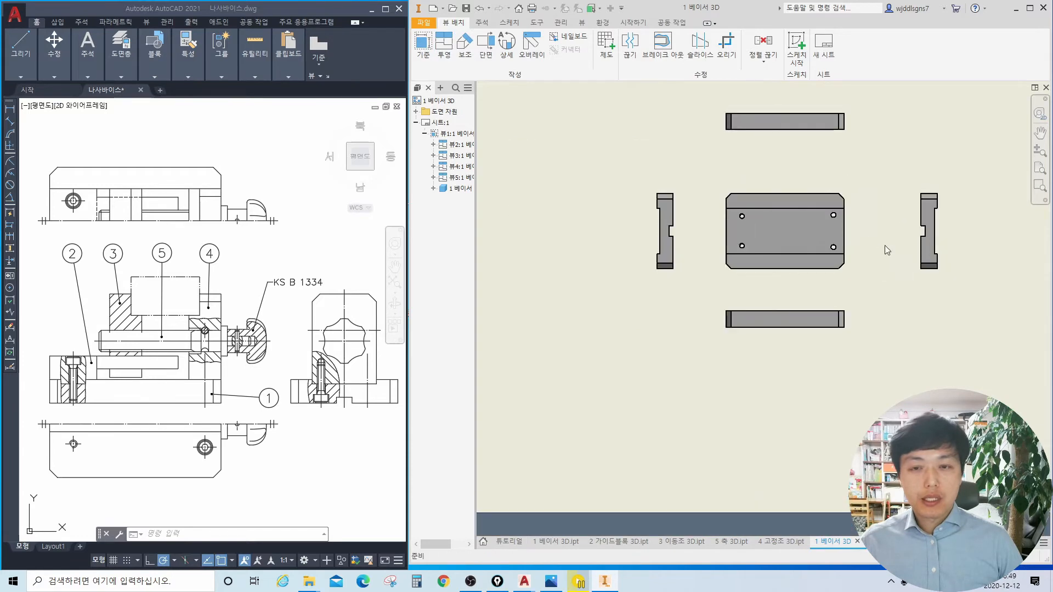
# Step: Show hidden lines in the base's top view and its projected views, keeping the shading
pyautogui.doubleClick(810, 193)
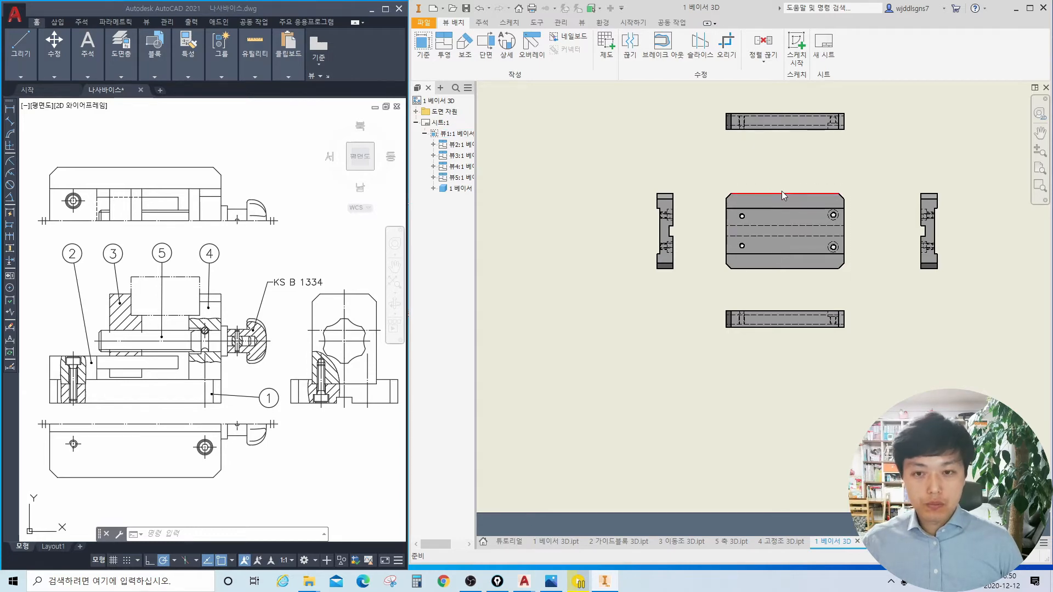
pyautogui.scroll(3, 783, 191)
pyautogui.scroll(-3, 768, 207)
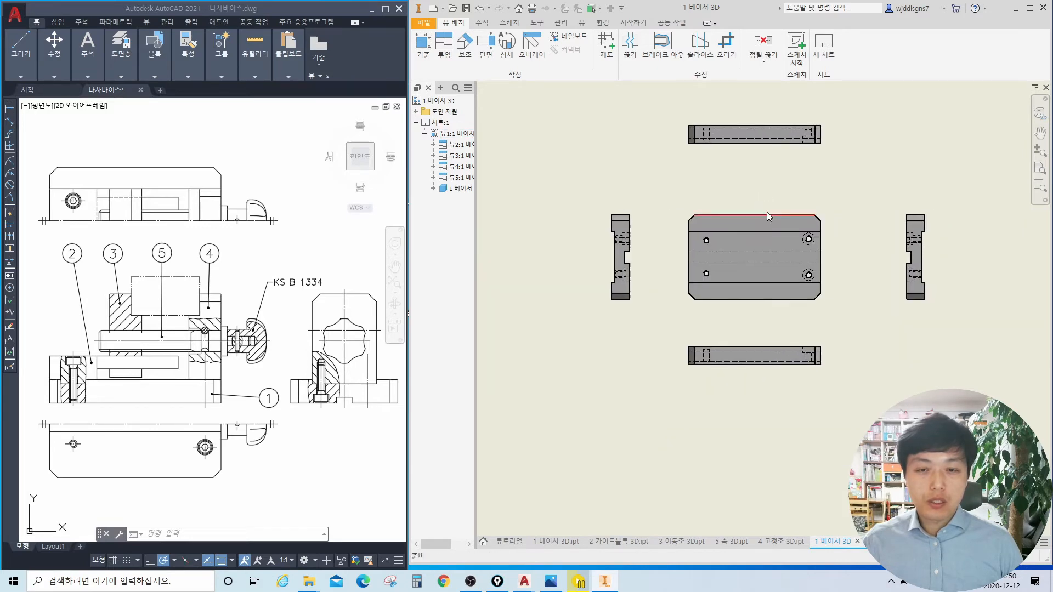
# Step: Try the tangent edges option off and on in the base view's display options
pyautogui.doubleClick(766, 215)
pyautogui.click(871, 190)
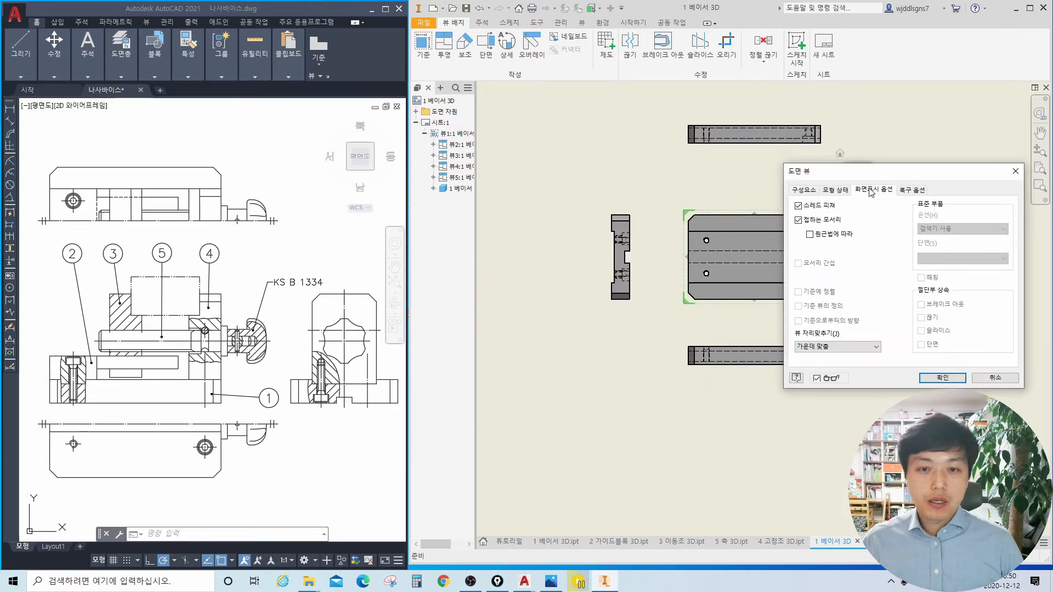
pyautogui.click(948, 377)
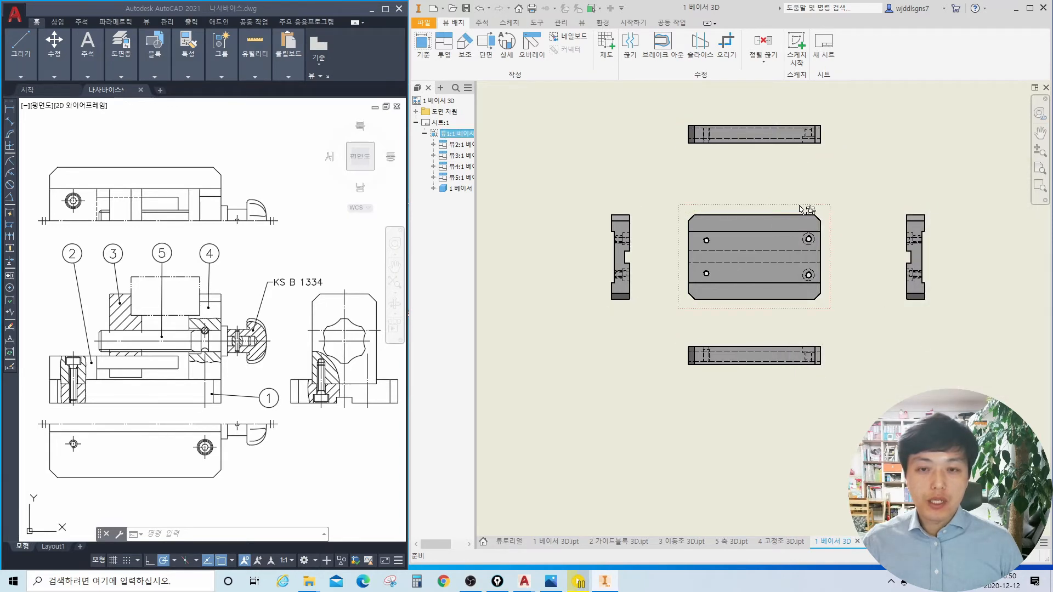
pyautogui.doubleClick(821, 206)
pyautogui.click(870, 190)
pyautogui.click(810, 220)
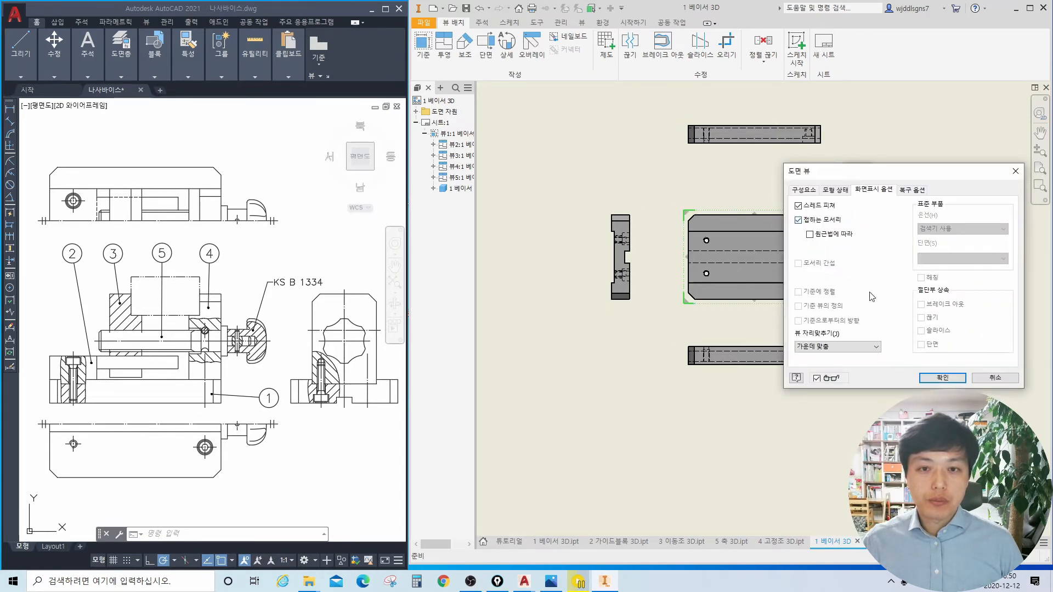
pyautogui.click(940, 377)
# Step: Select all five views of the base and move them off the sheet, above its upper edge
pyautogui.middleClick(823, 279)
pyautogui.scroll(-3, 813, 281)
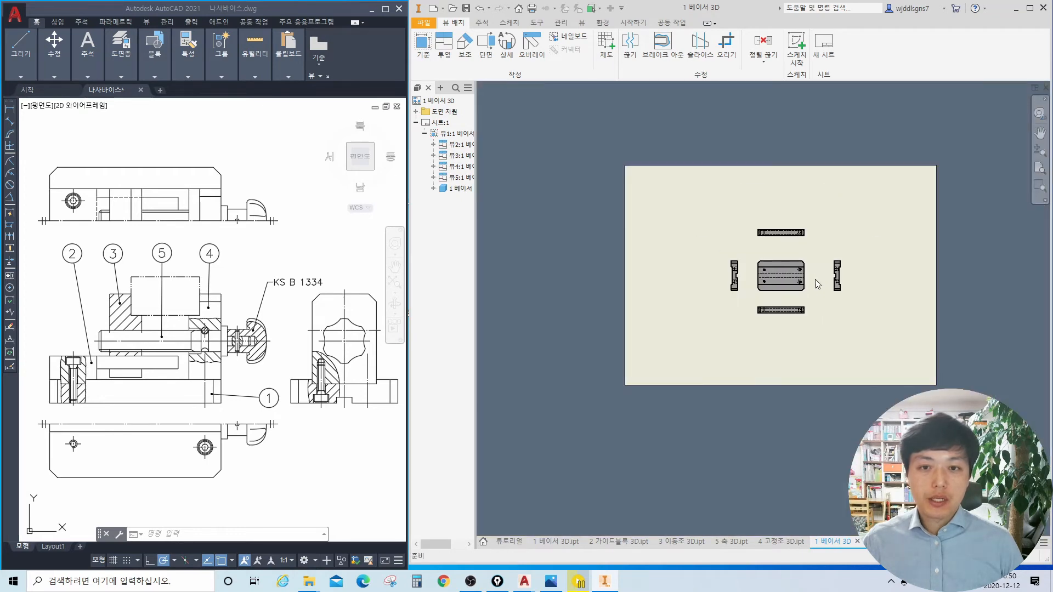
pyautogui.moveTo(801, 255); pyautogui.dragTo(745, 284, button='middle')
pyautogui.moveTo(822, 369); pyautogui.dragTo(633, 228)
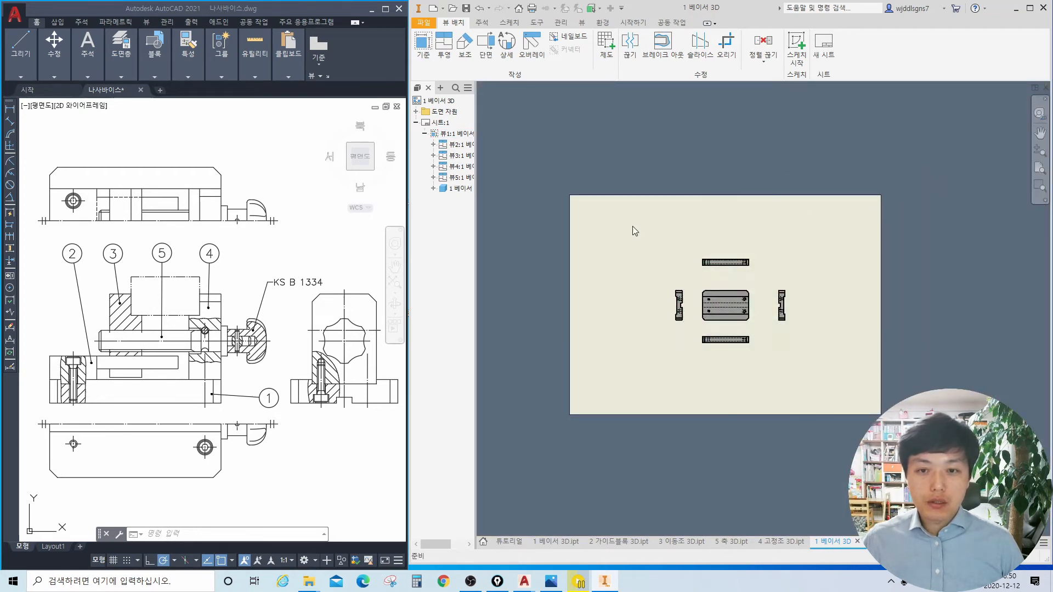
pyautogui.moveTo(719, 257); pyautogui.dragTo(680, 89)
pyautogui.moveTo(680, 89); pyautogui.dragTo(676, 201, button='middle')
pyautogui.moveTo(676, 202); pyautogui.dragTo(608, 148)
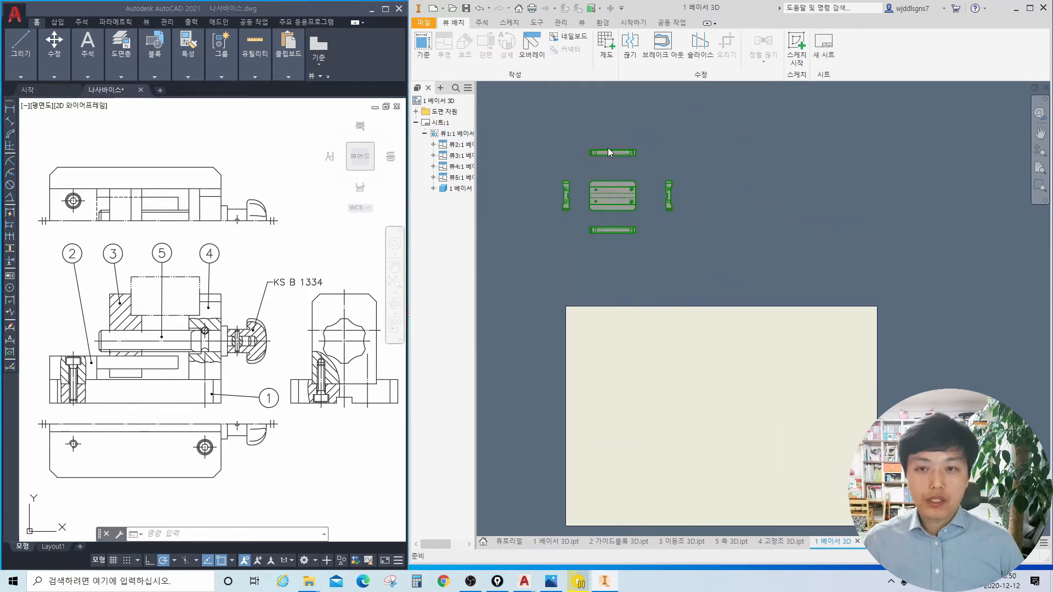
pyautogui.click(657, 244)
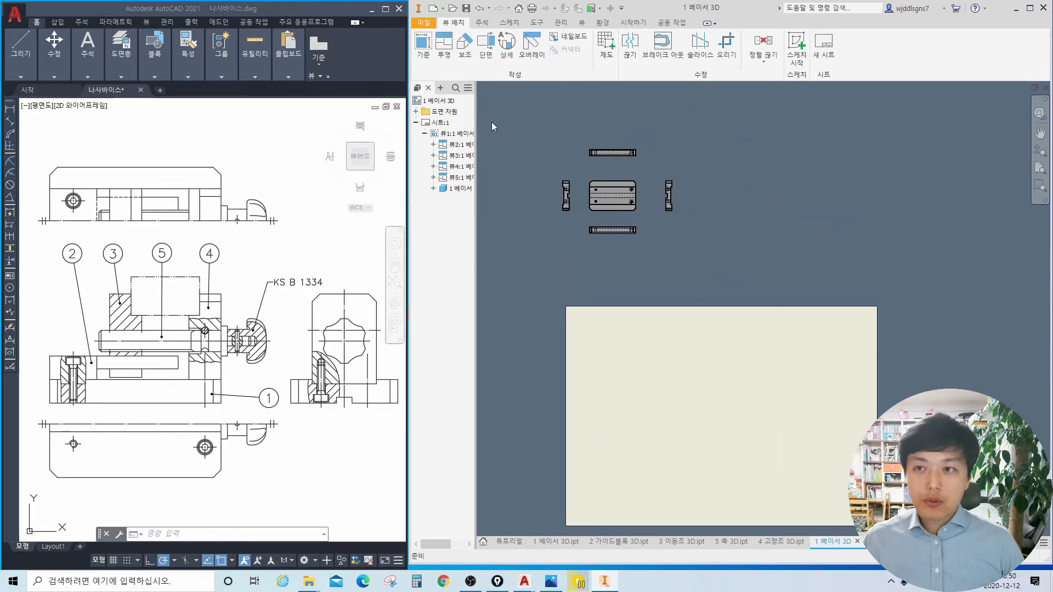
# Step: Start a base view of 2 가이드블록 3D.ipt in top orientation at 1:1 scale and position it on the sheet
pyautogui.click(423, 46)
pyautogui.click(899, 220)
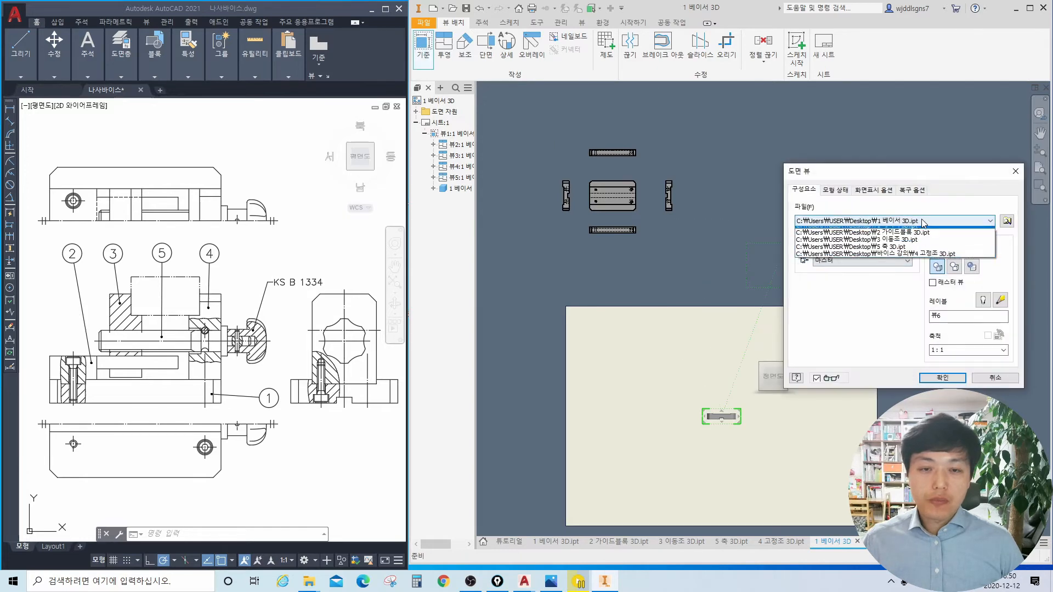
pyautogui.click(901, 238)
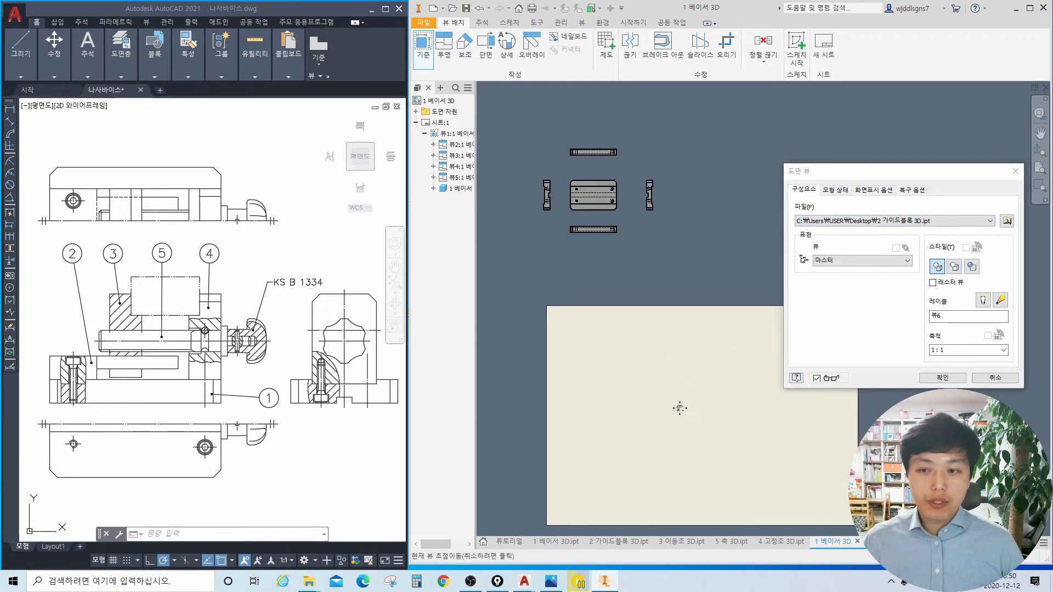
pyautogui.click(716, 349)
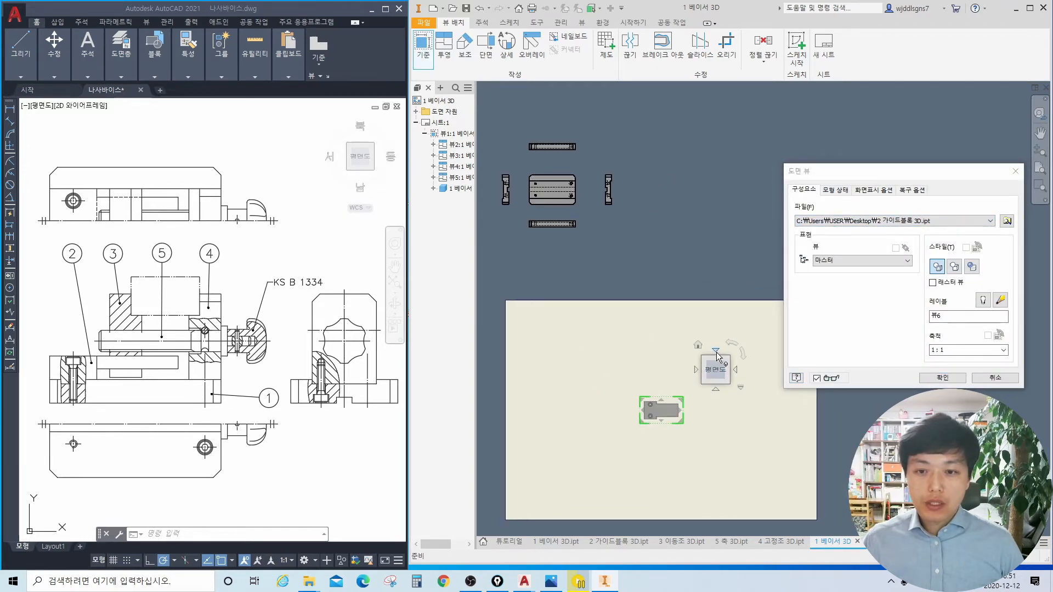
pyautogui.scroll(3, 661, 419)
pyautogui.scroll(3, 641, 349)
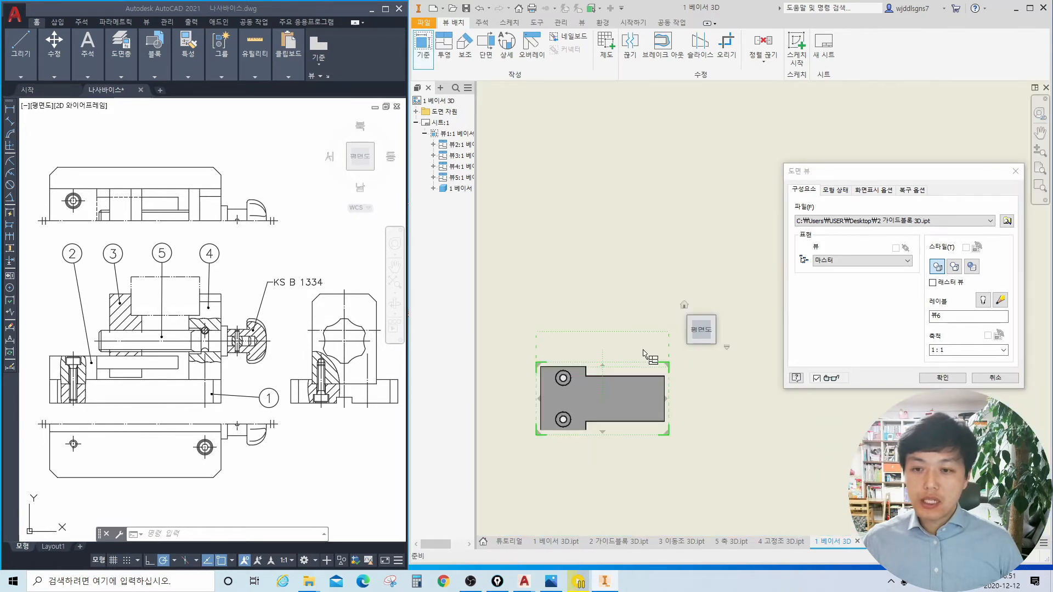
pyautogui.moveTo(645, 353); pyautogui.dragTo(687, 345)
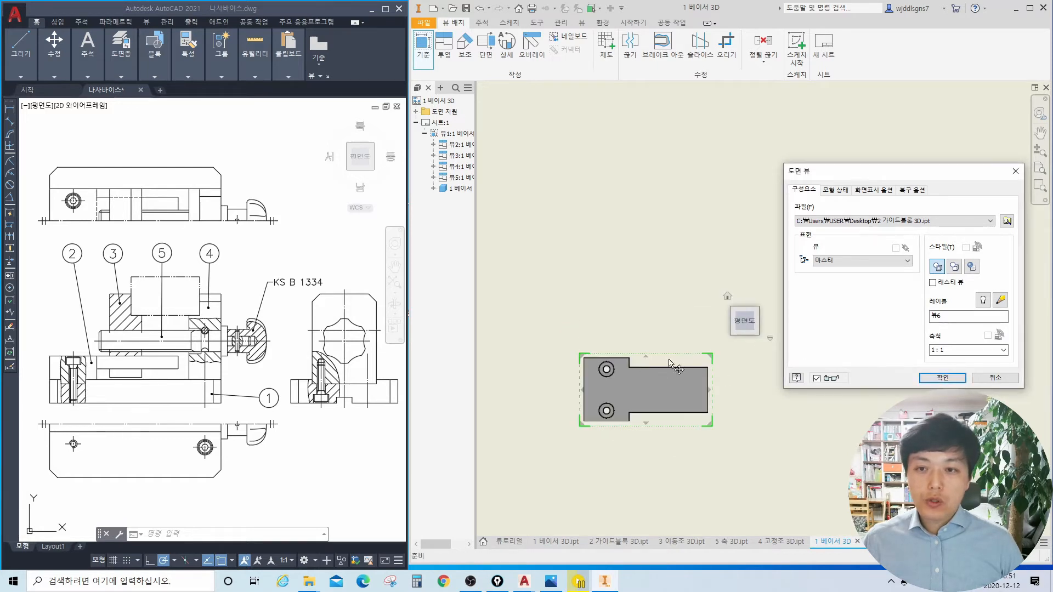
# Step: Place projected views above, below and on both sides of the guide block's top view, completing the view set
pyautogui.click(655, 253)
pyautogui.moveTo(657, 372); pyautogui.dragTo(656, 273, button='middle')
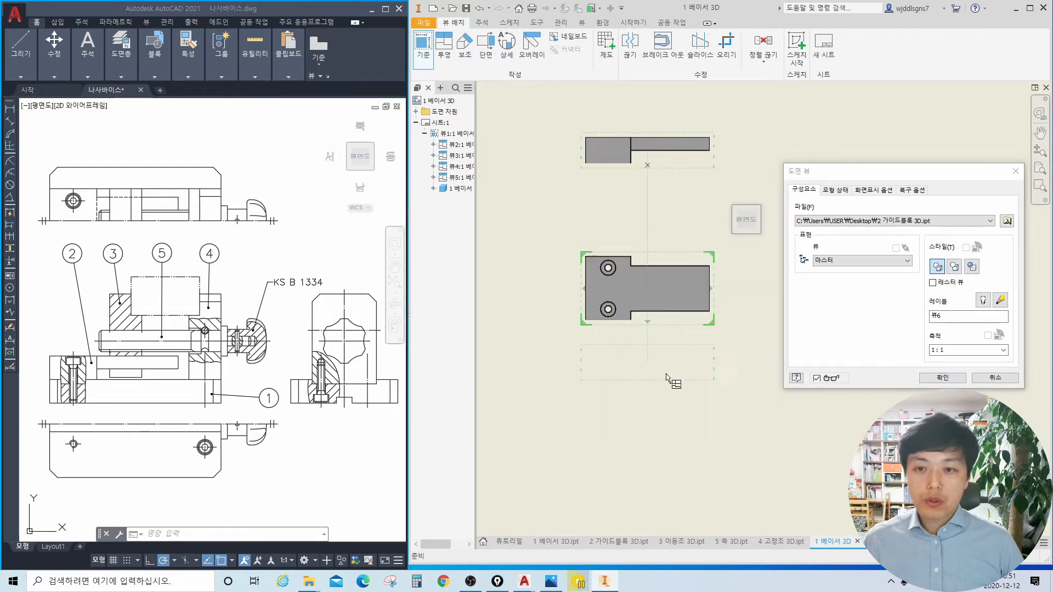
pyautogui.click(660, 405)
pyautogui.moveTo(521, 273); pyautogui.dragTo(542, 275, button='middle')
pyautogui.click(532, 283)
pyautogui.moveTo(698, 288); pyautogui.dragTo(567, 288, button='middle')
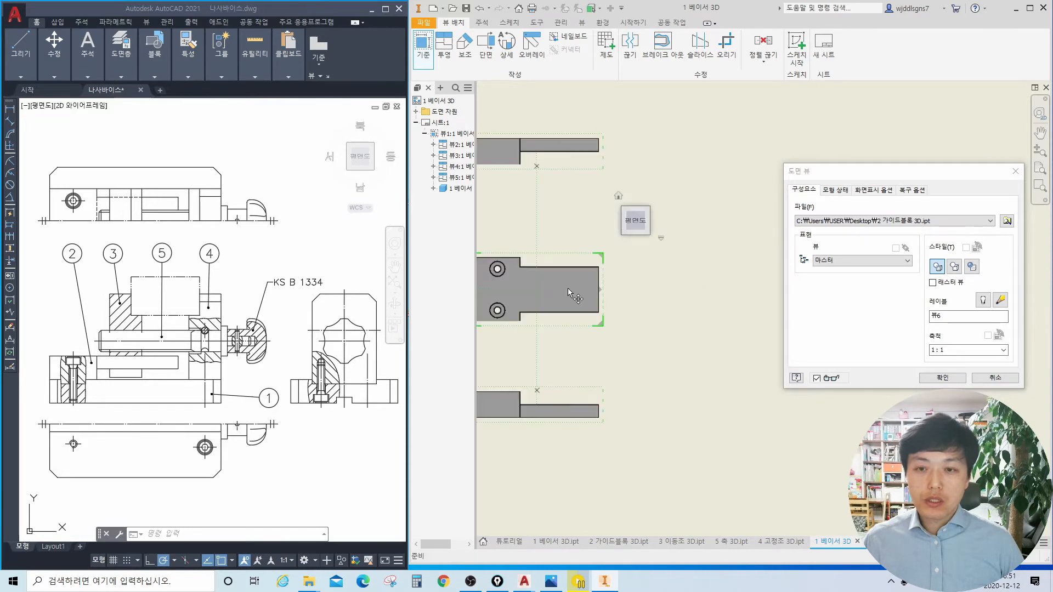
pyautogui.rightClick(693, 287)
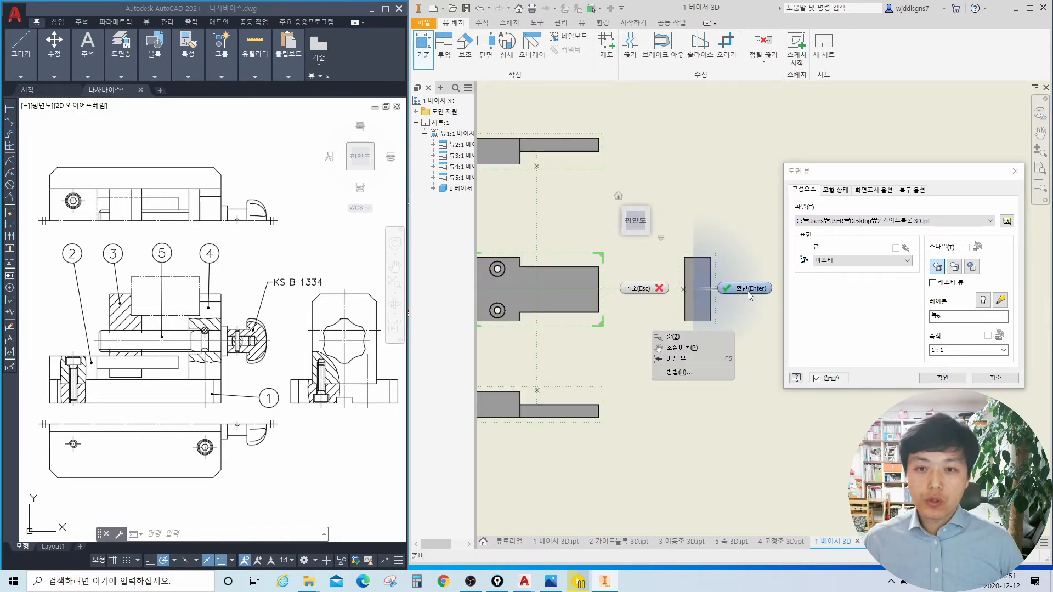
pyautogui.click(748, 291)
# Step: Examine the hidden lines and counterbored holes in the guide block's top and projected views
pyautogui.scroll(-4, 652, 297)
pyautogui.moveTo(653, 297); pyautogui.dragTo(728, 311, button='middle')
pyautogui.scroll(5, 729, 311)
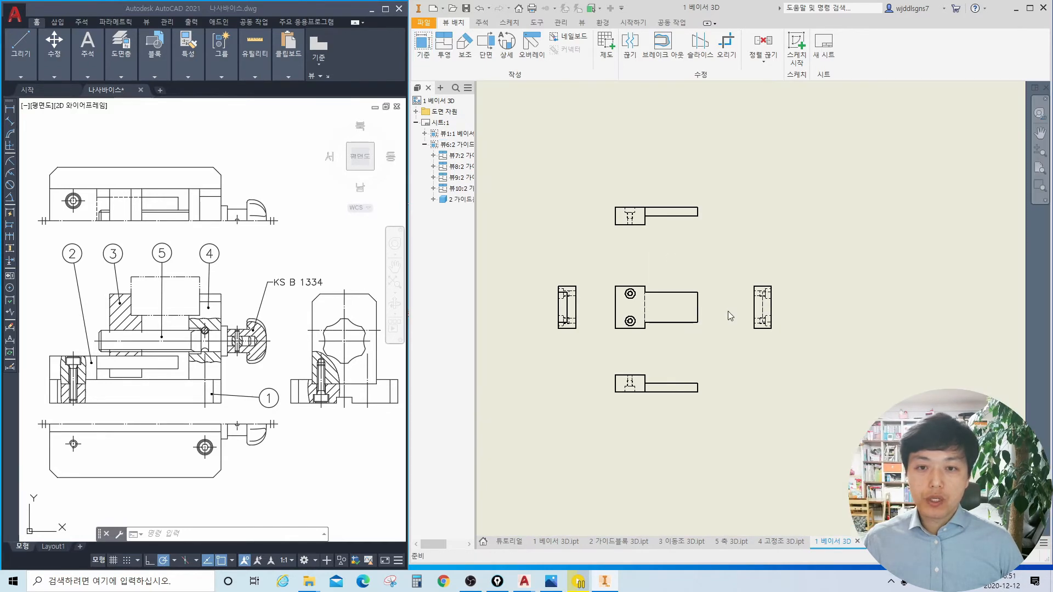
pyautogui.scroll(1, 721, 308)
pyautogui.scroll(-3, 719, 305)
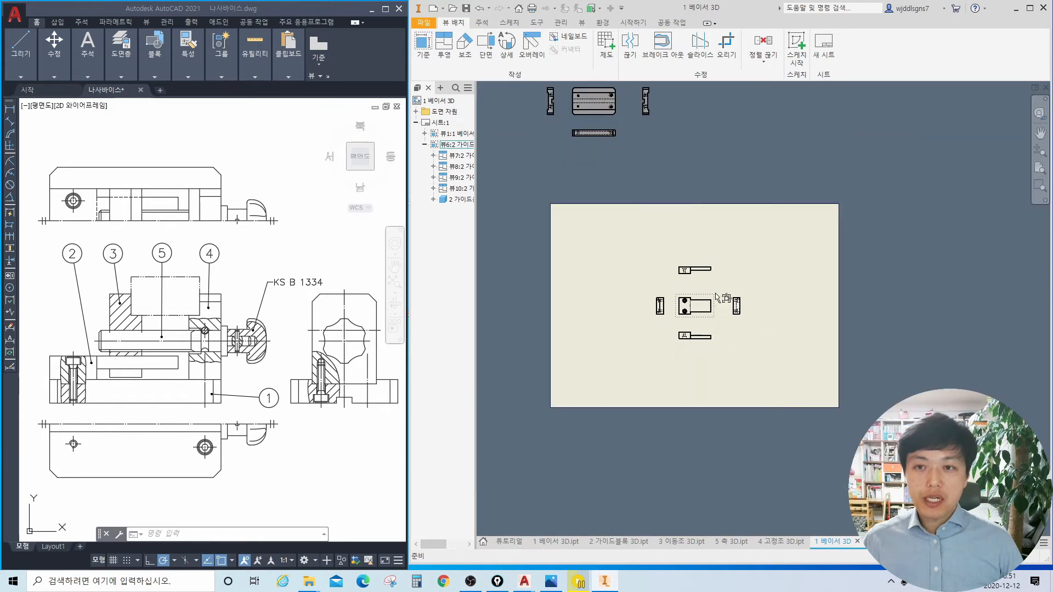
pyautogui.scroll(4, 719, 301)
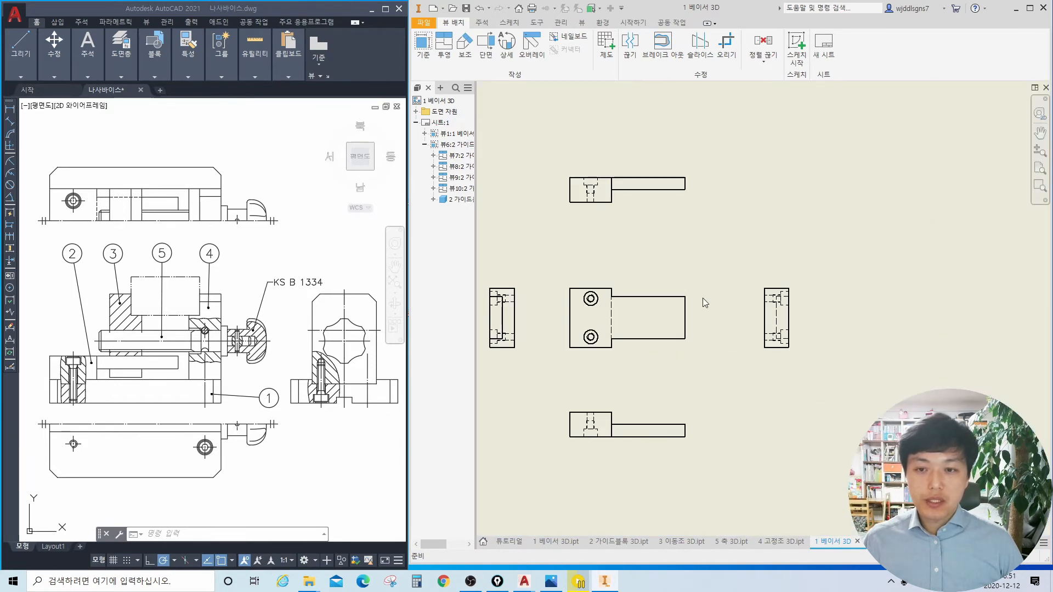
pyautogui.scroll(3, 572, 301)
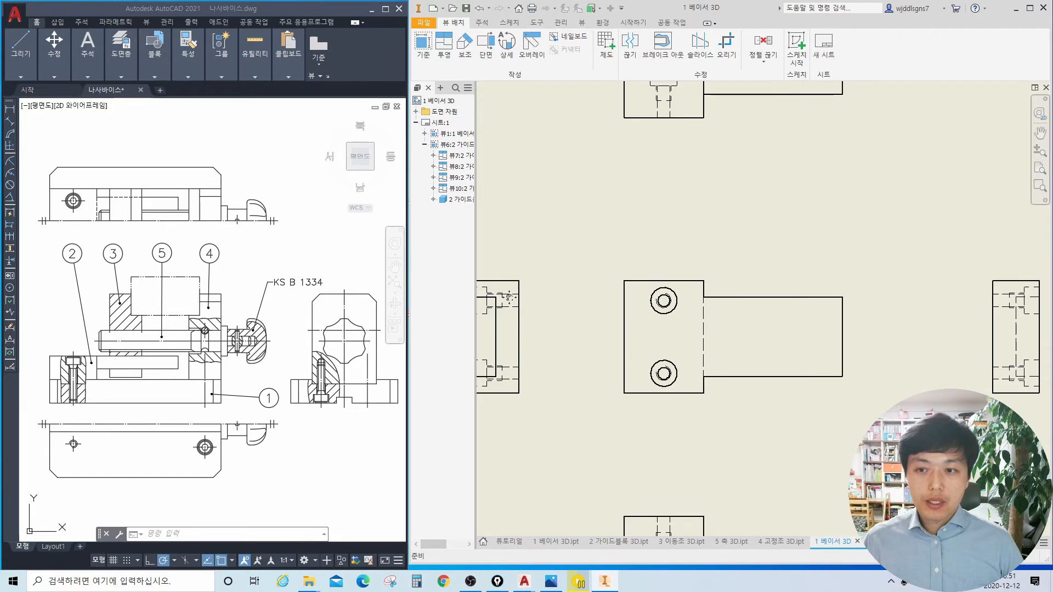
pyautogui.scroll(-2, 664, 307)
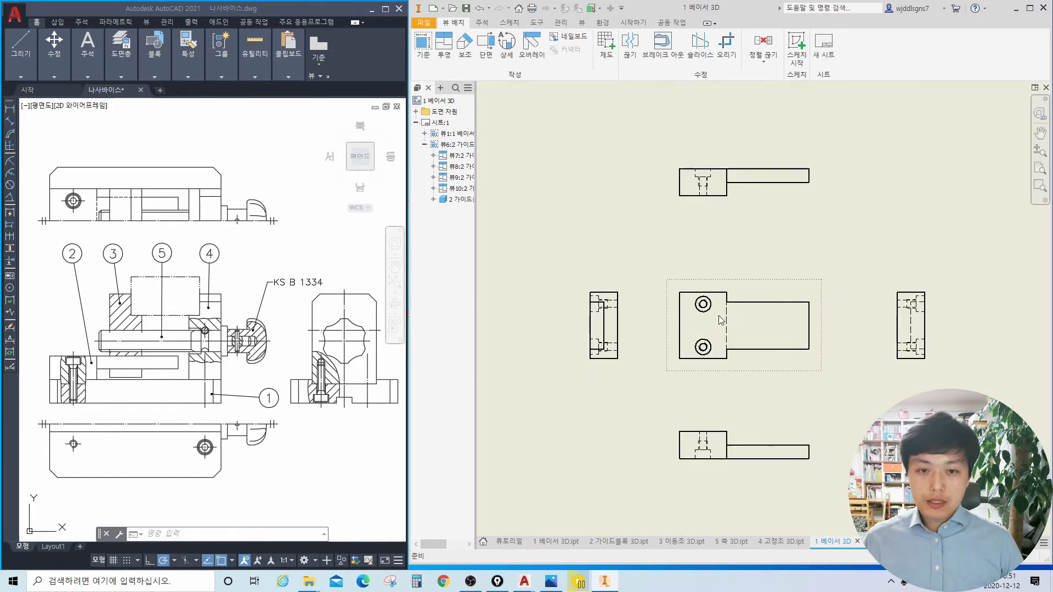
pyautogui.scroll(3, 717, 310)
pyautogui.scroll(3, 716, 311)
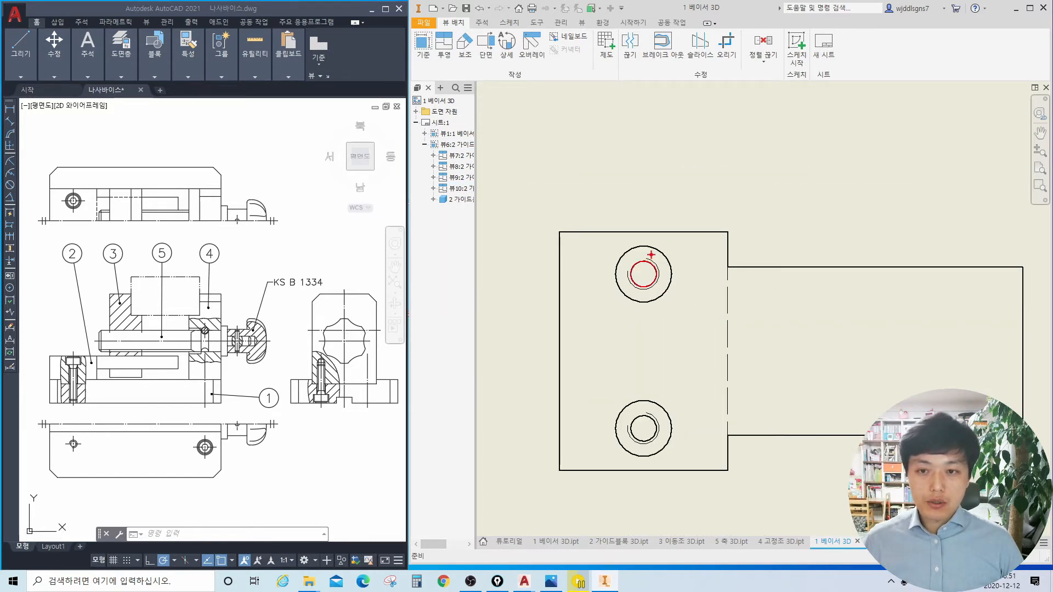
# Step: Compare the threads in the holes of 2 가이드블록 3D.ipt with the thread lines in the drawing's top and lower projected views
pyautogui.click(608, 541)
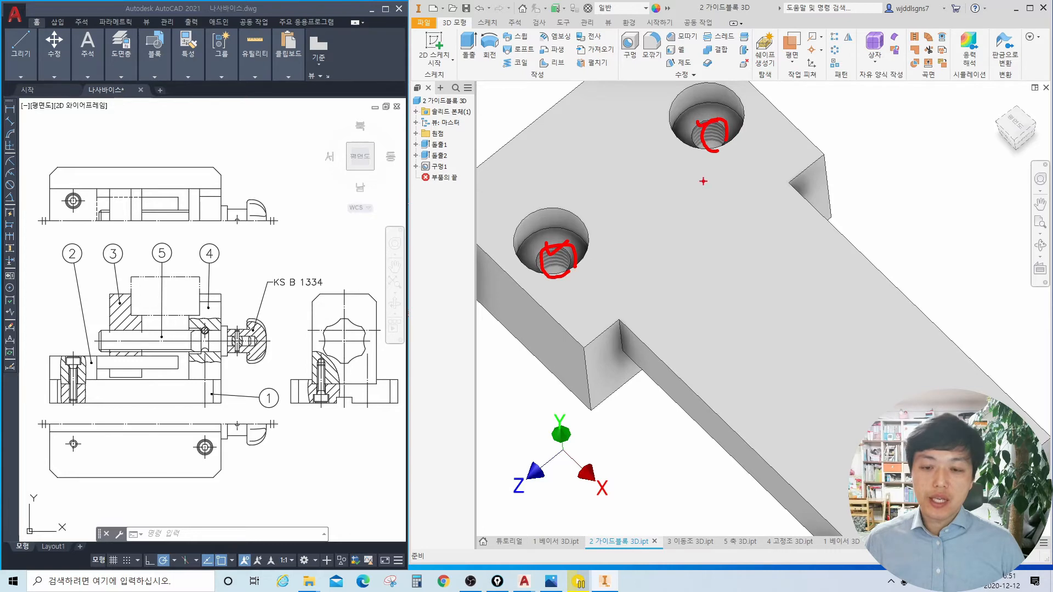
pyautogui.press('Escape')
pyautogui.click(842, 541)
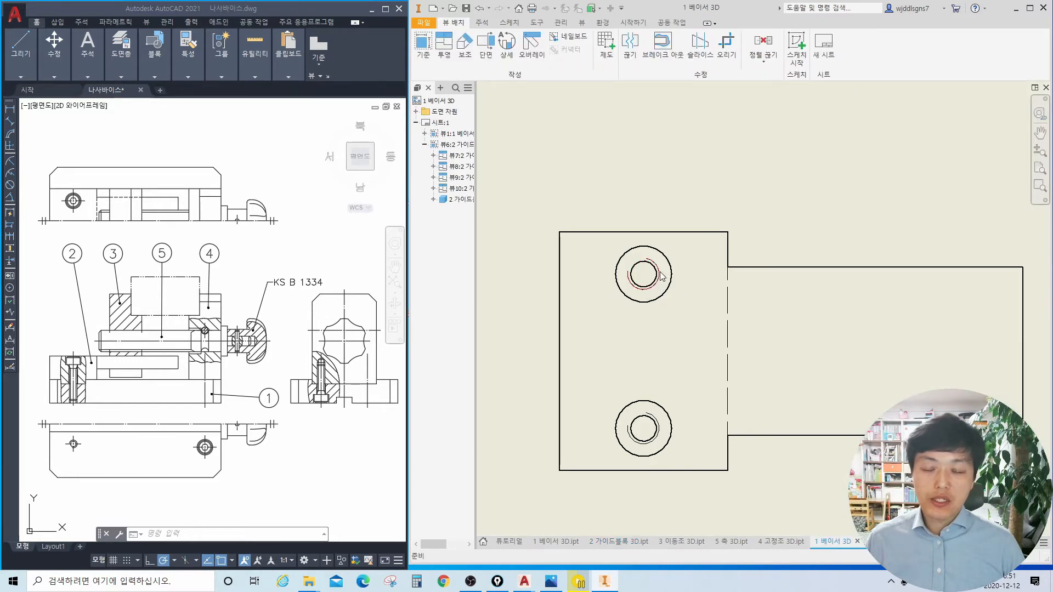
pyautogui.scroll(-4, 662, 276)
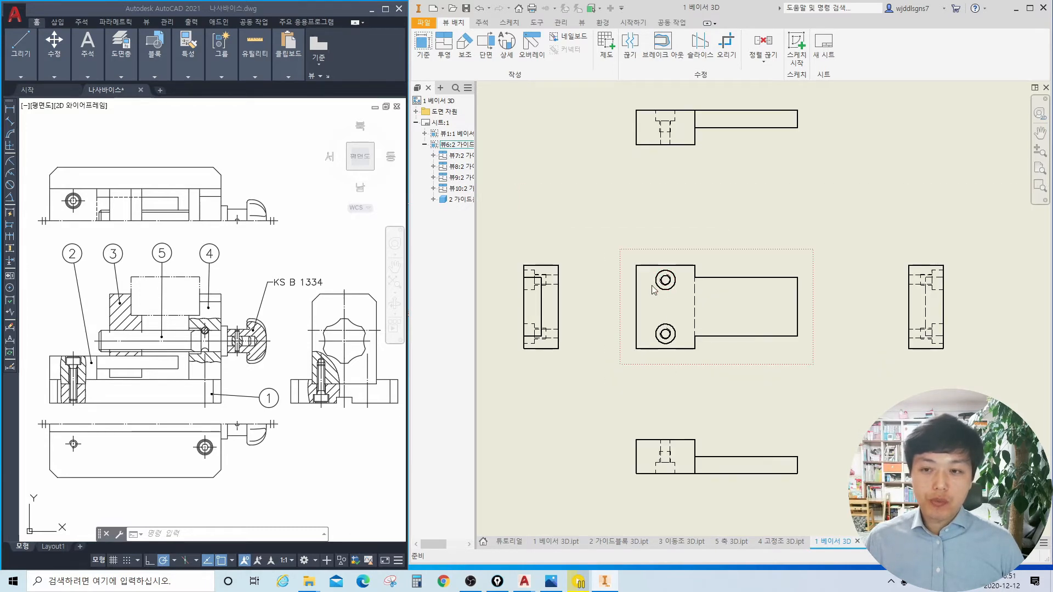
pyautogui.scroll(5, 664, 461)
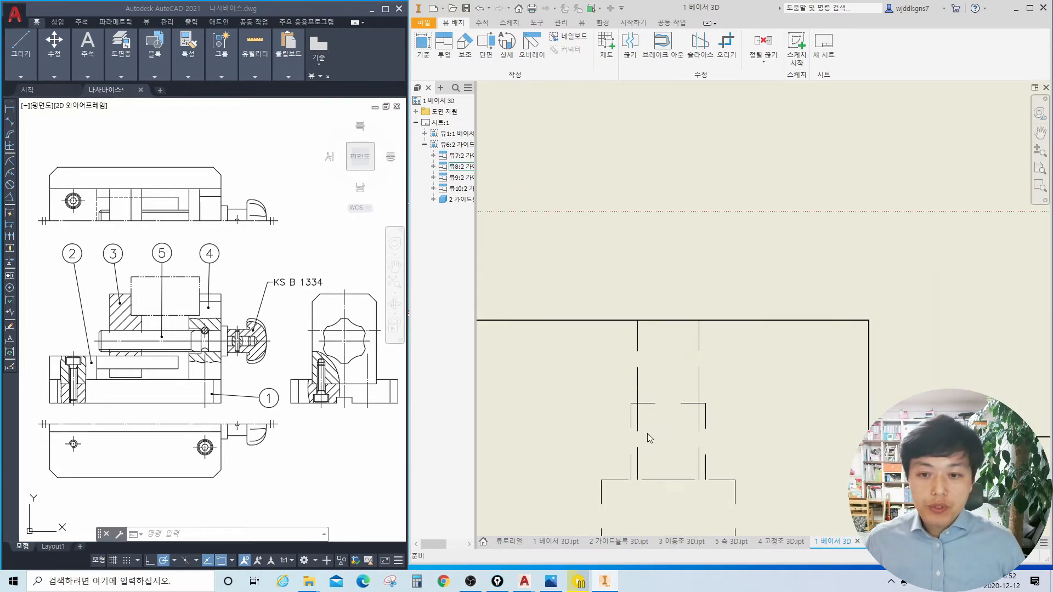
pyautogui.scroll(-3, 634, 424)
pyautogui.scroll(-3, 635, 424)
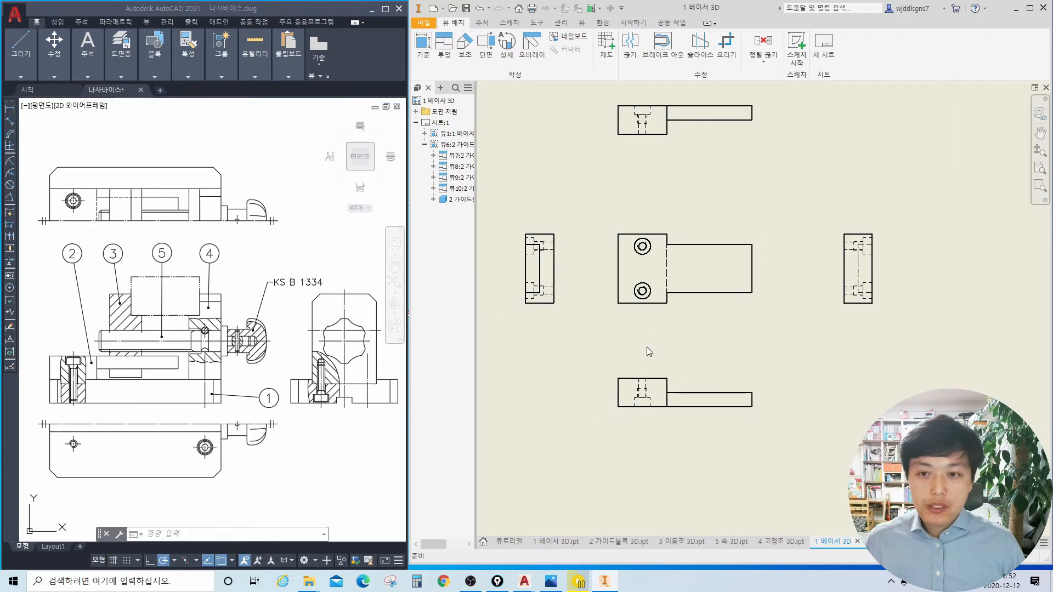
# Step: Turn off thread features in the display options of the guide block's top view
pyautogui.doubleClick(653, 232)
pyautogui.click(874, 190)
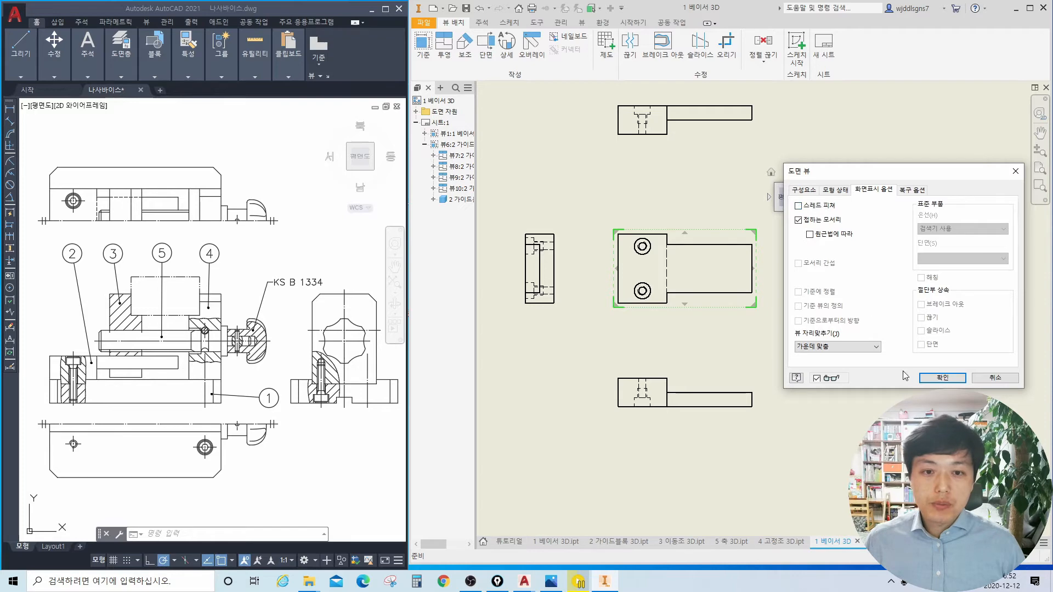
pyautogui.click(944, 377)
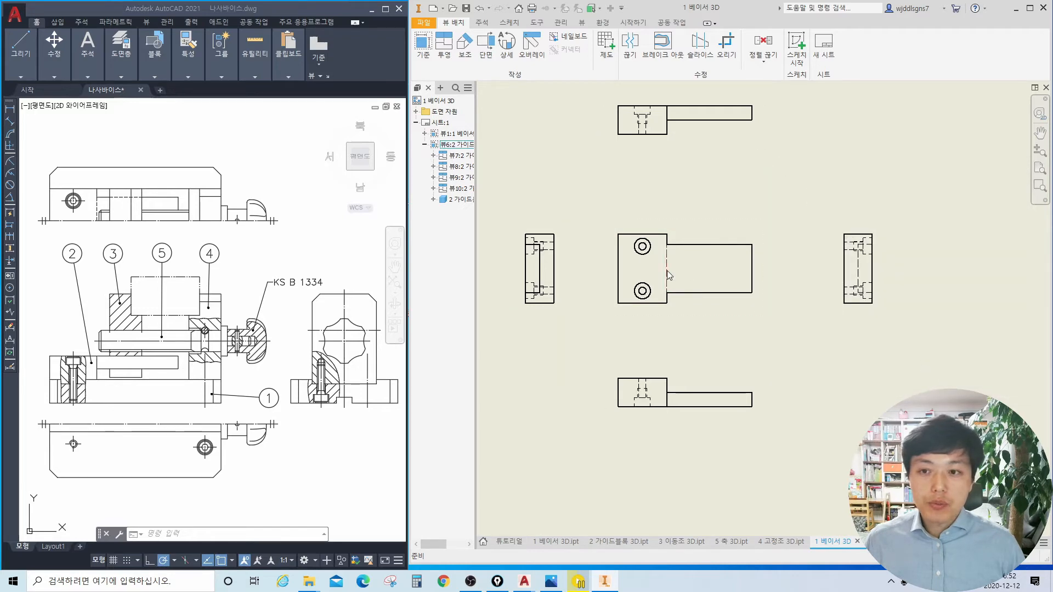
# Step: Select all five guide block views and move them off the sheet, above its upper edge beside the base views
pyautogui.scroll(2, 663, 270)
pyautogui.scroll(-6, 659, 272)
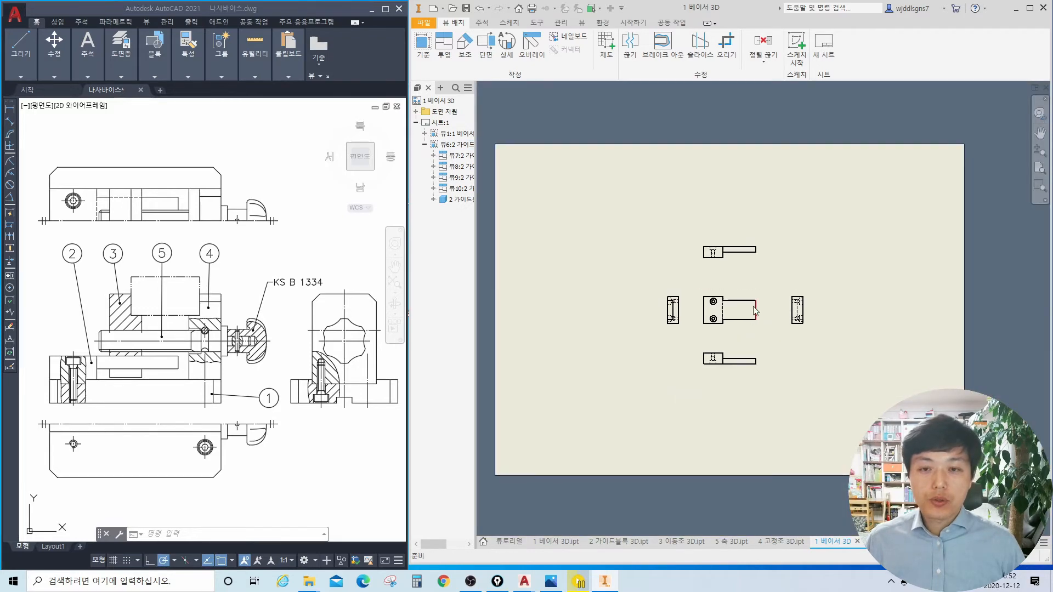
pyautogui.scroll(-2, 753, 309)
pyautogui.moveTo(822, 378); pyautogui.dragTo(603, 213)
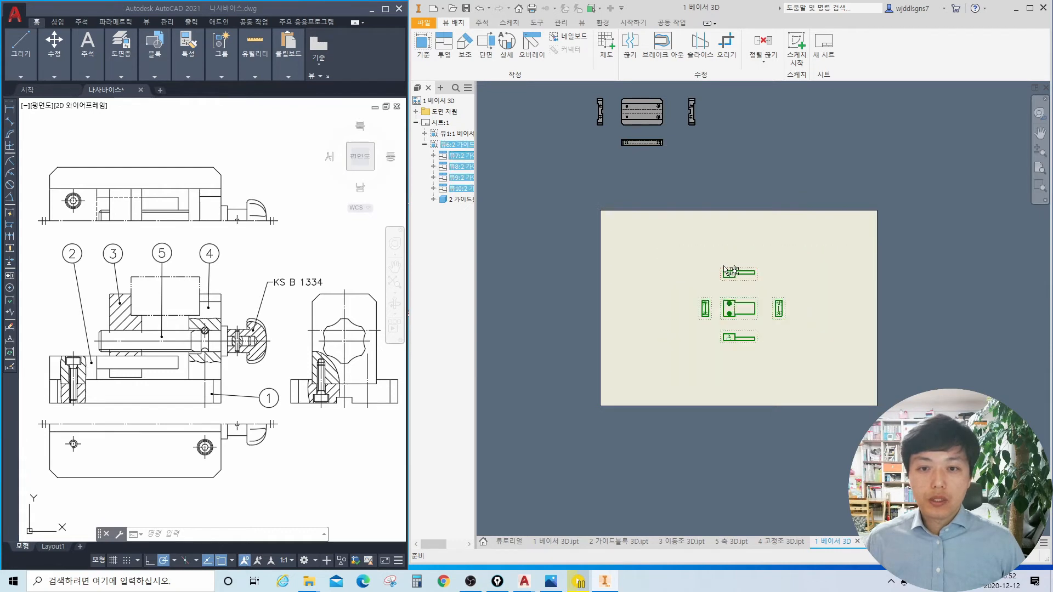
pyautogui.moveTo(734, 255); pyautogui.dragTo(788, 88)
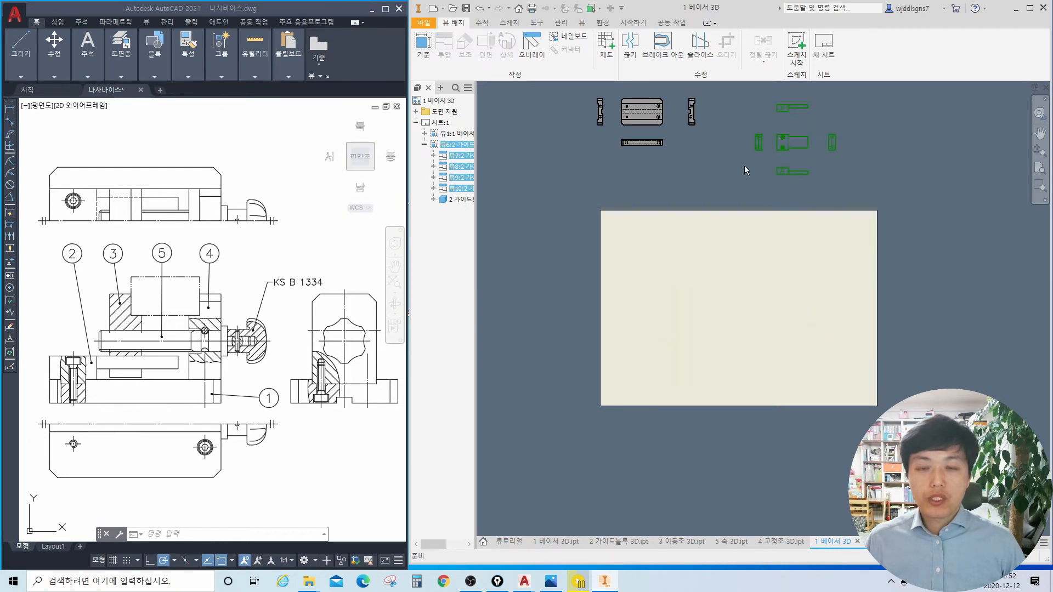
# Step: Start a base view of 3 이동조 3D.ipt and set its scale to 1:1
pyautogui.click(423, 46)
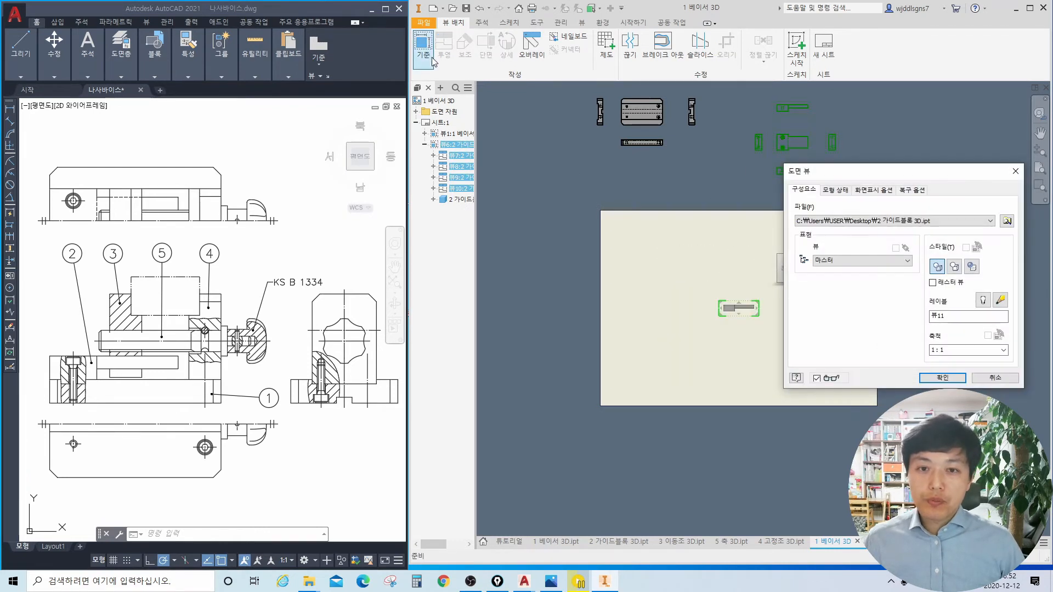
pyautogui.click(888, 222)
pyautogui.click(892, 245)
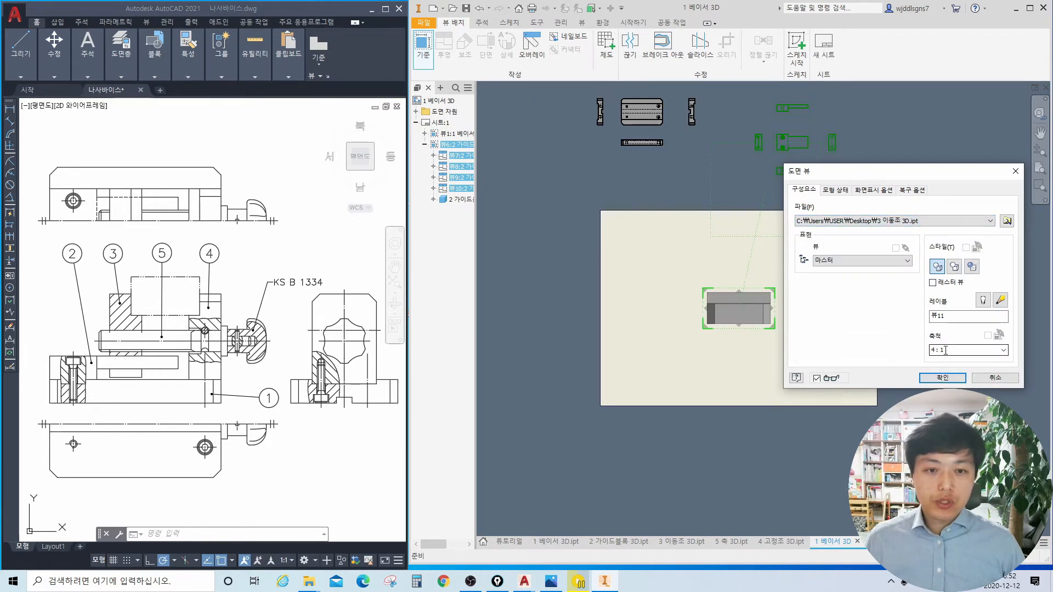
pyautogui.moveTo(950, 358); pyautogui.dragTo(952, 355)
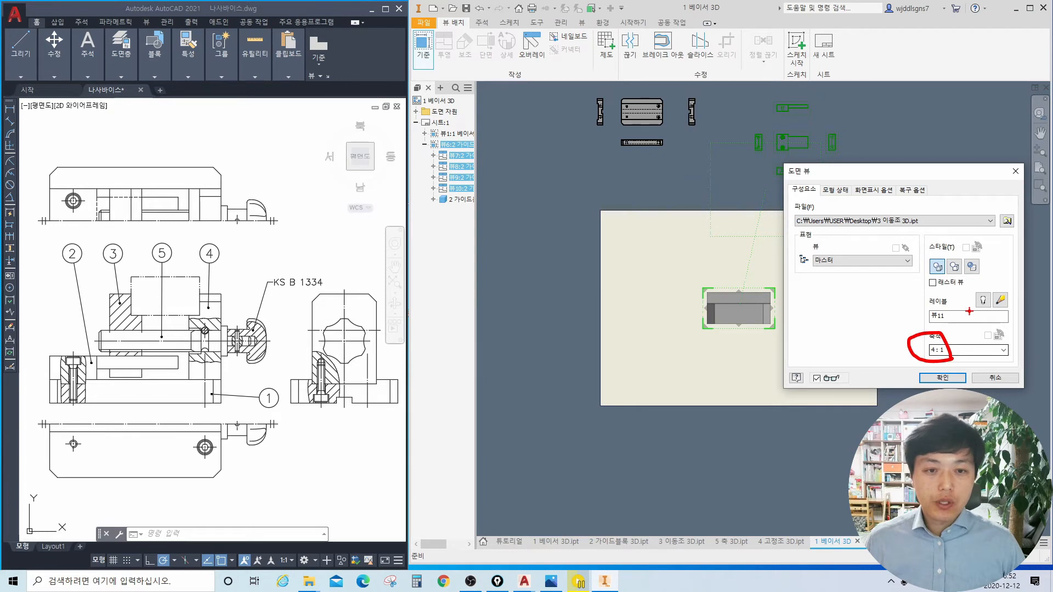
pyautogui.moveTo(969, 312); pyautogui.dragTo(946, 333)
pyautogui.moveTo(946, 319); pyautogui.dragTo(969, 353)
pyautogui.press('Escape')
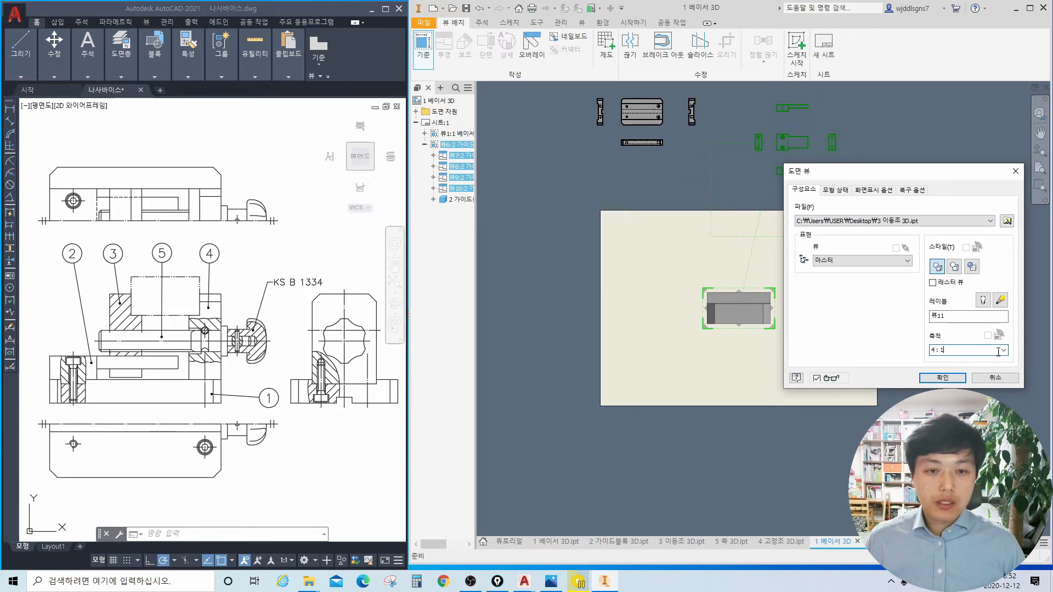
pyautogui.click(1003, 350)
pyautogui.click(962, 377)
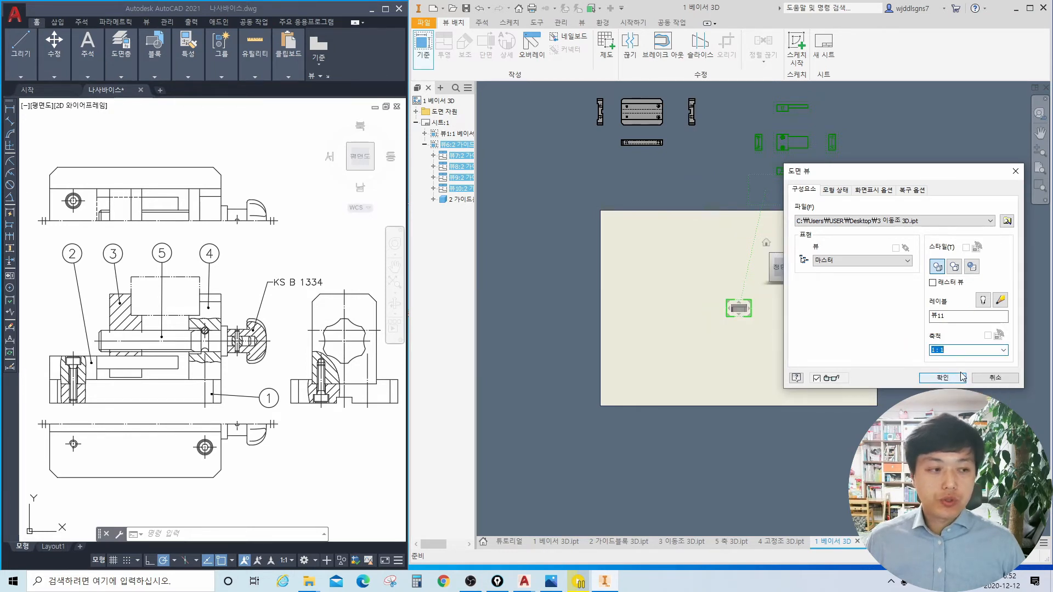
pyautogui.scroll(3, 739, 308)
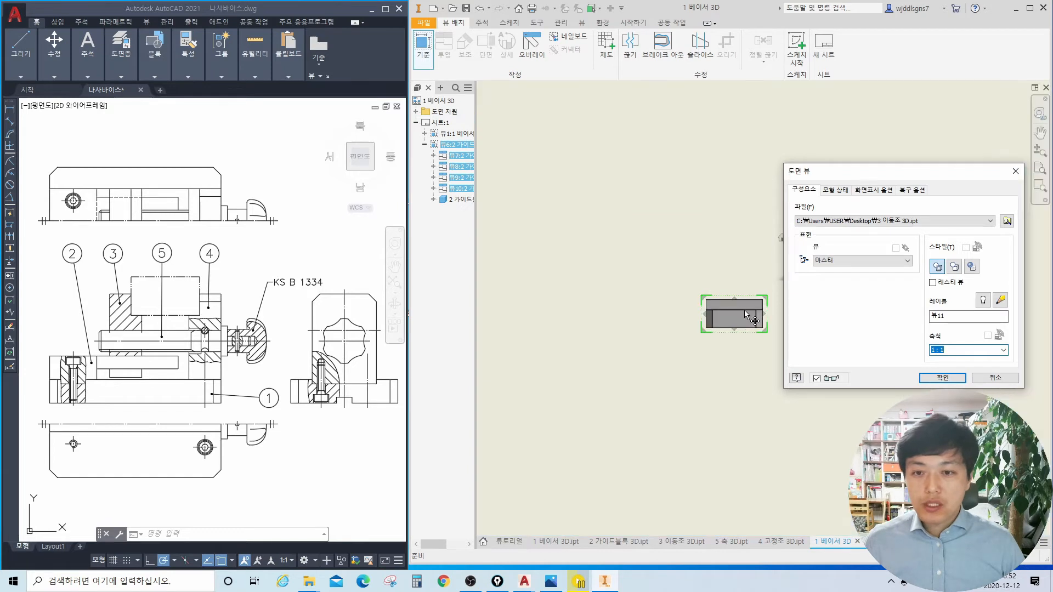
# Step: Reposition the moving jaw's base view on the sheet and orient it to the side view with the upright stepped profile
pyautogui.moveTo(745, 310); pyautogui.dragTo(636, 323)
pyautogui.click(688, 256)
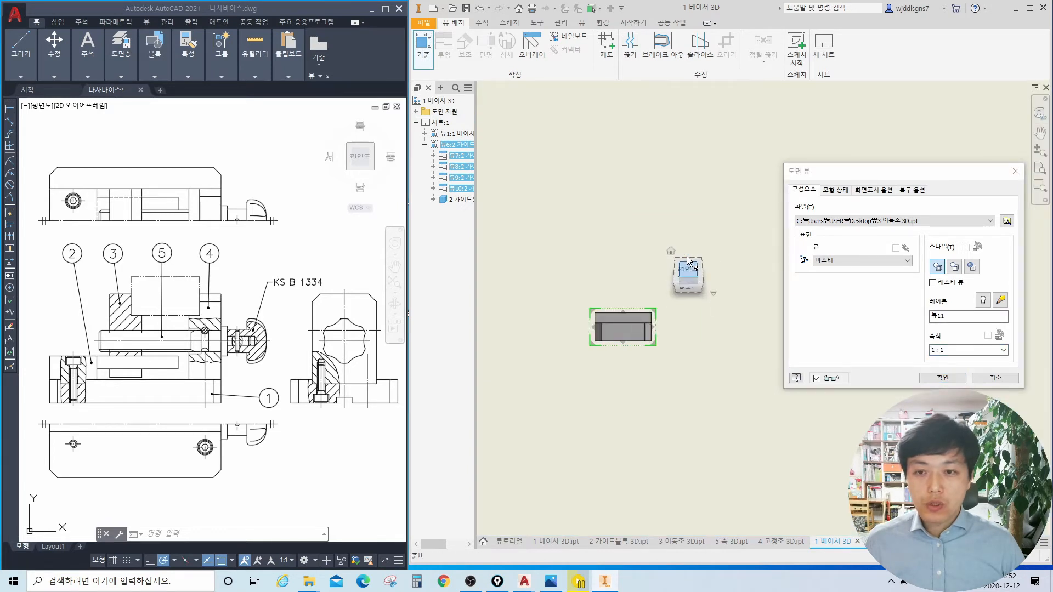
pyautogui.click(688, 256)
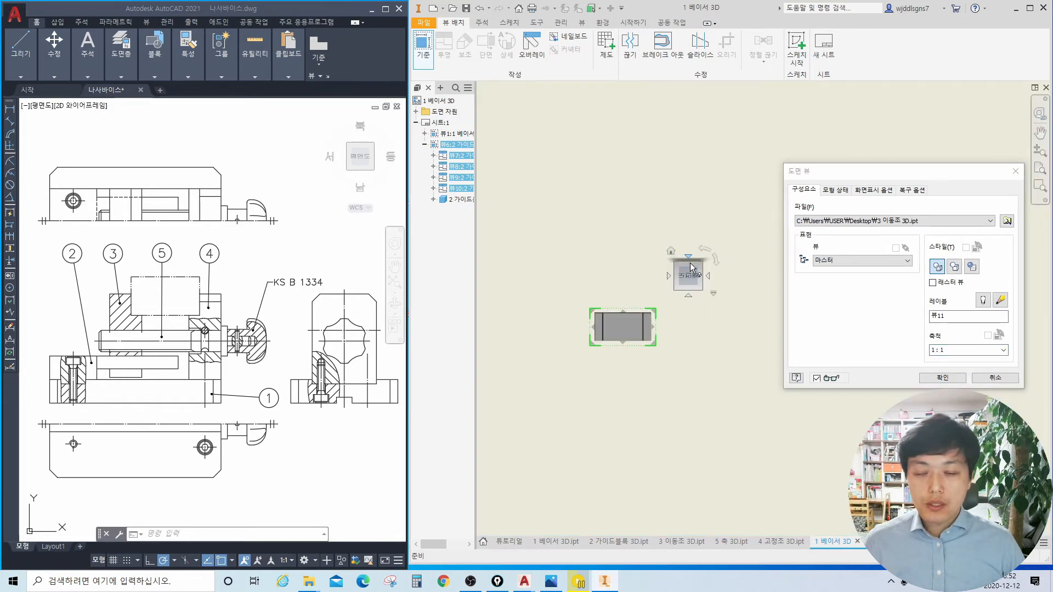
pyautogui.click(669, 275)
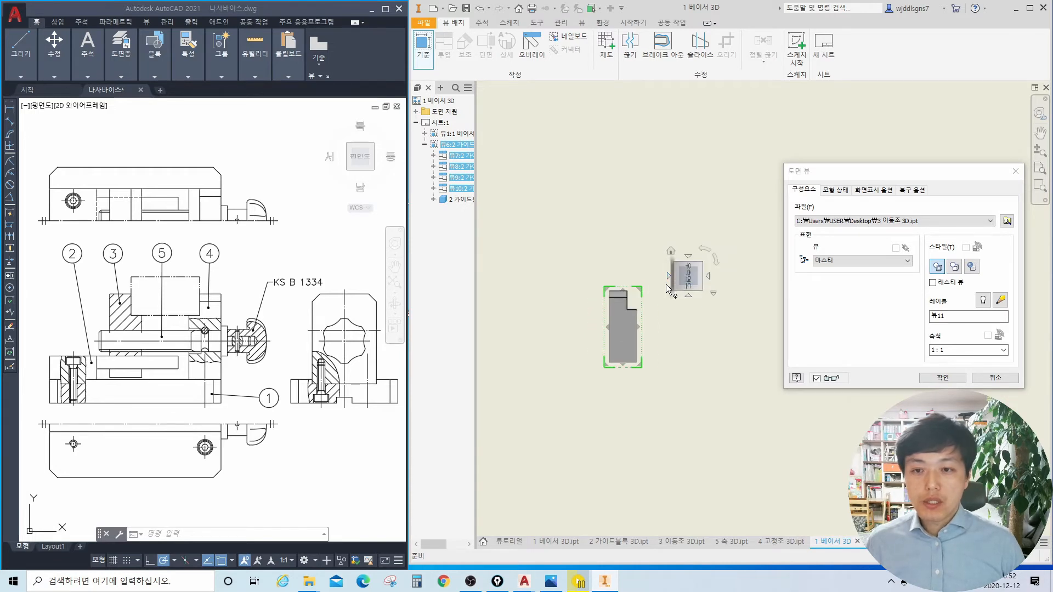
# Step: Place projected views above, below and on both sides of the moving jaw's base view, completing the view set
pyautogui.click(617, 211)
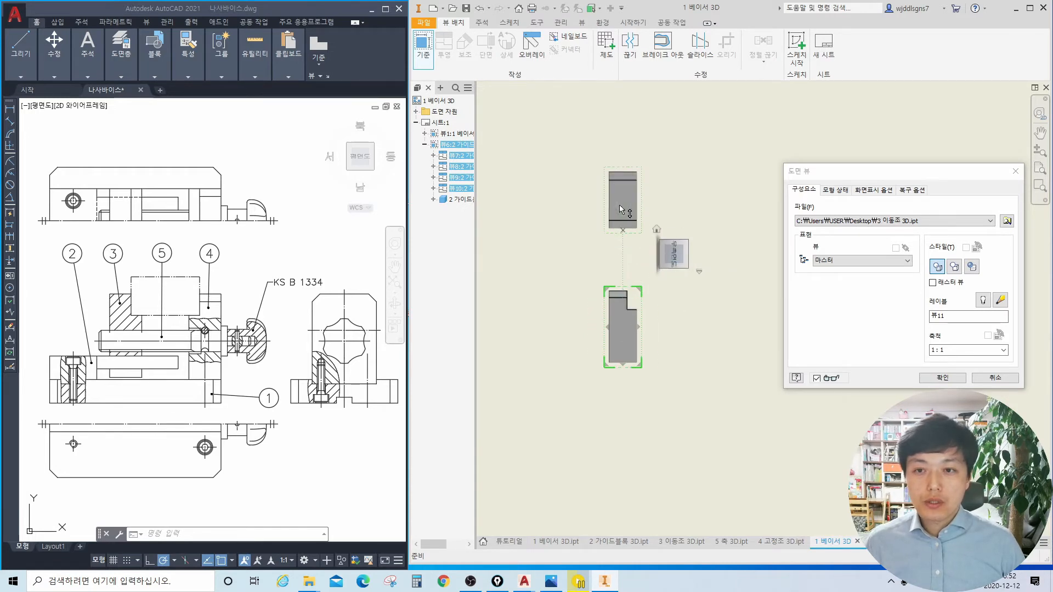
pyautogui.click(731, 328)
pyautogui.click(543, 318)
pyautogui.click(625, 443)
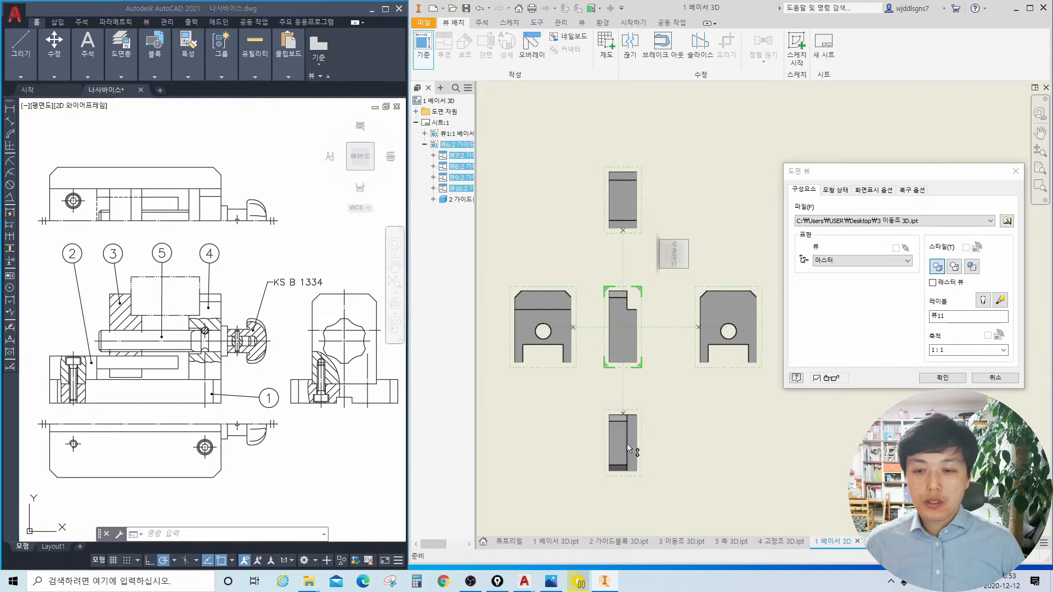
pyautogui.rightClick(635, 441)
pyautogui.click(694, 438)
# Step: Select all five moving jaw views and move them to the sheet's upper-left corner
pyautogui.scroll(-3, 680, 396)
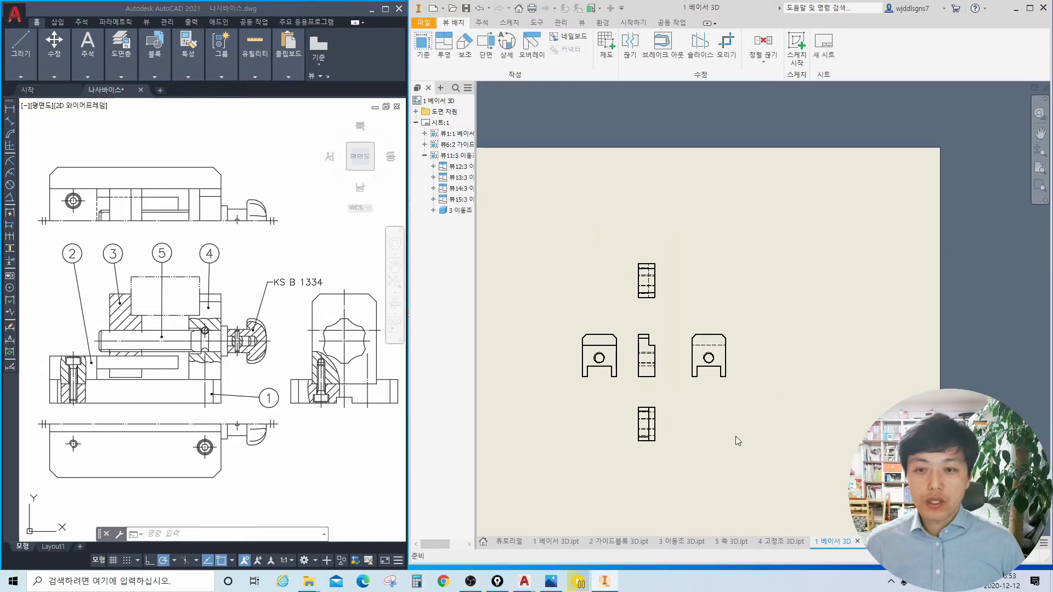
pyautogui.moveTo(787, 462); pyautogui.dragTo(555, 257)
pyautogui.moveTo(638, 278); pyautogui.dragTo(768, 349, button='middle')
pyautogui.moveTo(763, 329); pyautogui.dragTo(579, 177)
pyautogui.hotkey('ctrl', 'z')
pyautogui.moveTo(776, 400); pyautogui.dragTo(565, 212)
pyautogui.scroll(-3, 617, 214)
pyautogui.scroll(2, 616, 211)
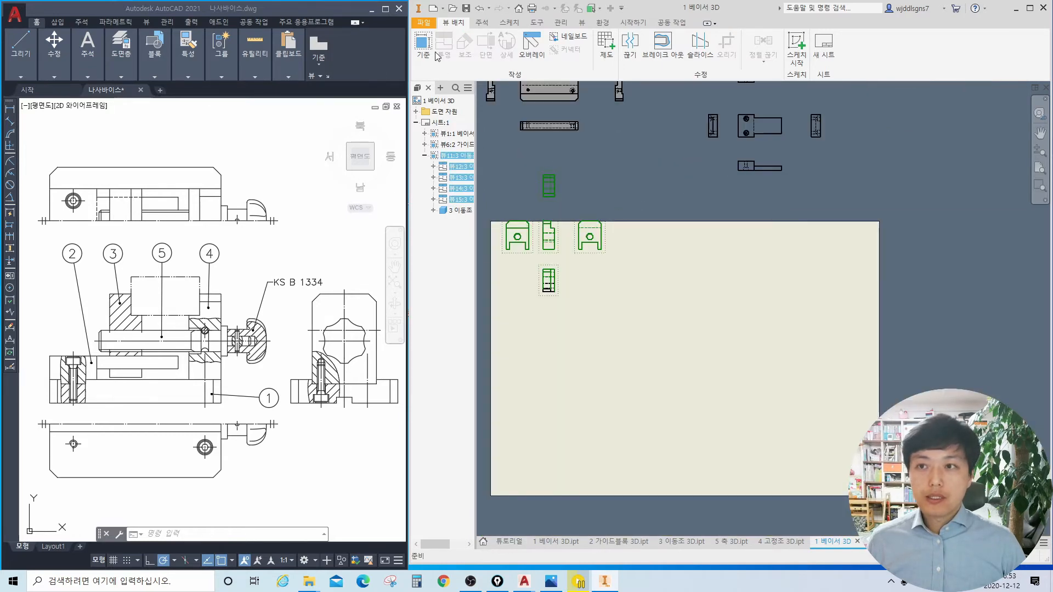
# Step: Start a base view of 4 고정조 3D.ipt and set its scale to 1:1
pyautogui.click(426, 53)
pyautogui.click(858, 220)
pyautogui.click(850, 257)
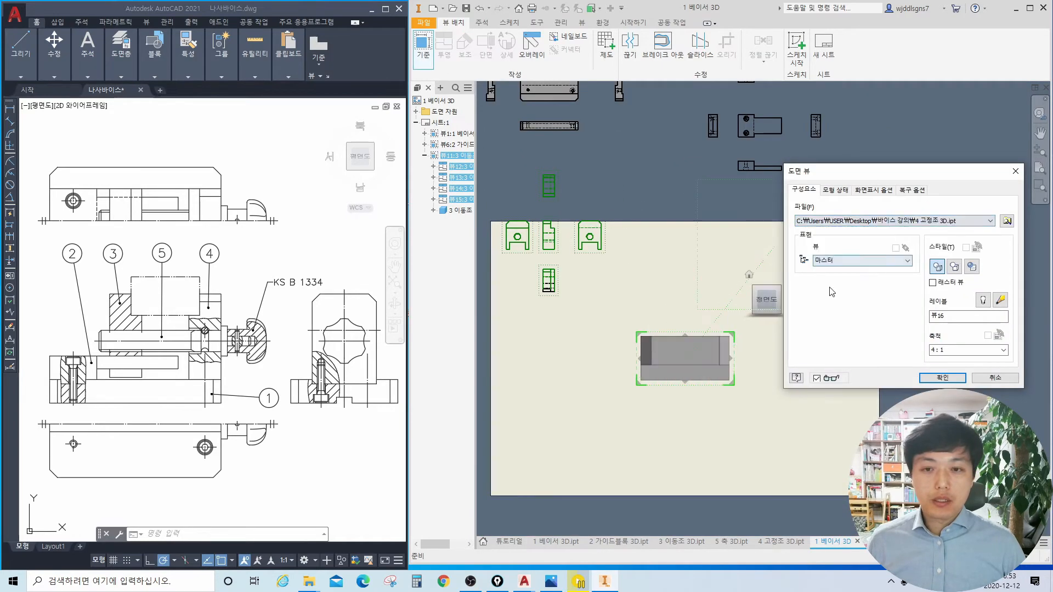
pyautogui.click(1003, 350)
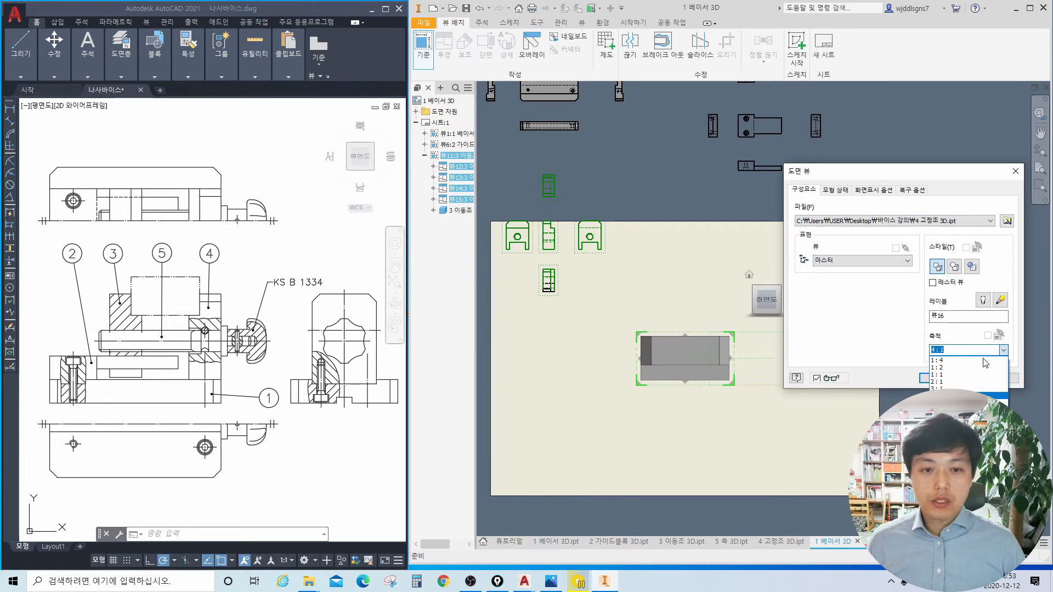
pyautogui.click(965, 374)
# Step: Orient the fixed jaw's base view to the side view with the upright stepped profile and create it
pyautogui.click(710, 316)
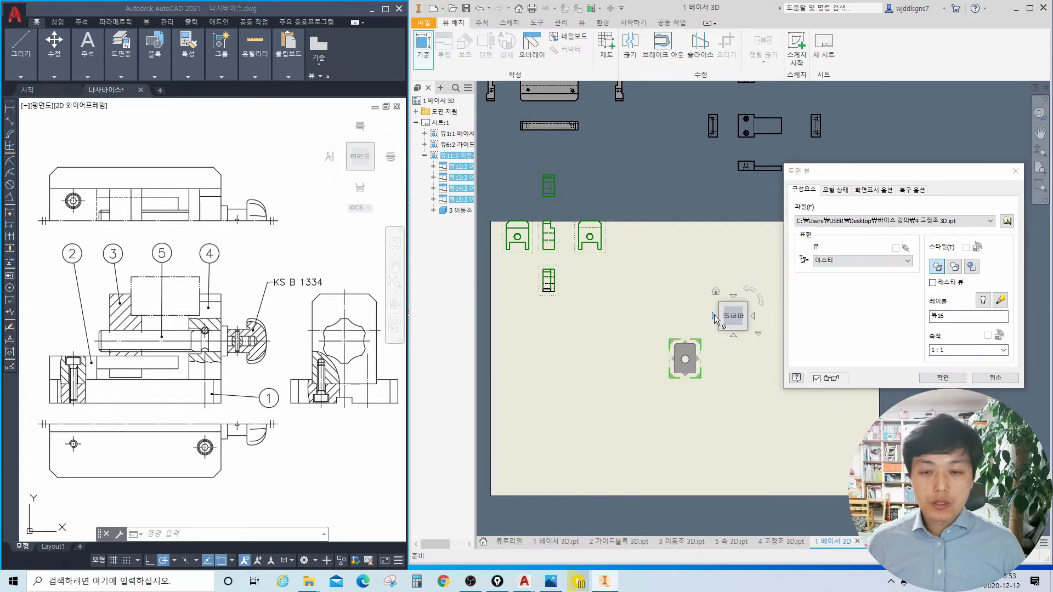
pyautogui.scroll(3, 690, 356)
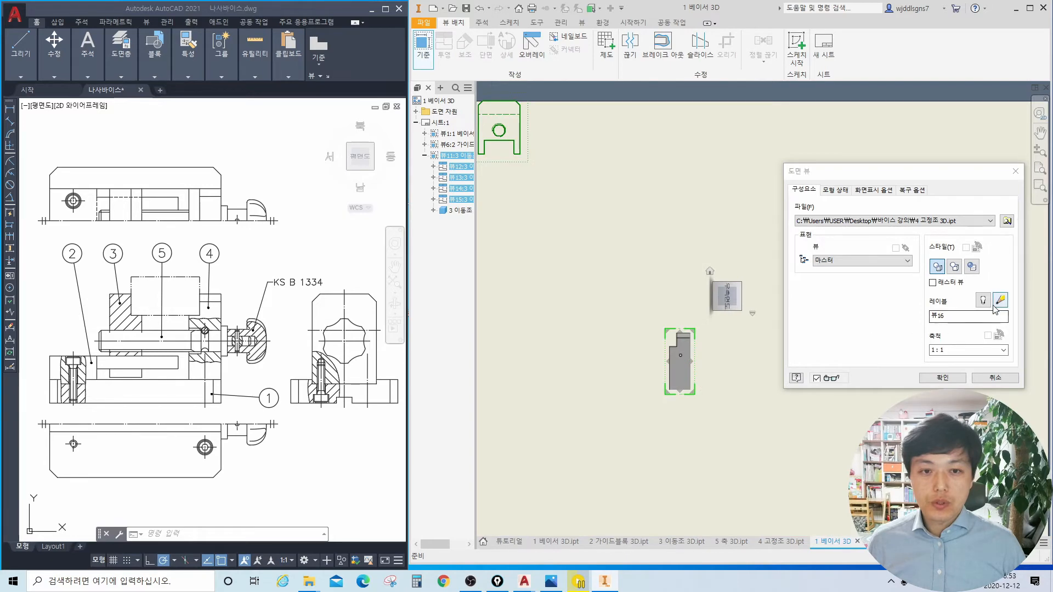
pyautogui.click(942, 378)
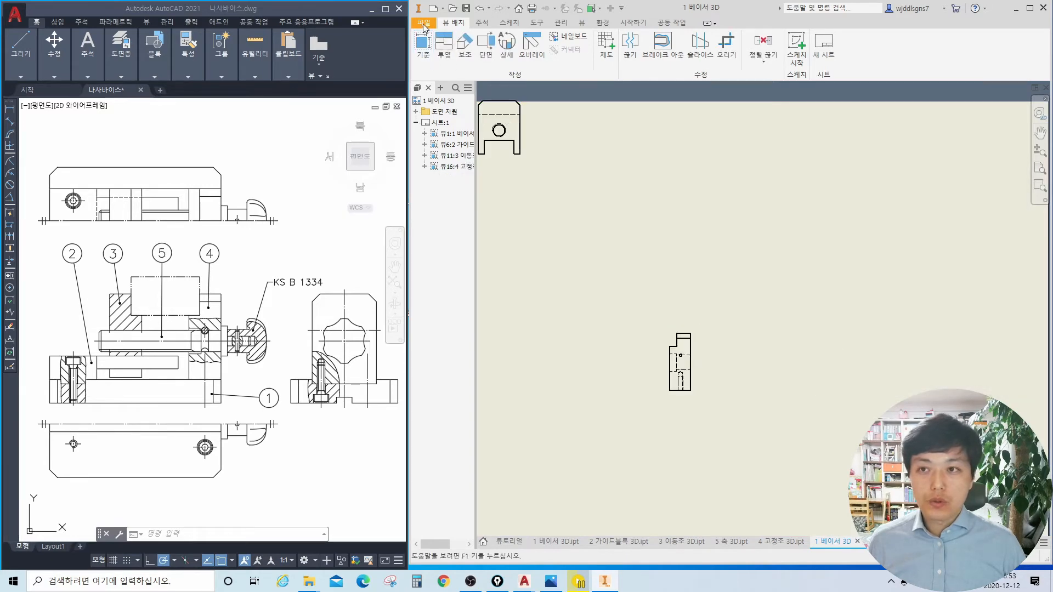
# Step: Place projected views on all four sides of the fixed jaw's base view and move the set up beside the moving jaw views
pyautogui.click(448, 46)
pyautogui.click(679, 351)
pyautogui.click(680, 261)
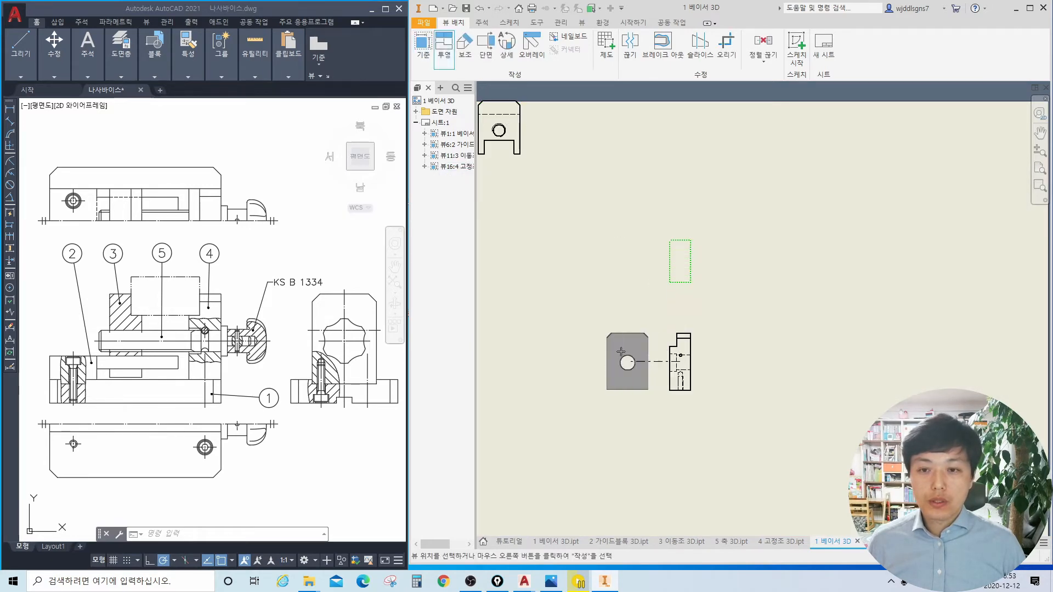
pyautogui.moveTo(758, 241); pyautogui.dragTo(760, 247)
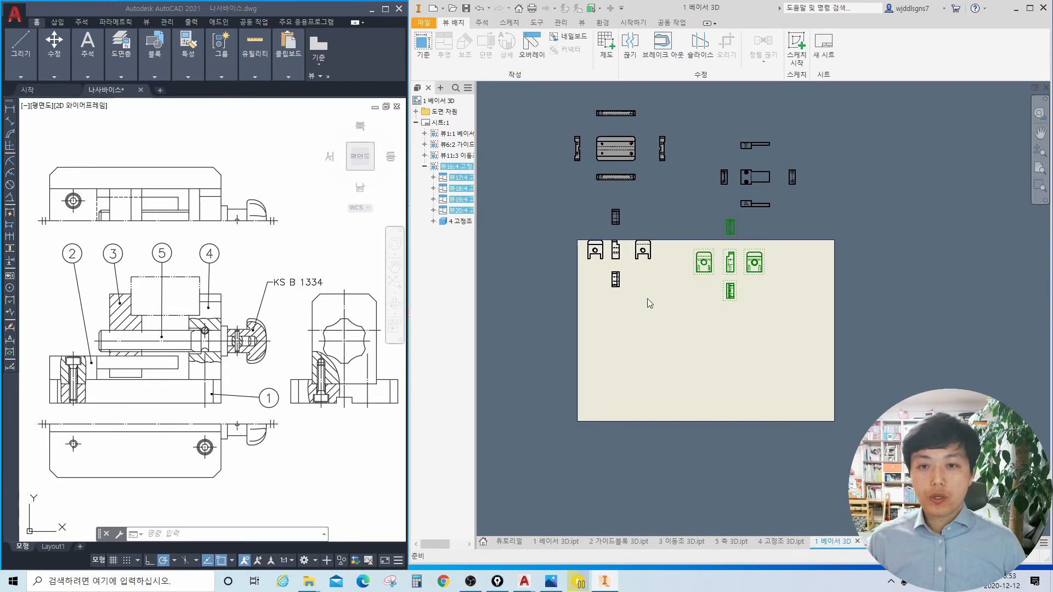
# Step: Start a base view of 5 축 3D.ipt at 1:1 scale
pyautogui.scroll(3, 631, 289)
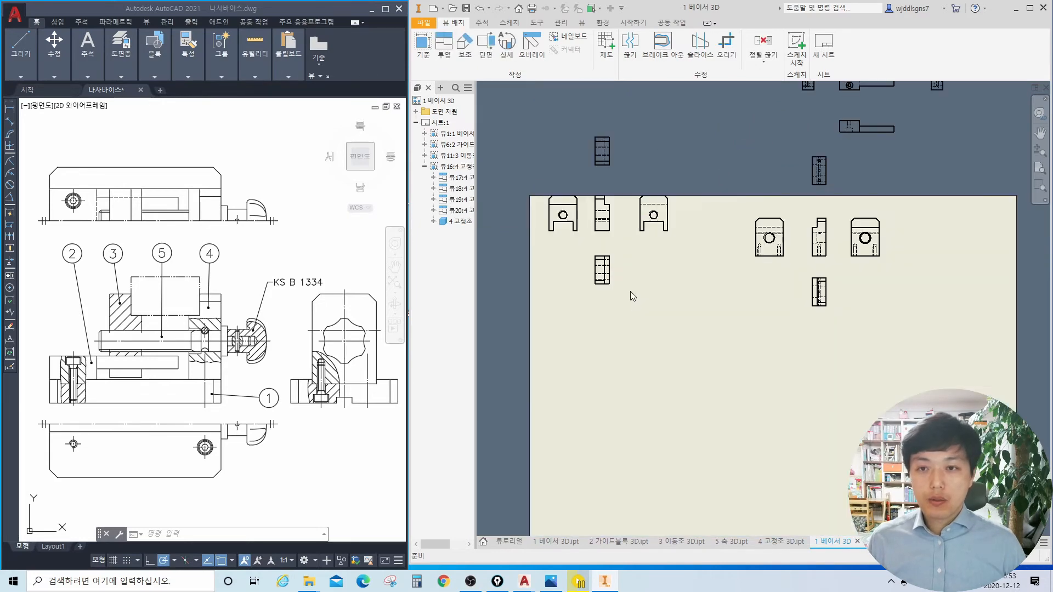
pyautogui.click(423, 43)
pyautogui.click(877, 221)
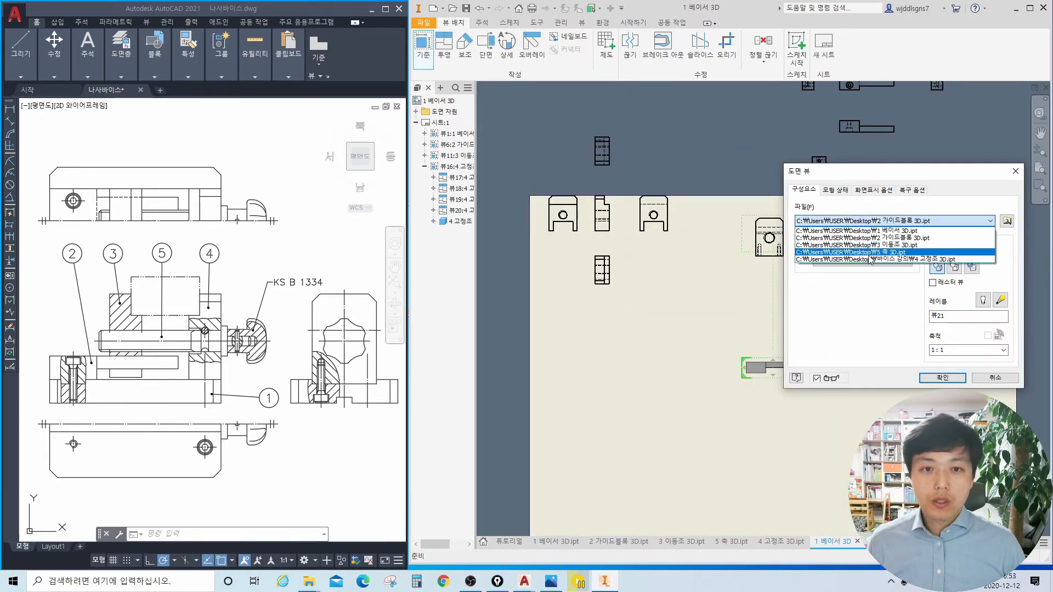
pyautogui.click(869, 251)
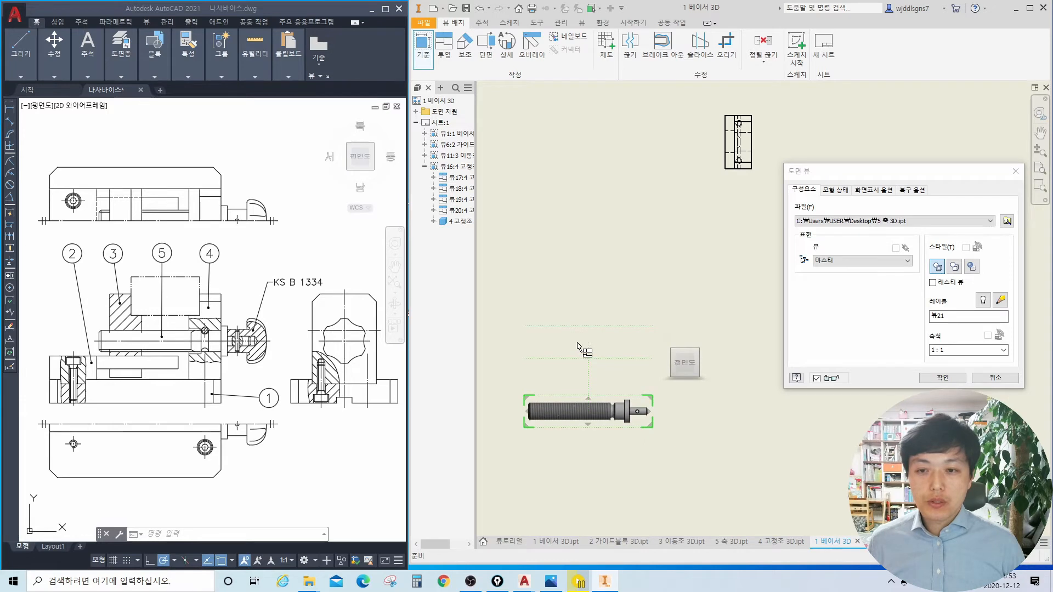
# Step: Place projected views above, below and on both sides of the shaft's base view, and create the view set
pyautogui.click(578, 347)
pyautogui.click(733, 412)
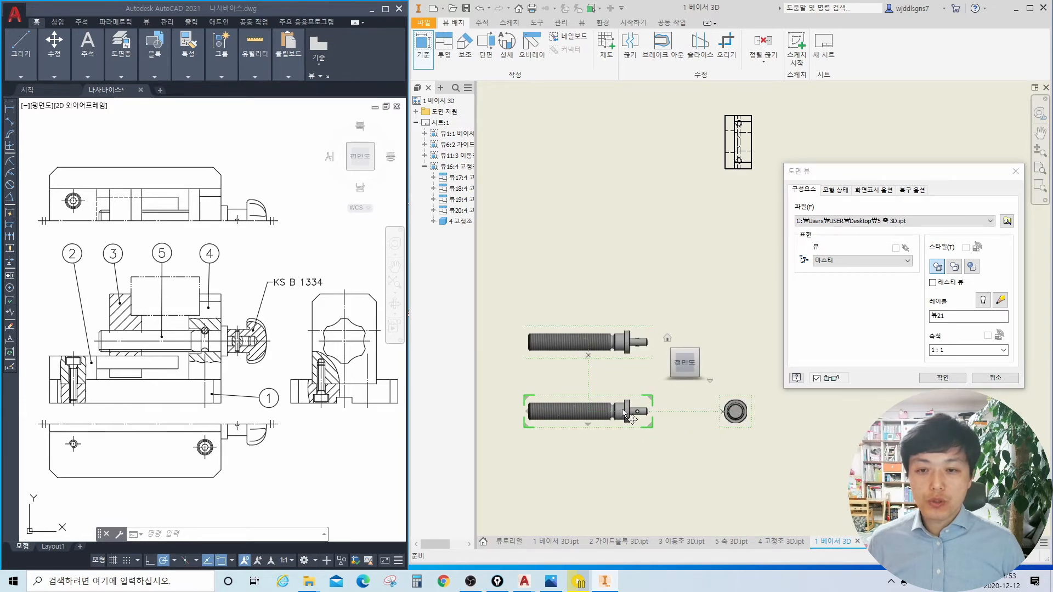
pyautogui.moveTo(621, 409); pyautogui.dragTo(689, 401)
pyautogui.click(541, 406)
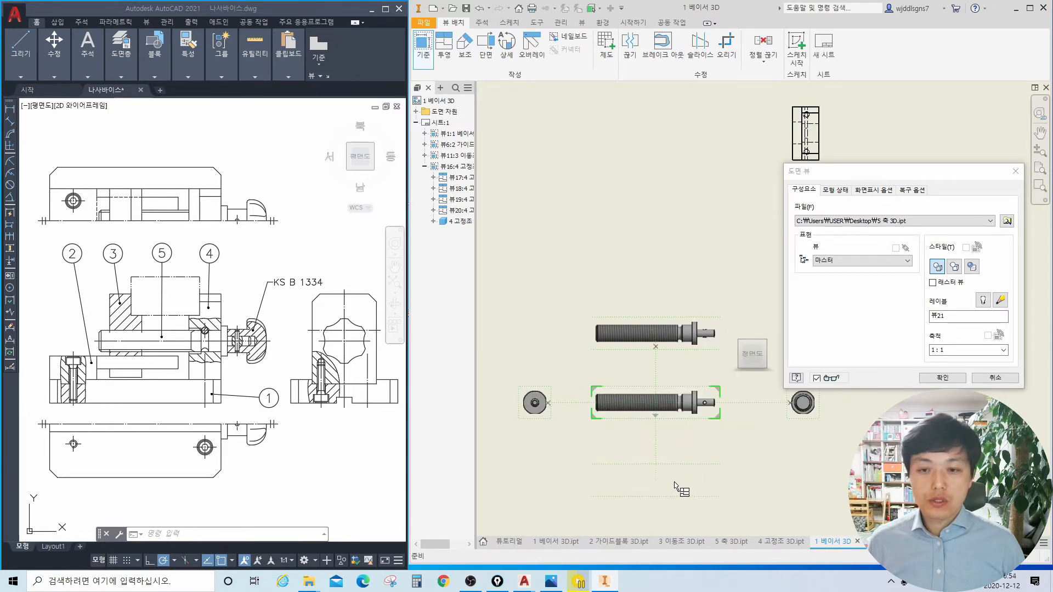
pyautogui.click(681, 490)
pyautogui.rightClick(640, 387)
pyautogui.click(658, 390)
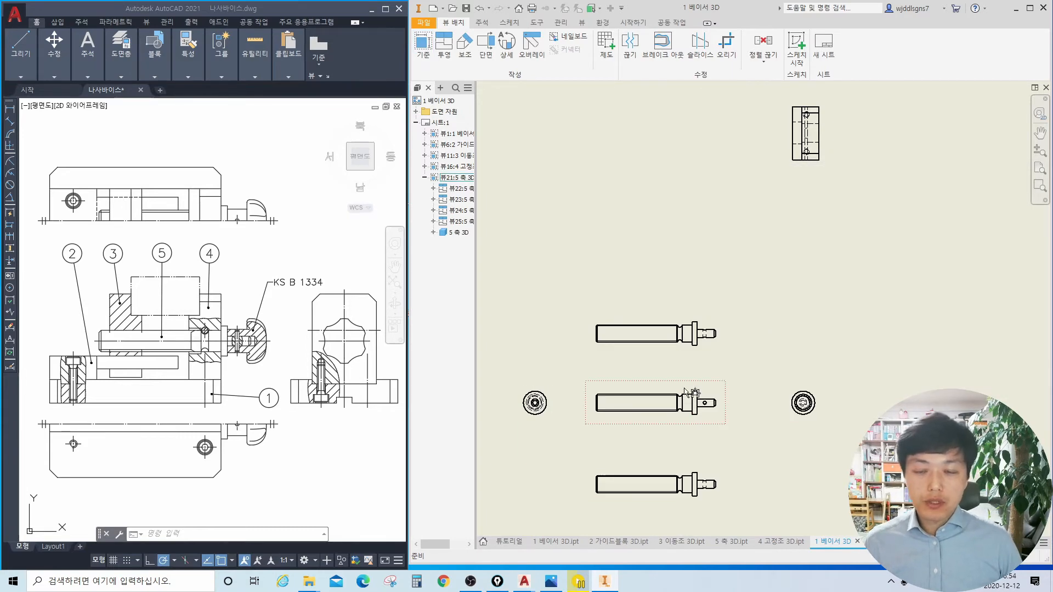
pyautogui.scroll(-3, 683, 407)
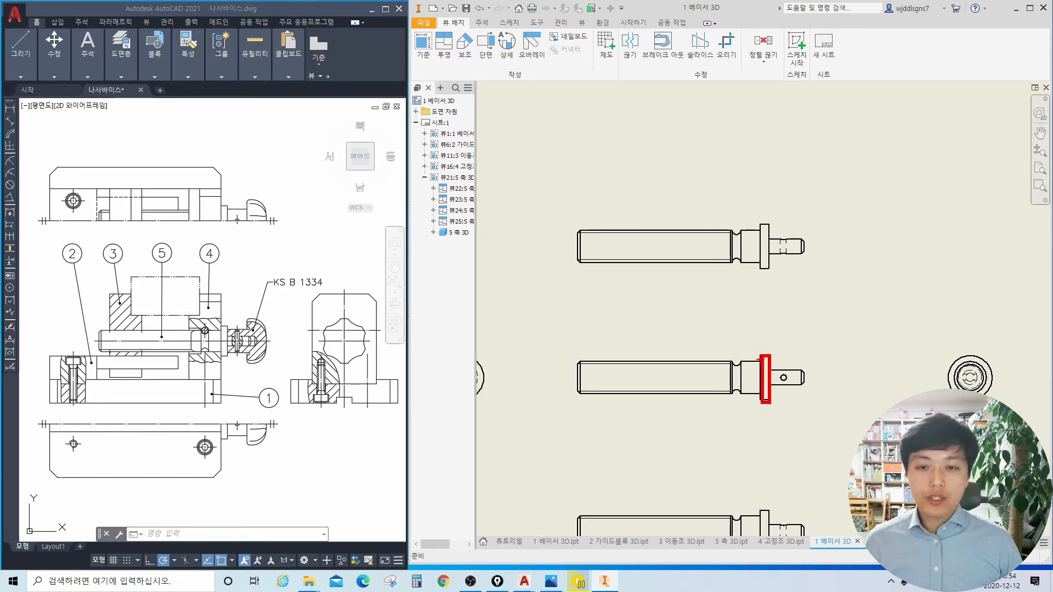
pyautogui.moveTo(758, 359)
pyautogui.mouseDown()
pyautogui.moveTo(589, 343)
pyautogui.moveTo(592, 329)
pyautogui.mouseUp()
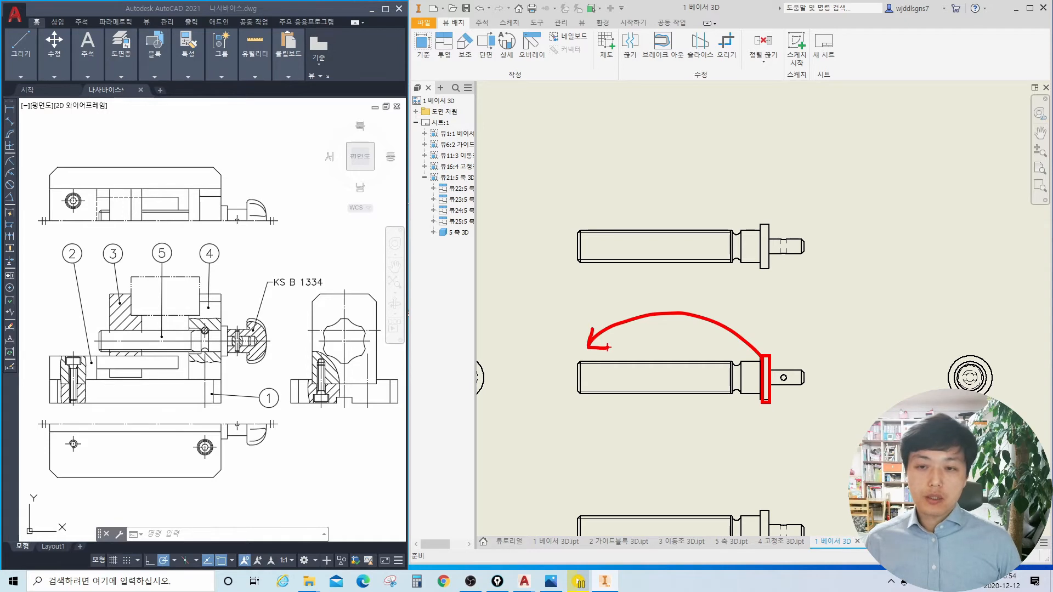
pyautogui.press('Escape')
pyautogui.scroll(3, 675, 347)
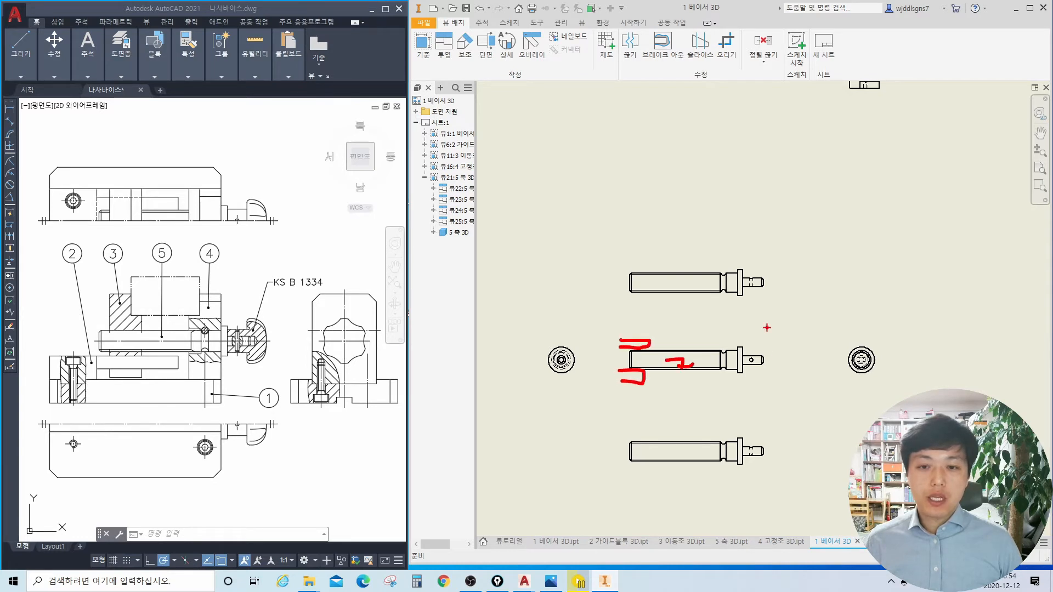
pyautogui.moveTo(775, 378); pyautogui.dragTo(766, 418)
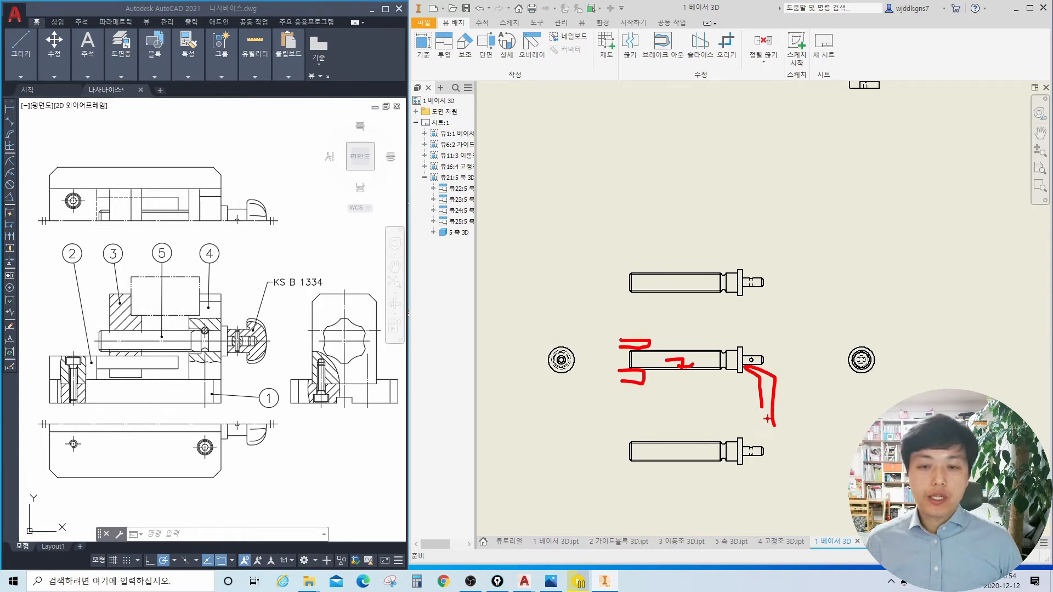
pyautogui.moveTo(717, 386); pyautogui.dragTo(735, 389)
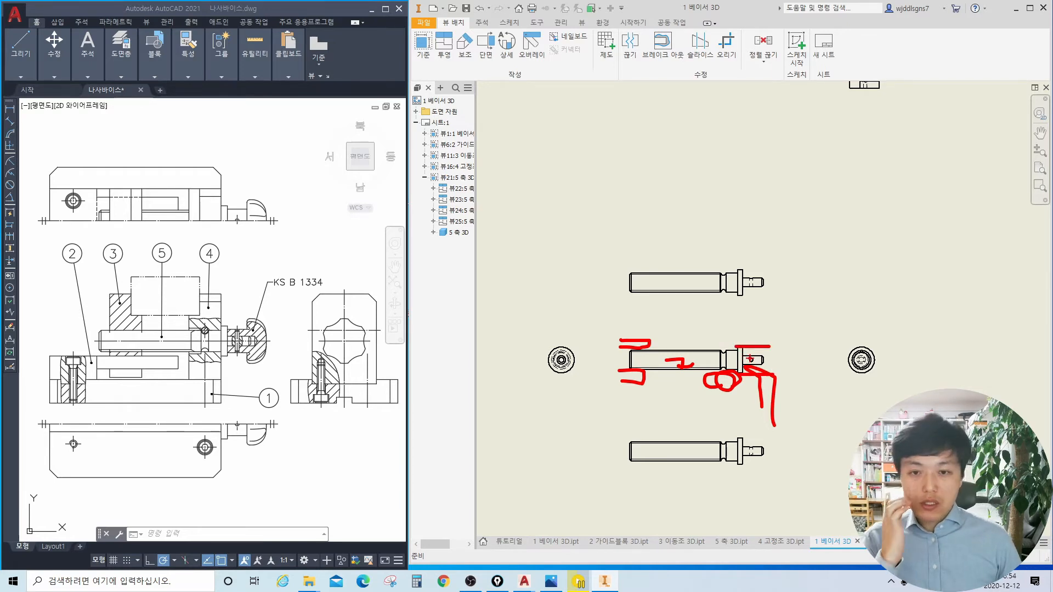
pyautogui.moveTo(647, 332); pyautogui.dragTo(751, 360)
pyautogui.press('Escape')
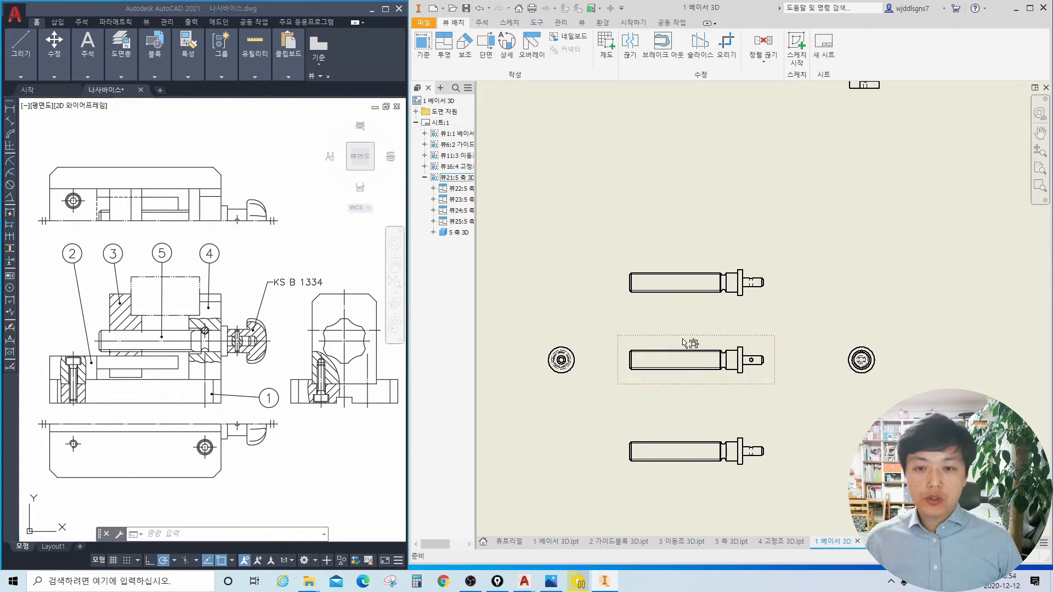
# Step: Rotate the shaft's base view 180° so its threaded end points right, and accept the update of its dependent views
pyautogui.doubleClick(683, 343)
pyautogui.moveTo(740, 313); pyautogui.dragTo(640, 328, button='middle')
pyautogui.click(718, 300)
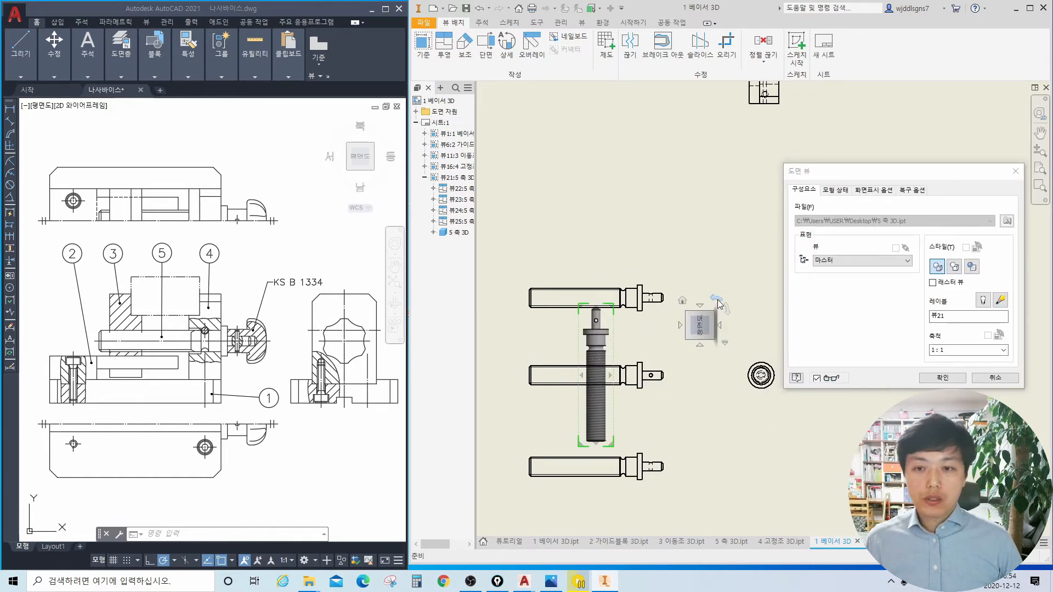
pyautogui.click(719, 303)
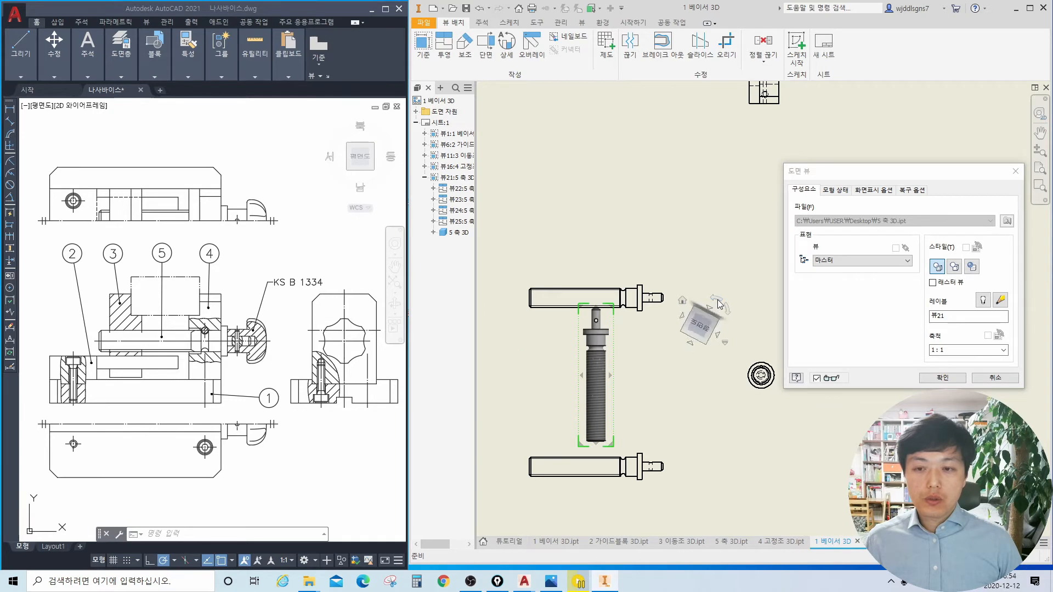
pyautogui.click(951, 378)
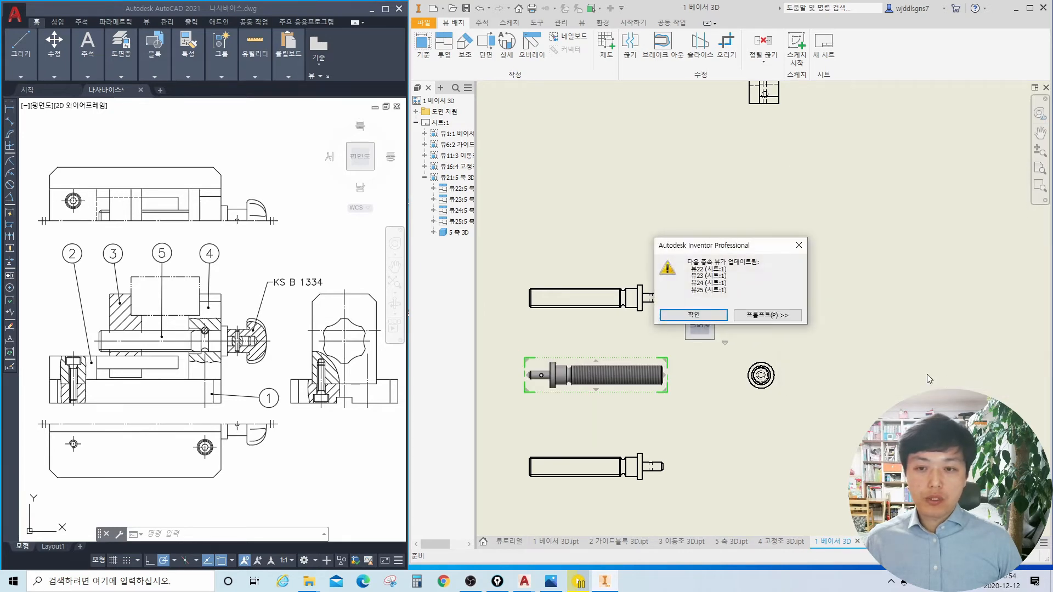
pyautogui.click(698, 317)
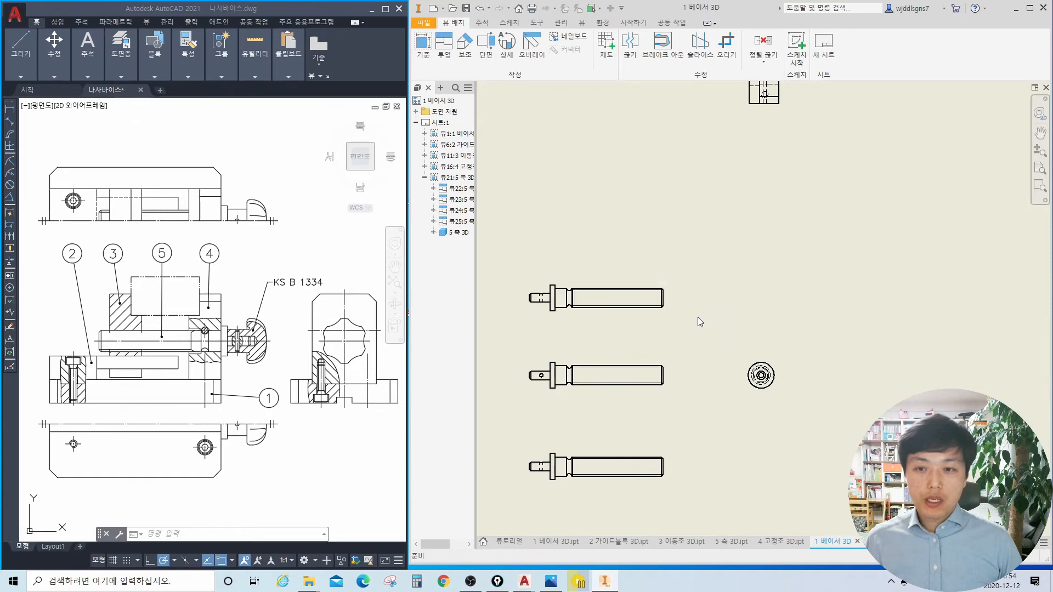
# Step: Select all five shaft views and move them to the sheet's left half, below the moving jaw views
pyautogui.scroll(-2, 650, 316)
pyautogui.scroll(5, 595, 352)
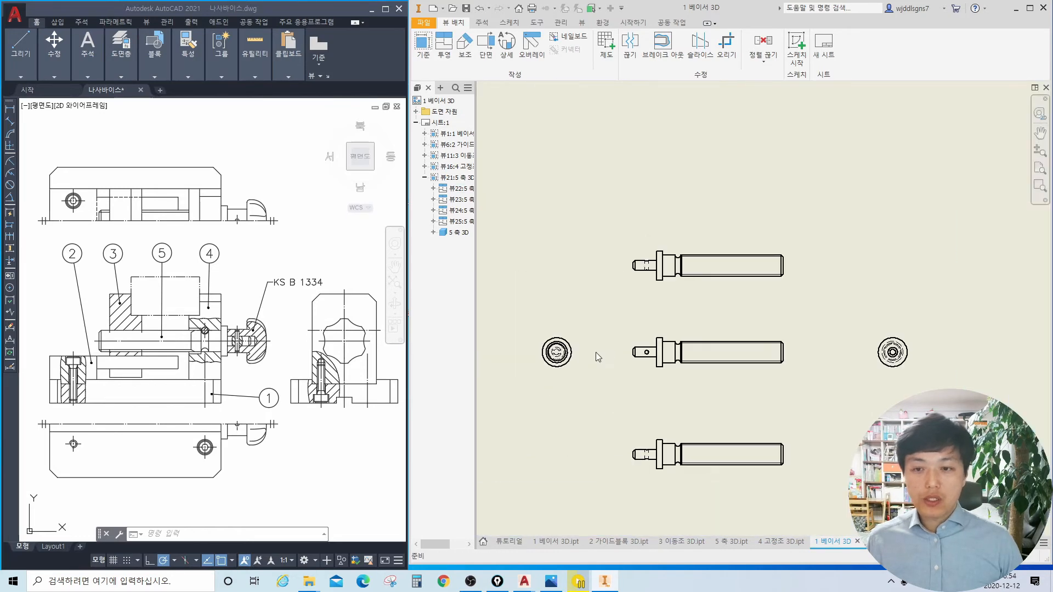
pyautogui.scroll(-5, 598, 350)
pyautogui.moveTo(899, 461); pyautogui.dragTo(569, 300)
pyautogui.moveTo(670, 356); pyautogui.dragTo(581, 295)
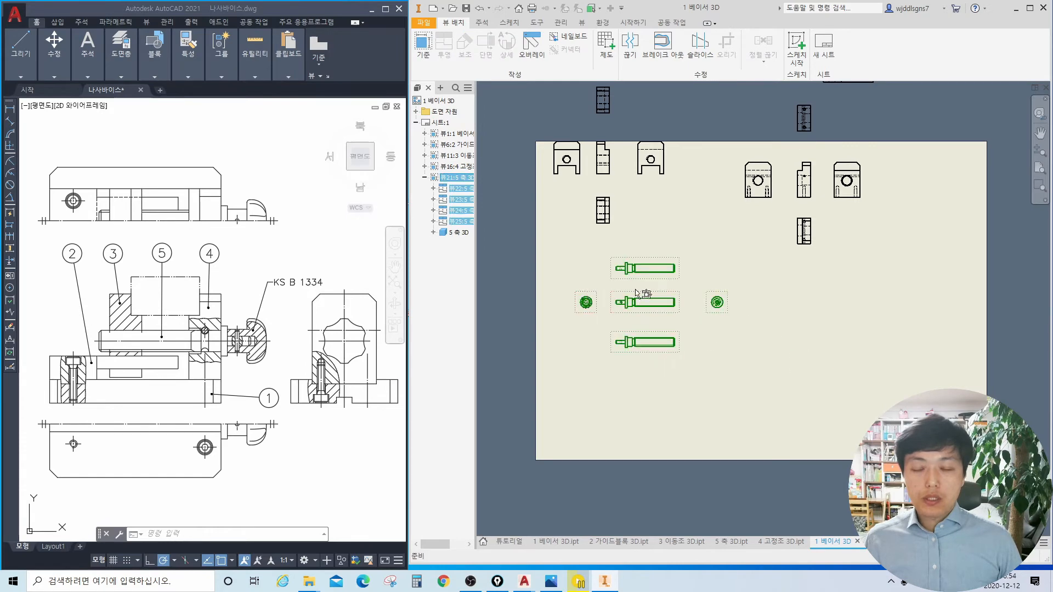
pyautogui.scroll(-2, 717, 372)
pyautogui.click(677, 276)
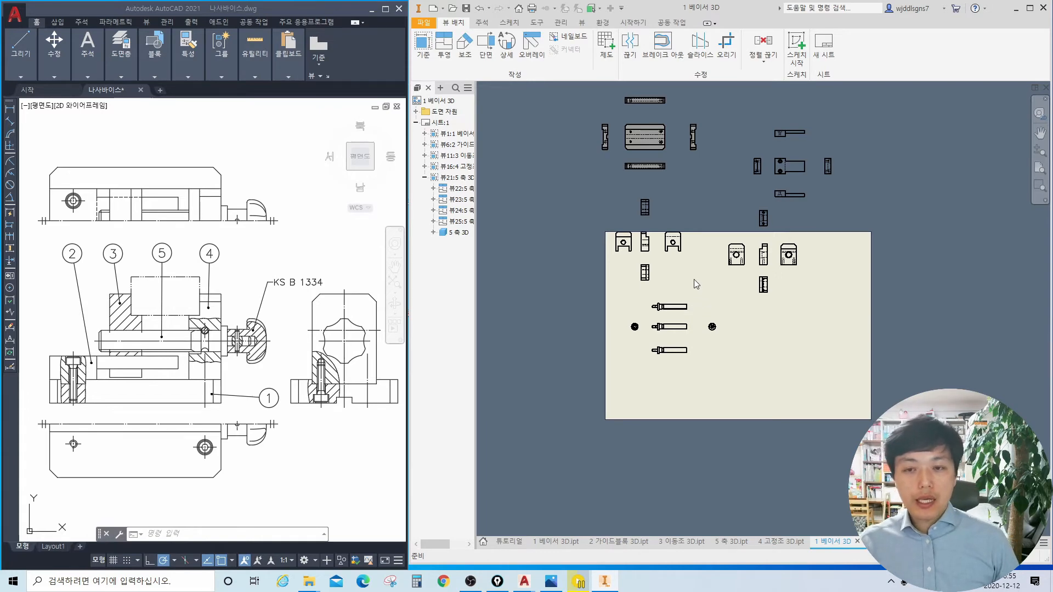
pyautogui.scroll(2, 657, 231)
pyautogui.scroll(8, 636, 192)
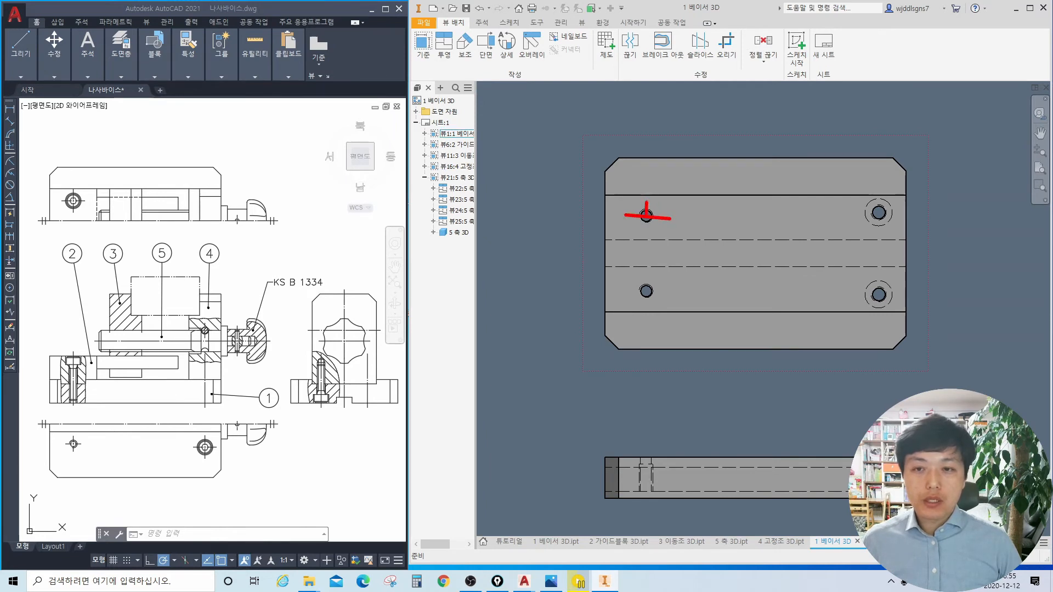
pyautogui.moveTo(632, 294); pyautogui.dragTo(657, 293)
pyautogui.moveTo(645, 280); pyautogui.dragTo(646, 308)
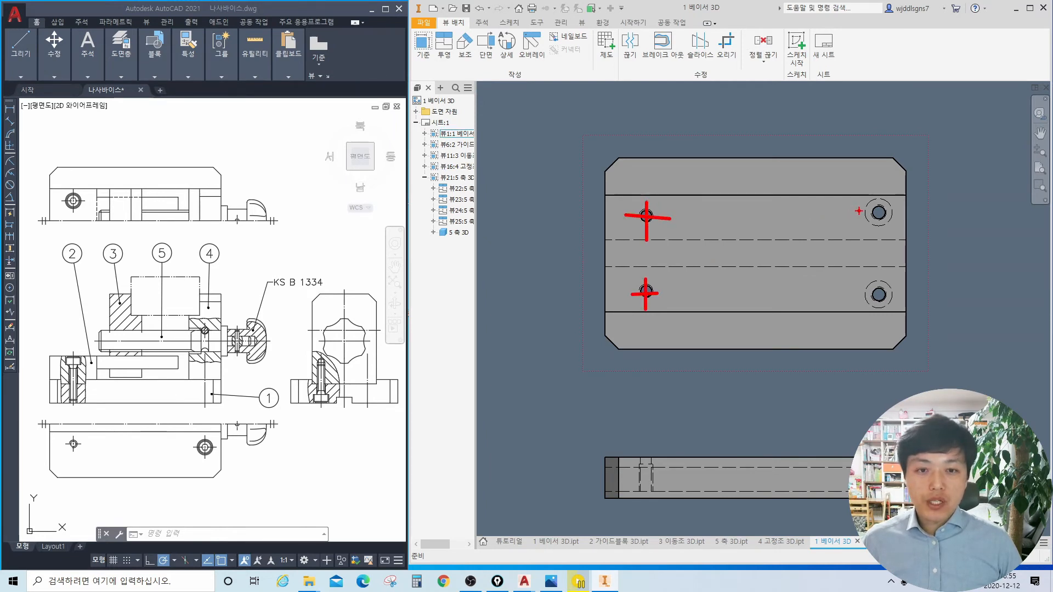
pyautogui.moveTo(857, 297); pyautogui.dragTo(891, 296)
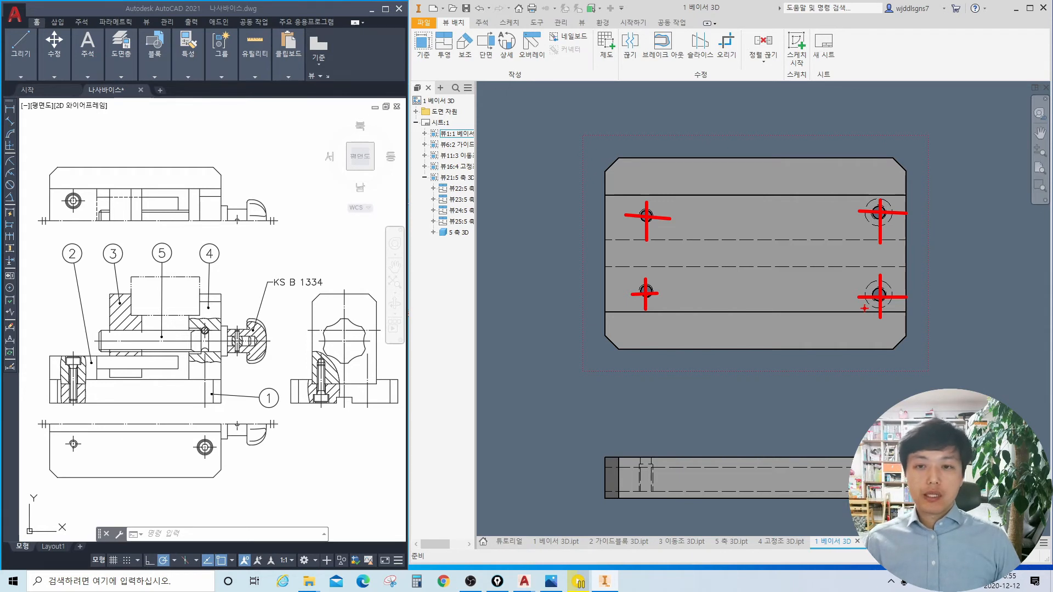
pyautogui.press('Escape')
pyautogui.scroll(-5, 860, 308)
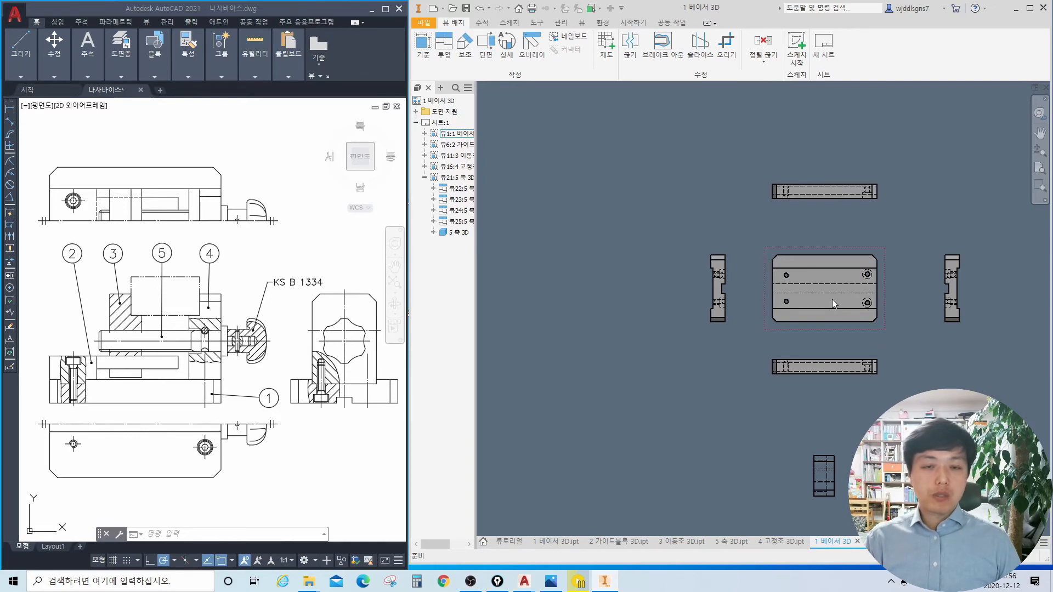
pyautogui.scroll(-4, 804, 311)
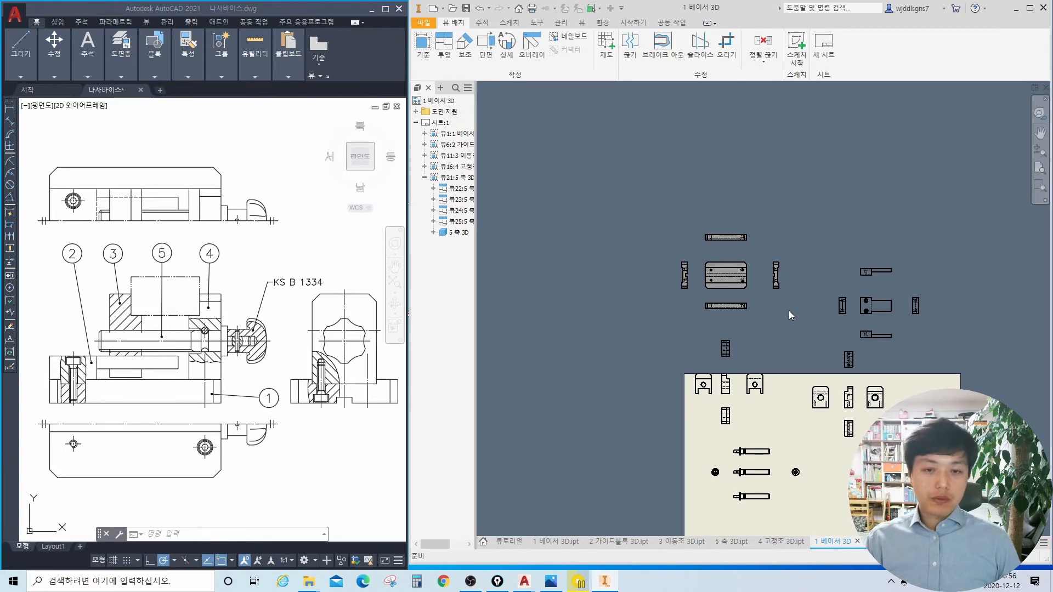
# Step: Add center marks to the two small tapped holes in the base plate's main view
pyautogui.scroll(6, 725, 281)
pyautogui.click(483, 23)
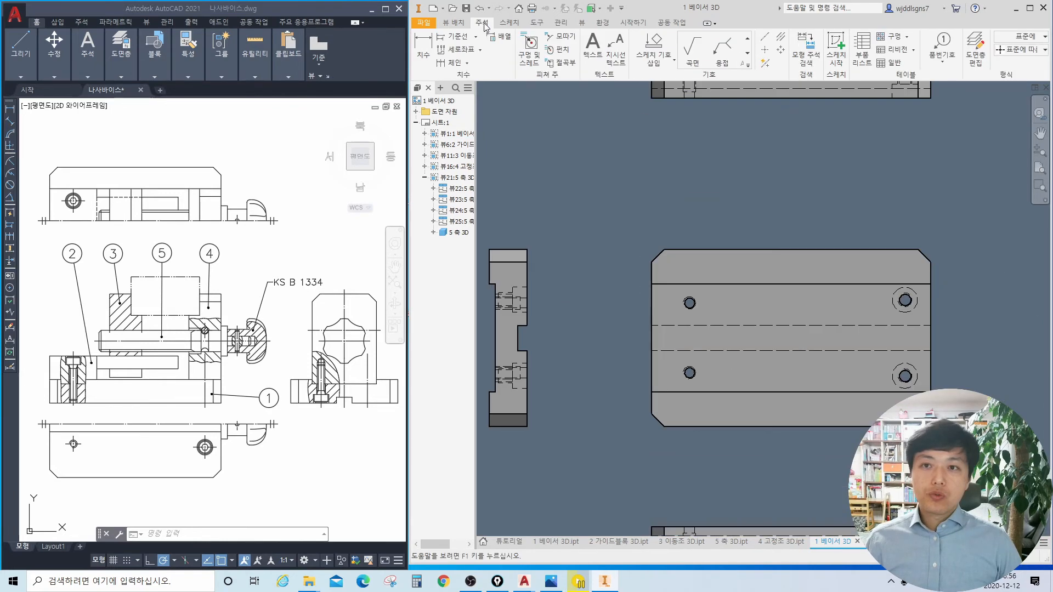
pyautogui.keyDown('ctrl'); pyautogui.moveTo(467, 12); pyautogui.dragTo(513, 44); pyautogui.keyUp('ctrl')
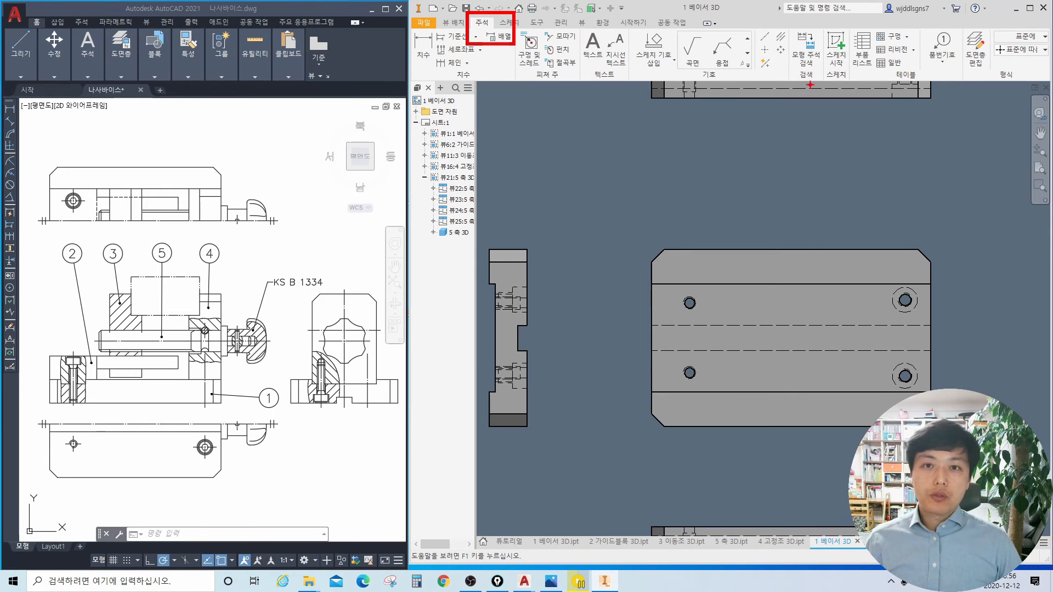
pyautogui.keyDown('ctrl'); pyautogui.keyDown('shift'); pyautogui.moveTo(802, 96); pyautogui.dragTo(766, 52); pyautogui.keyUp('shift'); pyautogui.keyUp('ctrl')
pyautogui.keyDown('ctrl'); pyautogui.keyDown('shift'); pyautogui.moveTo(838, 67); pyautogui.dragTo(763, 32); pyautogui.keyUp('shift'); pyautogui.keyUp('ctrl')
pyautogui.keyDown('ctrl'); pyautogui.keyDown('shift'); pyautogui.moveTo(816, 26); pyautogui.dragTo(790, 32); pyautogui.keyUp('shift'); pyautogui.keyUp('ctrl')
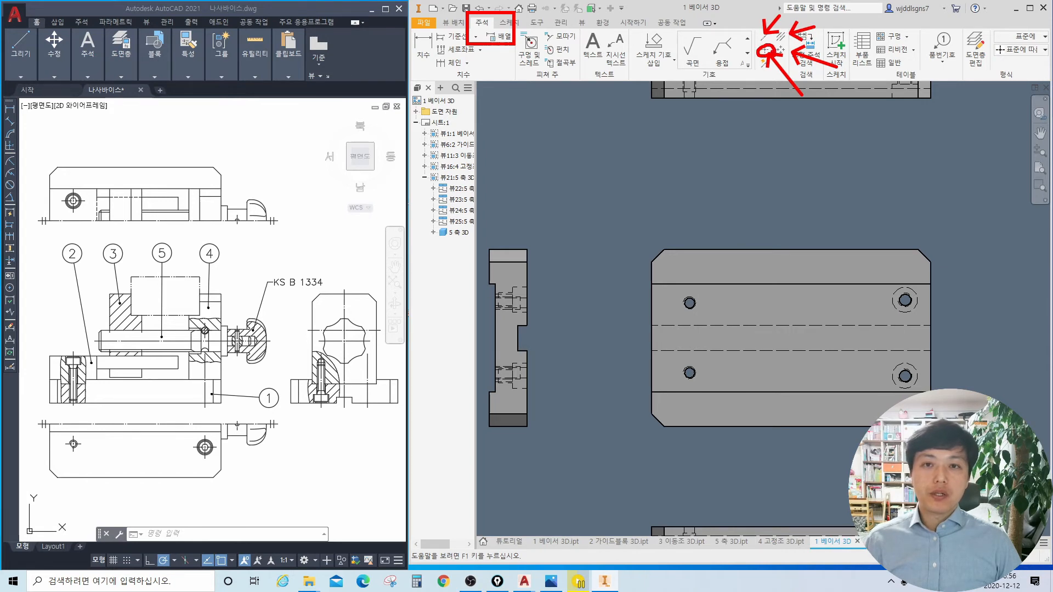
pyautogui.press('Escape')
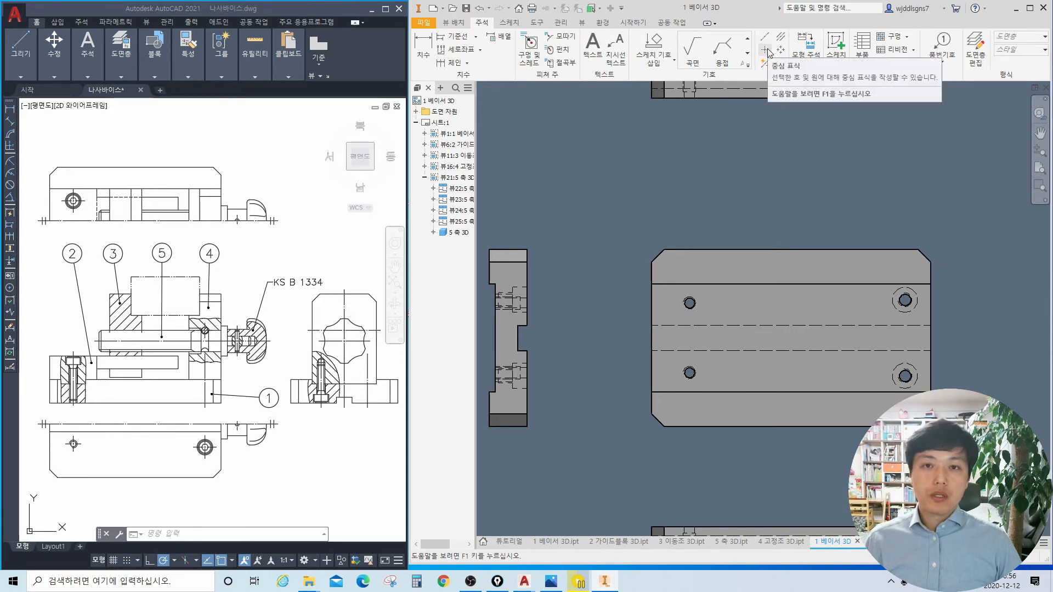
pyautogui.click(766, 50)
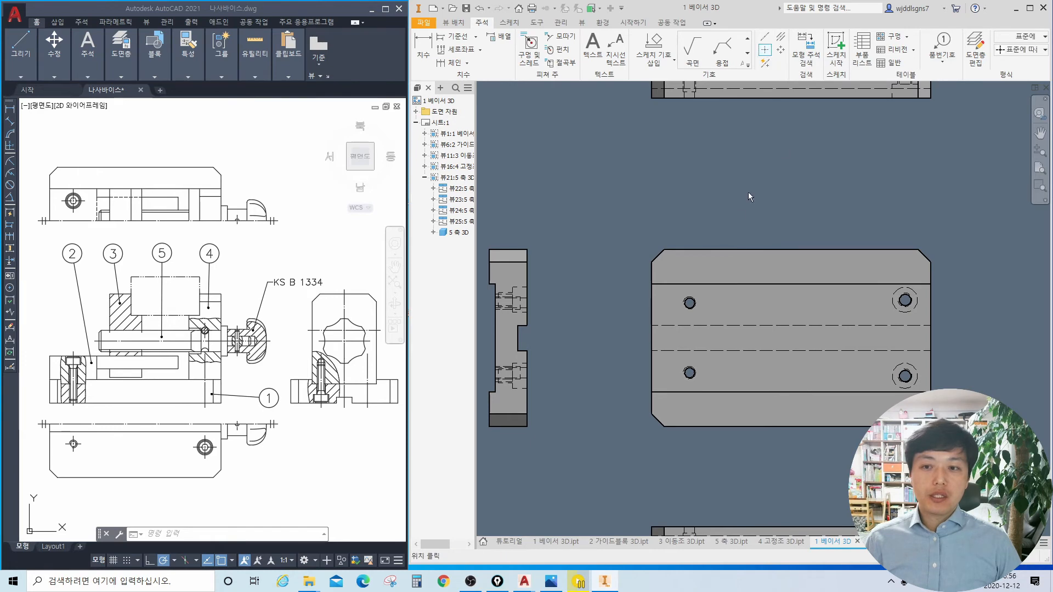
pyautogui.scroll(-2, 724, 299)
pyautogui.scroll(-5, 722, 298)
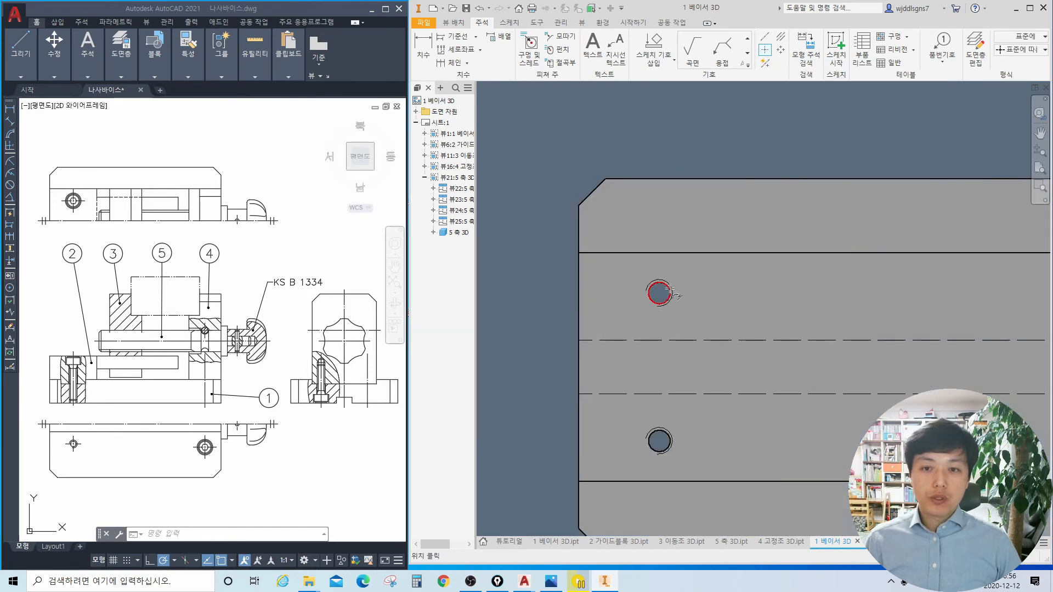
pyautogui.click(667, 290)
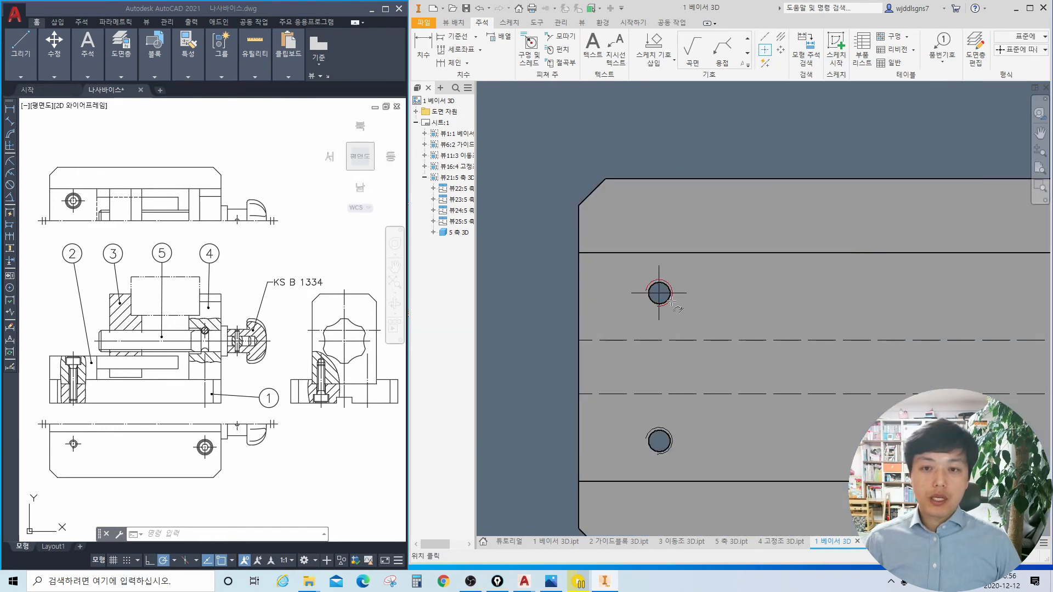
pyautogui.click(661, 440)
# Step: Add center marks to the two counterbored holes near the right edge of the base plate's main view
pyautogui.scroll(2, 854, 431)
pyautogui.moveTo(854, 431); pyautogui.dragTo(622, 410, button='middle')
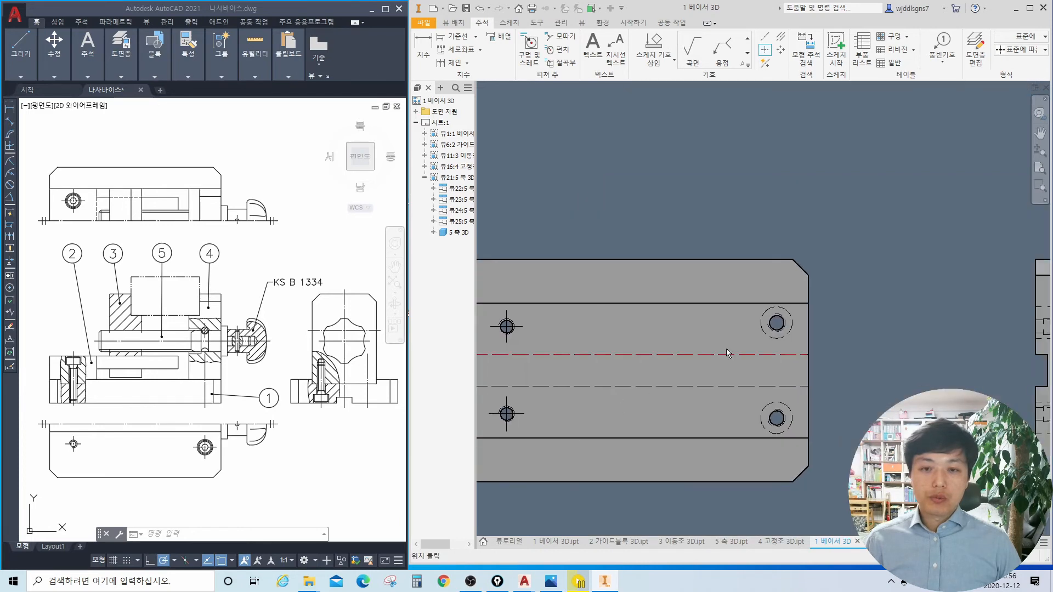
pyautogui.click(785, 329)
pyautogui.click(788, 423)
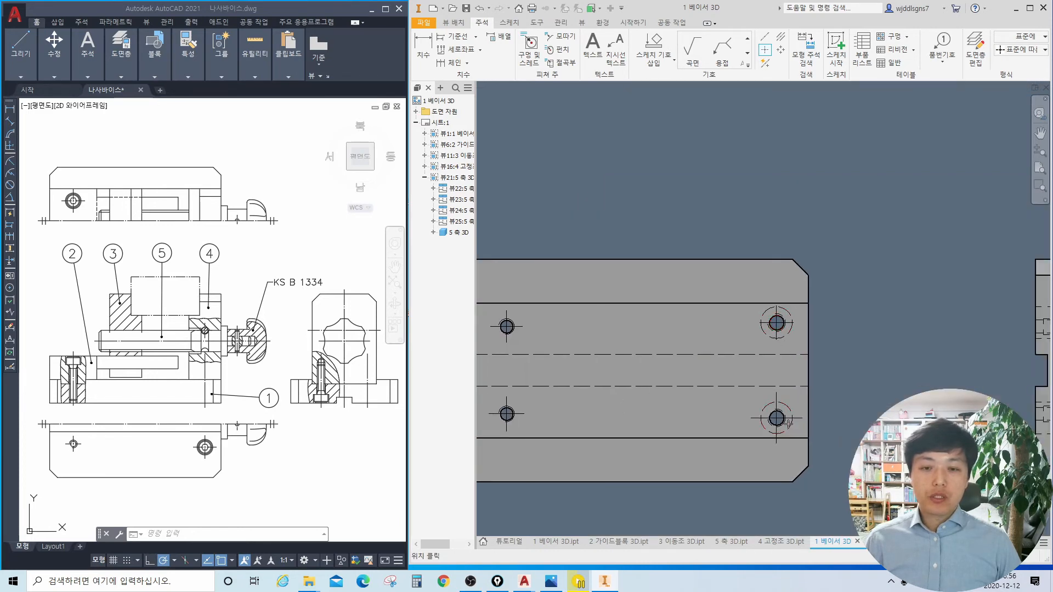
pyautogui.scroll(2, 793, 425)
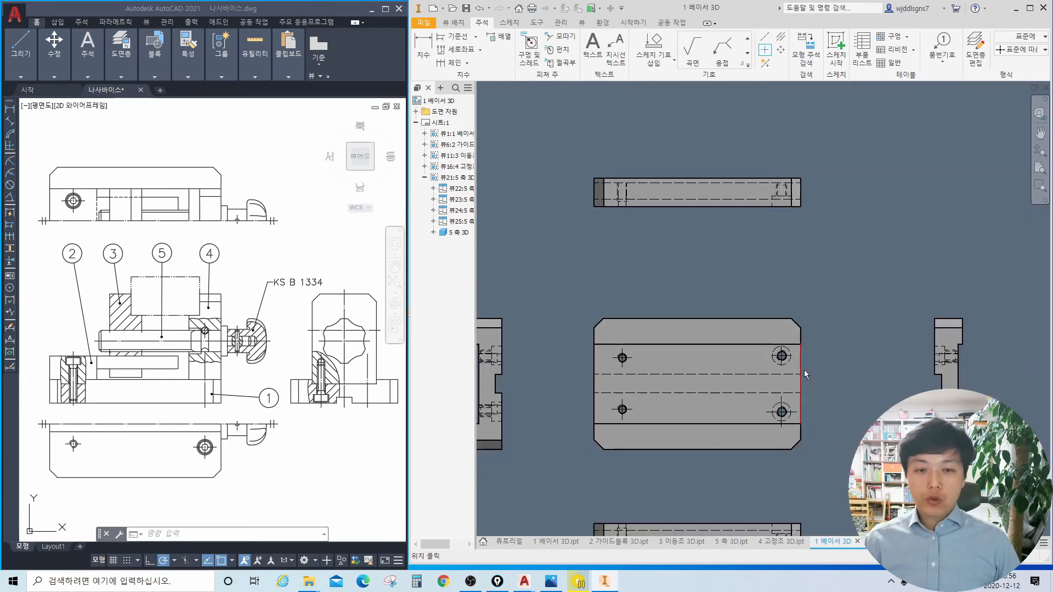
pyautogui.moveTo(784, 367); pyautogui.dragTo(792, 314, button='middle')
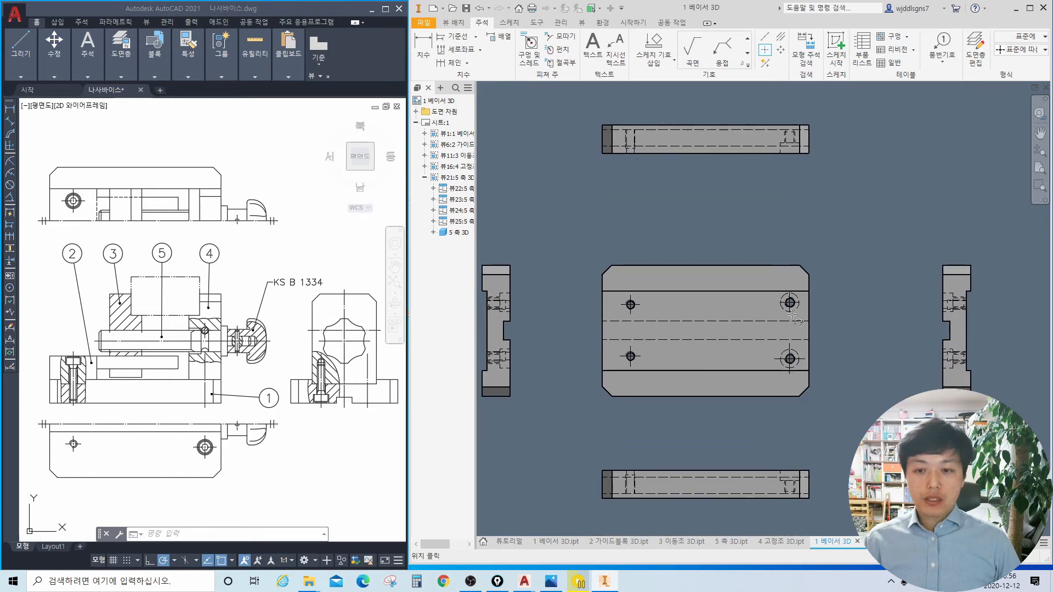
# Step: Add center marks to both counterbored holes in the guide block's main view
pyautogui.scroll(3, 792, 314)
pyautogui.scroll(-3, 951, 382)
pyautogui.scroll(-3, 953, 386)
pyautogui.click(947, 375)
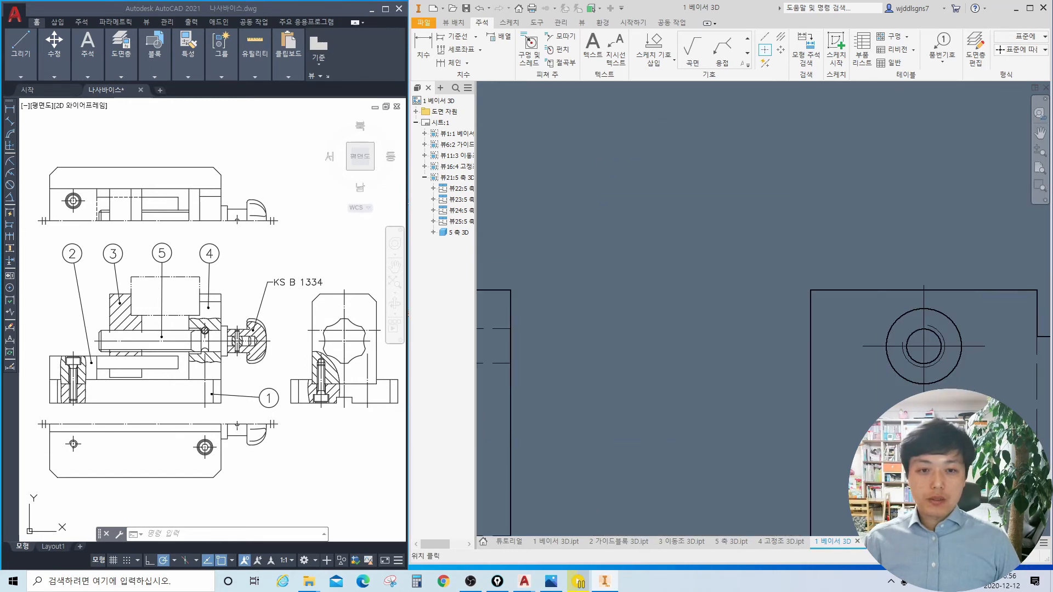
pyautogui.scroll(3, 956, 455)
pyautogui.moveTo(956, 456)
pyautogui.mouseDown(button='middle')
pyautogui.moveTo(922, 384)
pyautogui.moveTo(788, 381)
pyautogui.mouseUp(button='middle')
pyautogui.click(901, 436)
pyautogui.scroll(4, 921, 421)
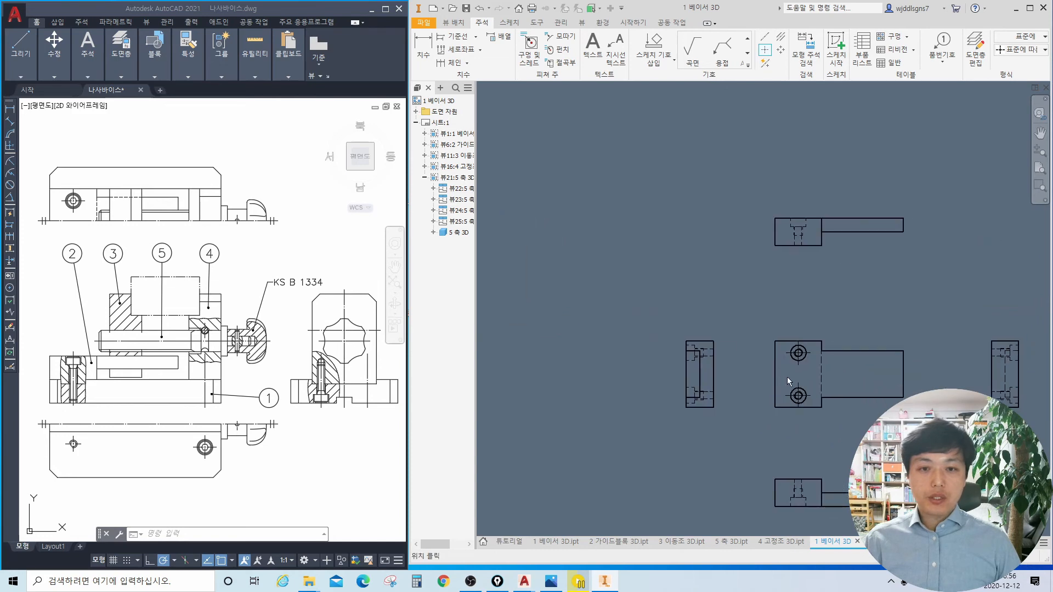
# Step: Add center marks to the round shaft hole in both side views of the moving jaw
pyautogui.scroll(2, 788, 381)
pyautogui.moveTo(859, 417); pyautogui.dragTo(852, 318, button='middle')
pyautogui.scroll(-3, 853, 317)
pyautogui.scroll(3, 774, 298)
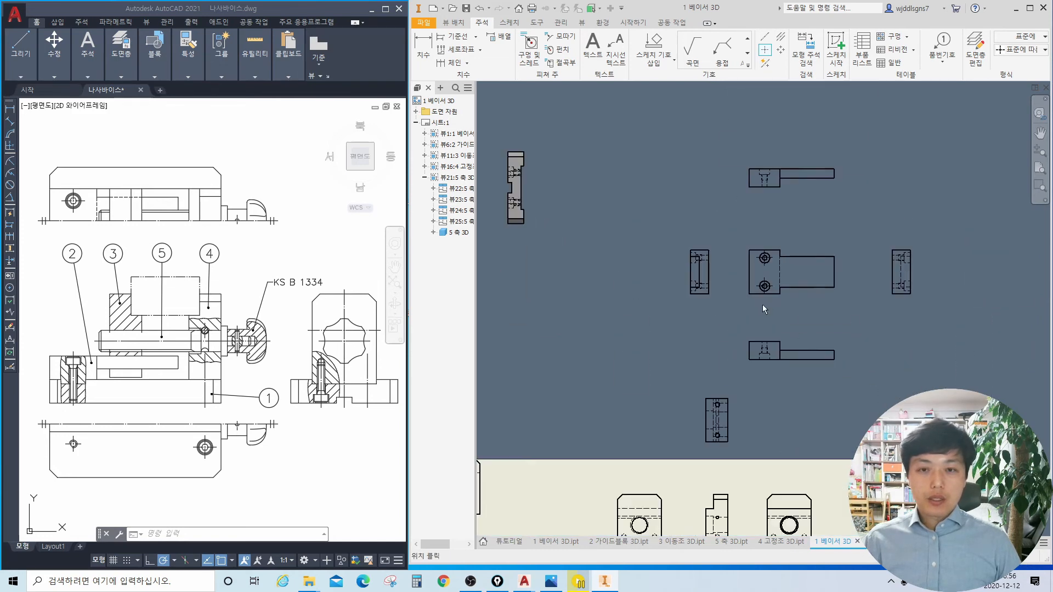
pyautogui.moveTo(571, 303); pyautogui.dragTo(753, 298, button='middle')
pyautogui.moveTo(647, 335); pyautogui.dragTo(772, 288, button='middle')
pyautogui.scroll(-3, 636, 451)
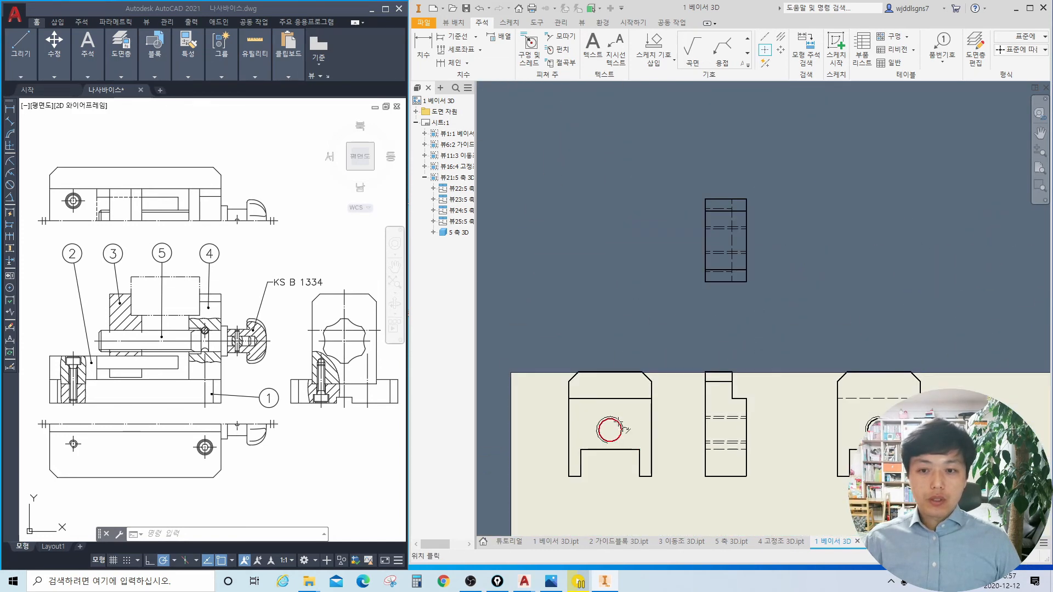
pyautogui.click(892, 435)
pyautogui.scroll(3, 894, 438)
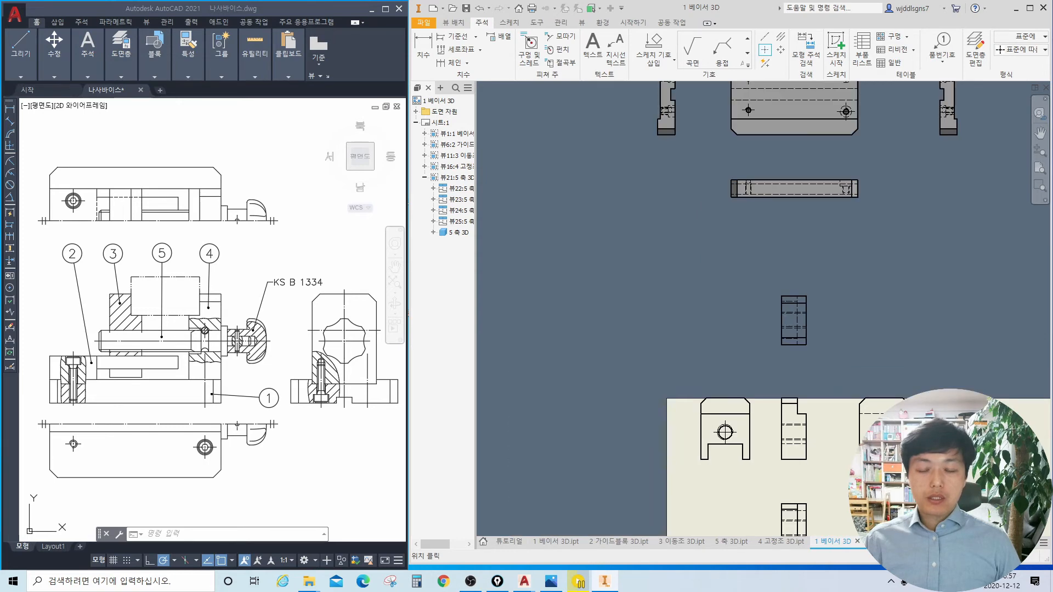
# Step: Add center marks to the fixed jaw's shaft hole in its side views and to the two holes in its upper projected view
pyautogui.moveTo(956, 440); pyautogui.dragTo(648, 363, button='middle')
pyautogui.click(788, 397)
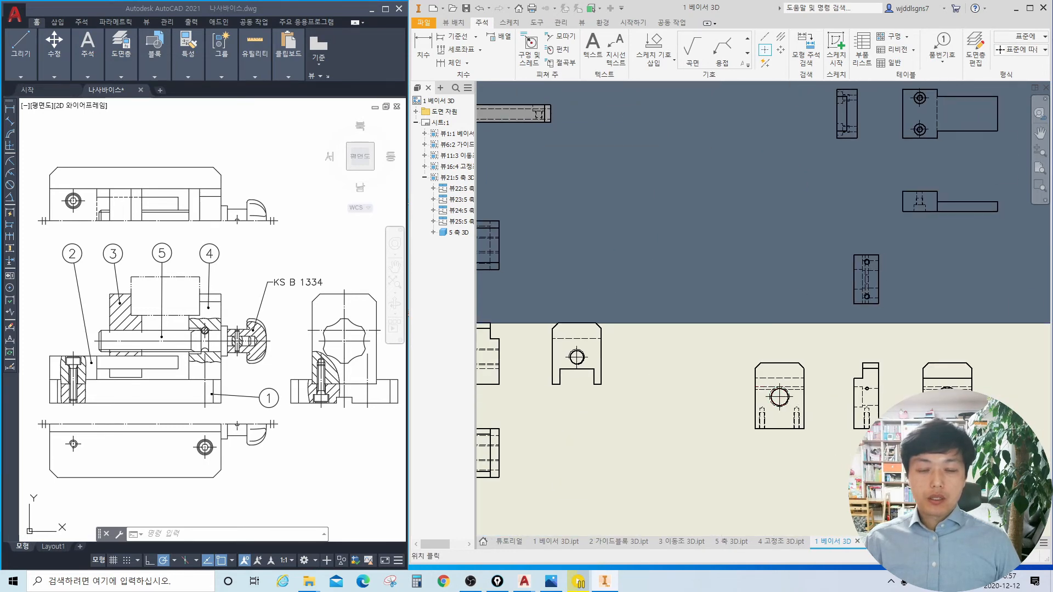
pyautogui.scroll(-5, 866, 295)
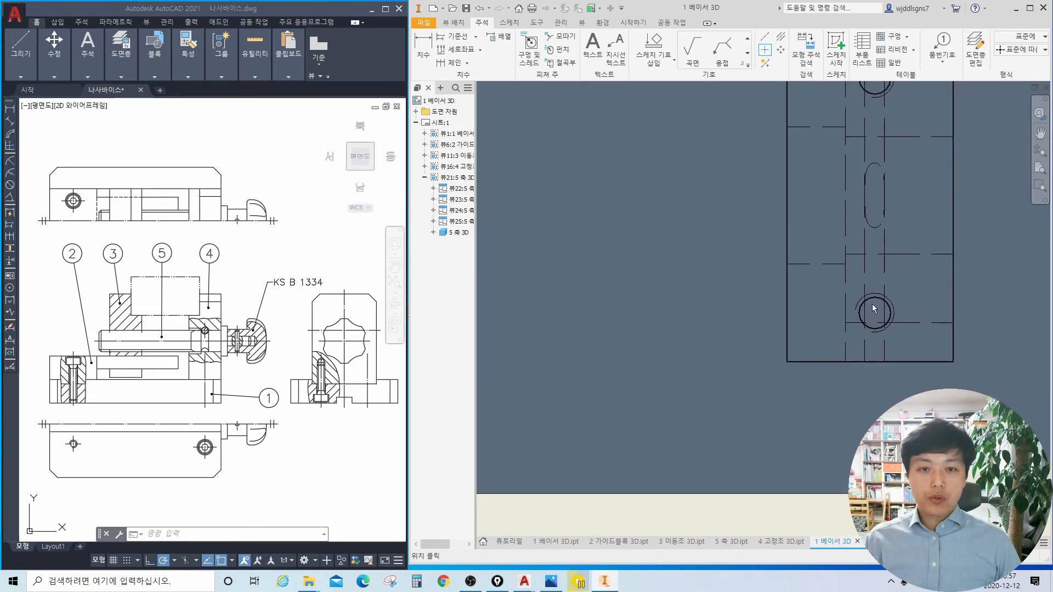
pyautogui.scroll(10, 892, 280)
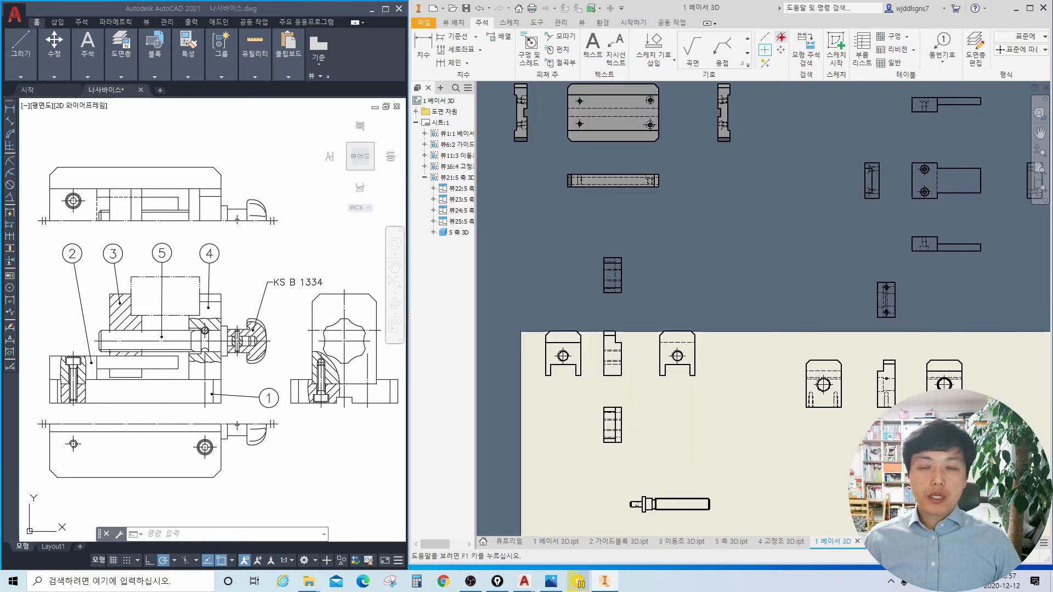
# Step: Add a bisector centerline between the hidden edges of the upper hole in the base plate's left side view
pyautogui.click(781, 38)
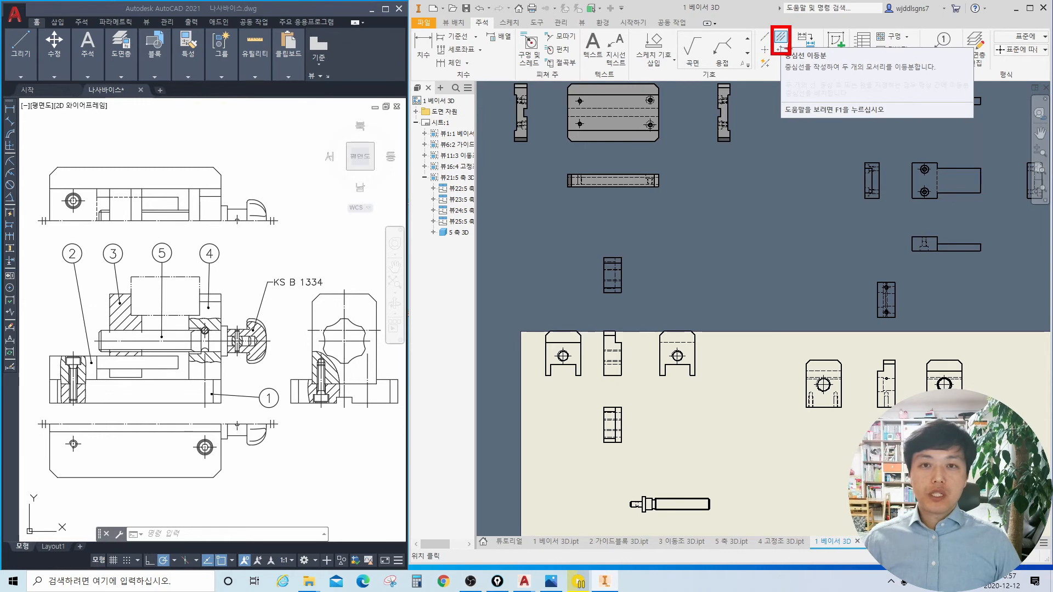
pyautogui.scroll(-2, 572, 116)
pyautogui.moveTo(572, 116); pyautogui.dragTo(638, 215, button='middle')
pyautogui.scroll(-8, 638, 215)
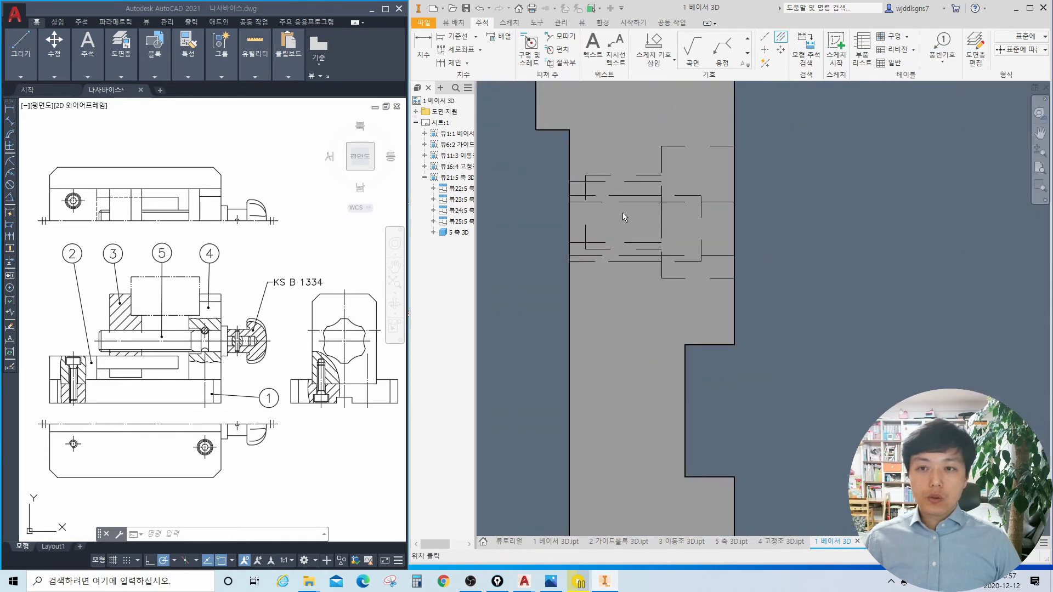
pyautogui.scroll(-2, 622, 212)
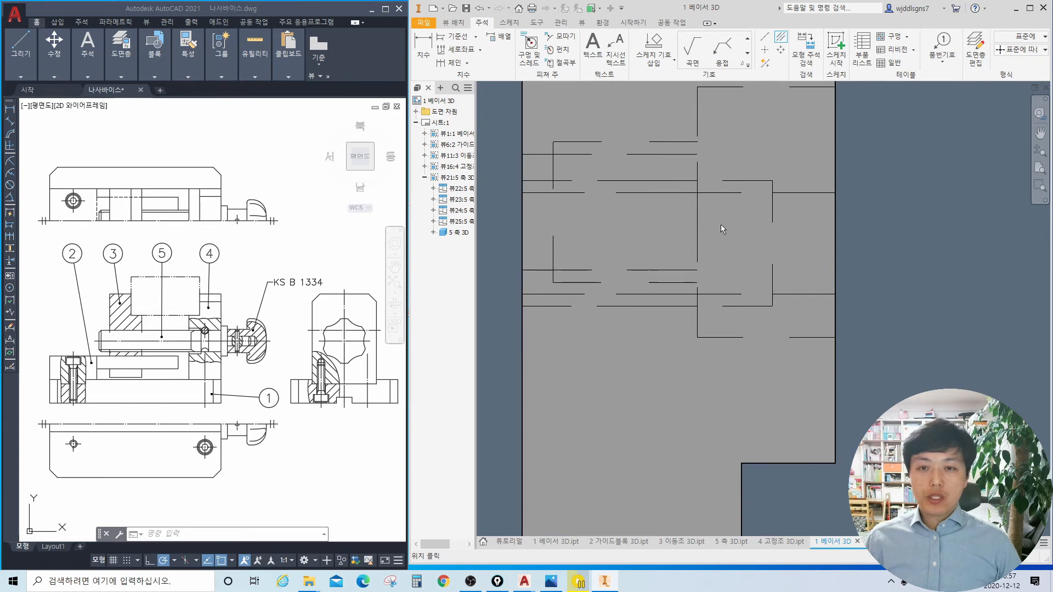
pyautogui.click(653, 193)
pyautogui.click(651, 270)
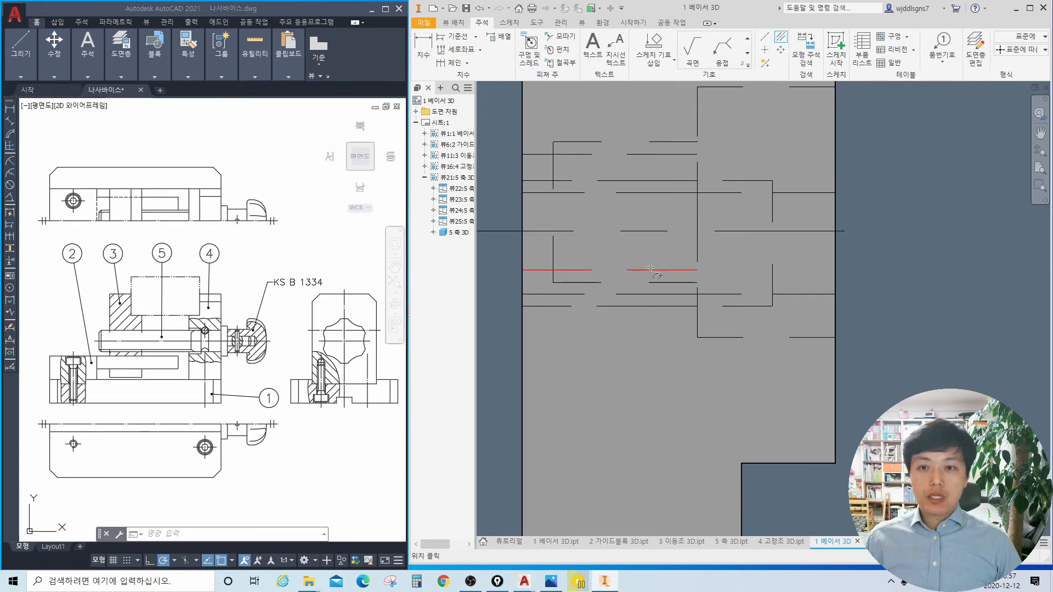
pyautogui.scroll(5, 710, 310)
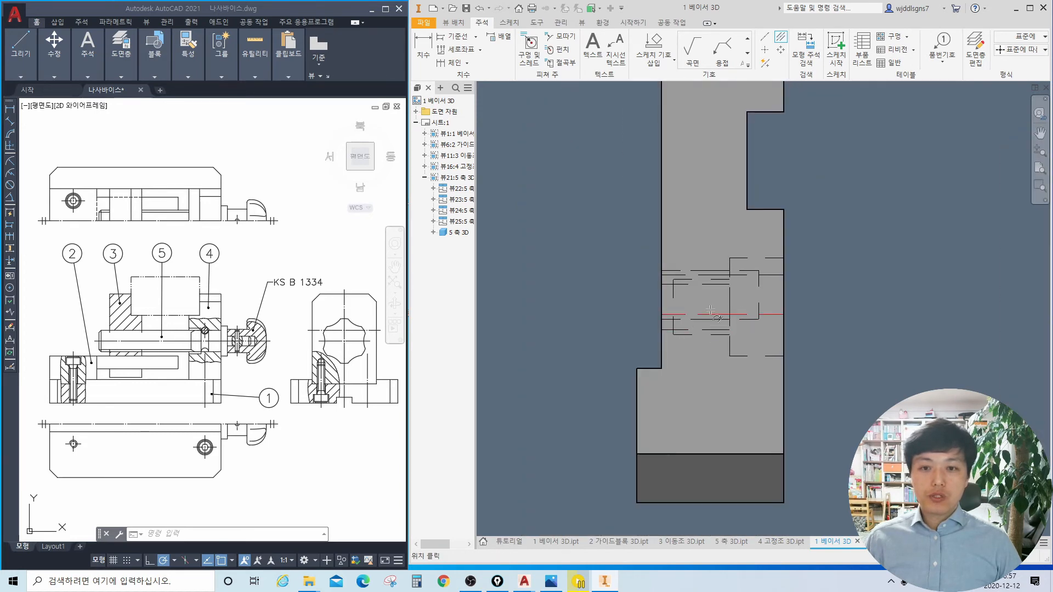
# Step: Add a bisector centerline through the lower hole in the base plate's left side view
pyautogui.scroll(-3, 710, 311)
pyautogui.click(762, 213)
pyautogui.click(770, 398)
pyautogui.scroll(3, 829, 292)
pyautogui.moveTo(832, 291); pyautogui.dragTo(642, 485, button='middle')
# Step: Add bisector centerlines through the left and right holes in the base plate's upper projected view
pyautogui.scroll(3, 643, 486)
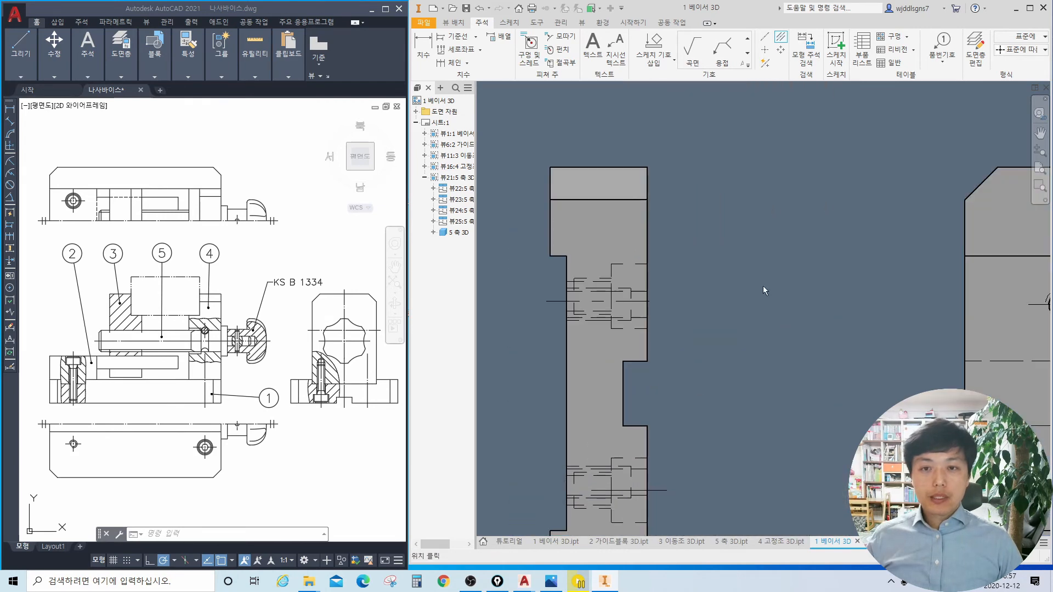
pyautogui.scroll(3, 785, 252)
pyautogui.moveTo(786, 252); pyautogui.dragTo(698, 409, button='middle')
pyautogui.scroll(3, 755, 327)
pyautogui.moveTo(754, 335); pyautogui.dragTo(674, 424, button='middle')
pyautogui.scroll(-6, 747, 277)
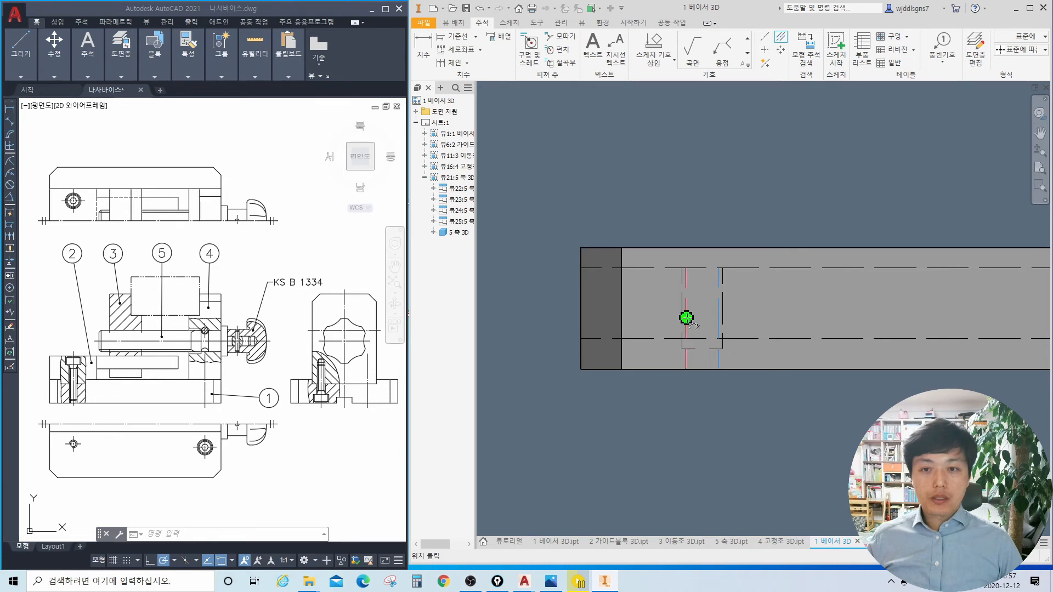
pyautogui.scroll(3, 639, 348)
pyautogui.scroll(-5, 892, 351)
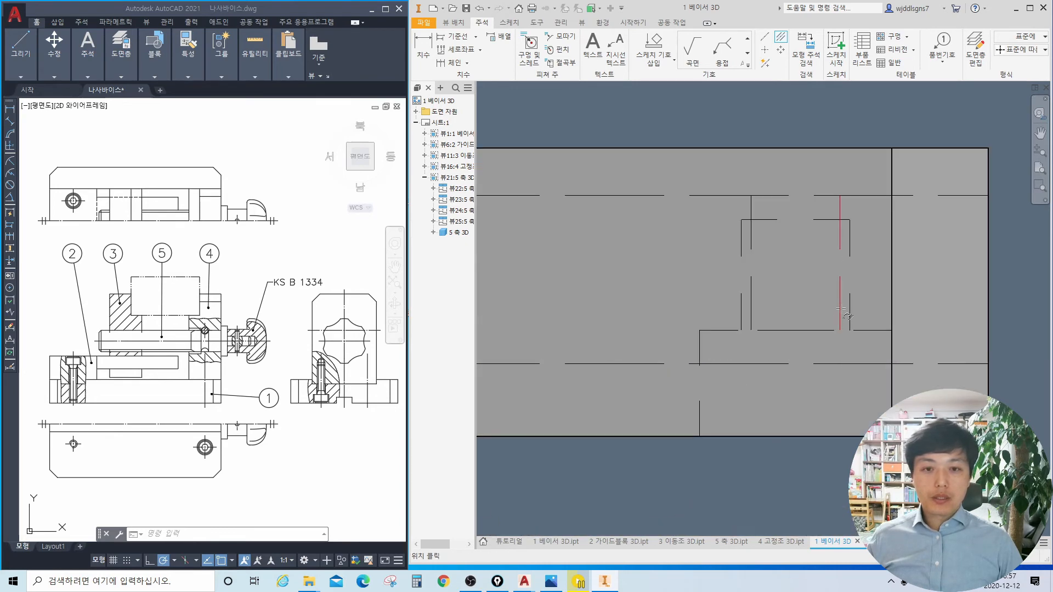
pyautogui.click(751, 289)
pyautogui.scroll(5, 821, 312)
pyautogui.moveTo(823, 336); pyautogui.dragTo(561, 339, button='middle')
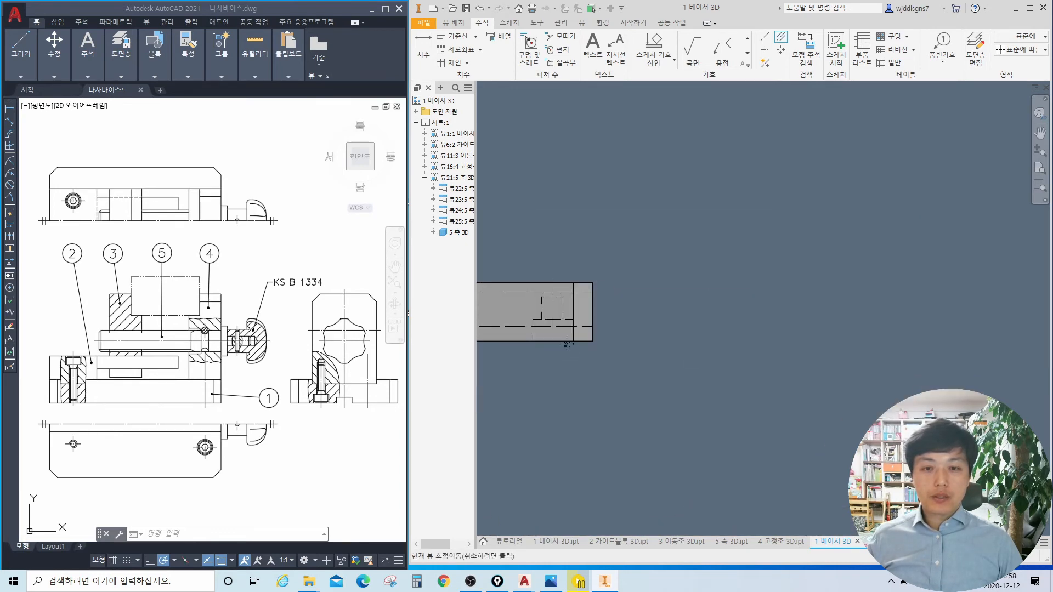
# Step: Add a bisector centerline through the upper hole in the base plate's right side view
pyautogui.scroll(2, 794, 403)
pyautogui.moveTo(790, 407); pyautogui.dragTo(746, 267, button='middle')
pyautogui.scroll(-3, 804, 386)
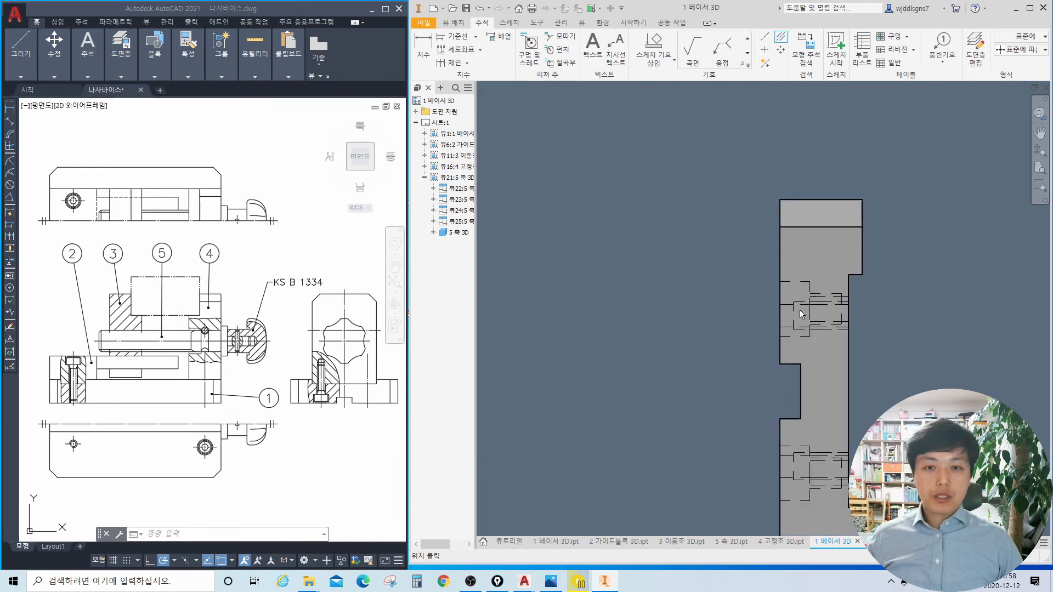
pyautogui.scroll(-4, 795, 296)
pyautogui.click(775, 284)
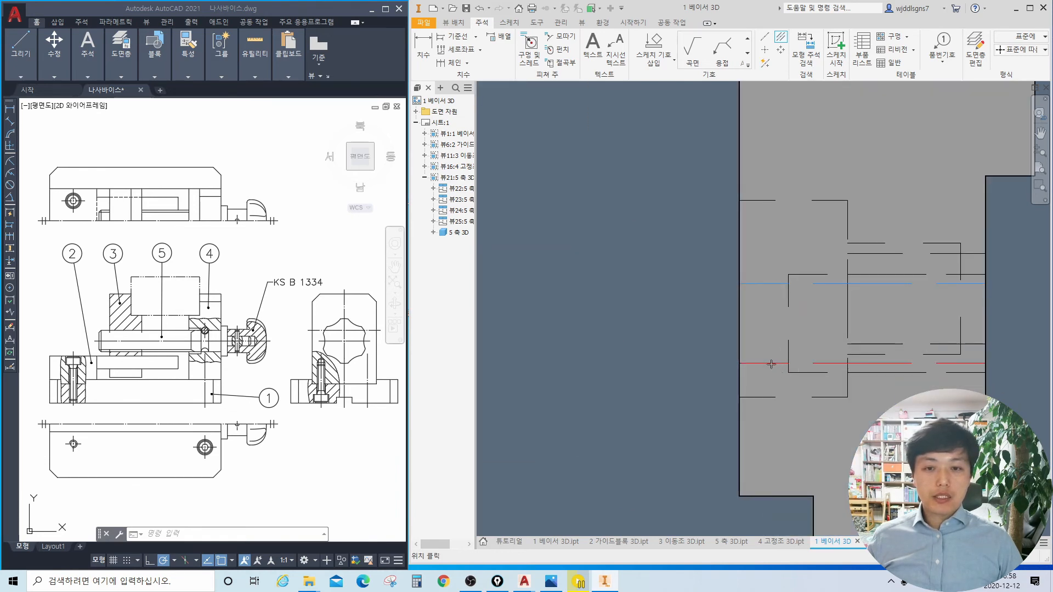
pyautogui.click(770, 364)
pyautogui.scroll(4, 771, 364)
# Step: Add a bisector centerline through the lower hole in the base plate's right side view
pyautogui.moveTo(771, 364); pyautogui.dragTo(785, 183, button='middle')
pyautogui.scroll(-3, 803, 347)
pyautogui.click(764, 341)
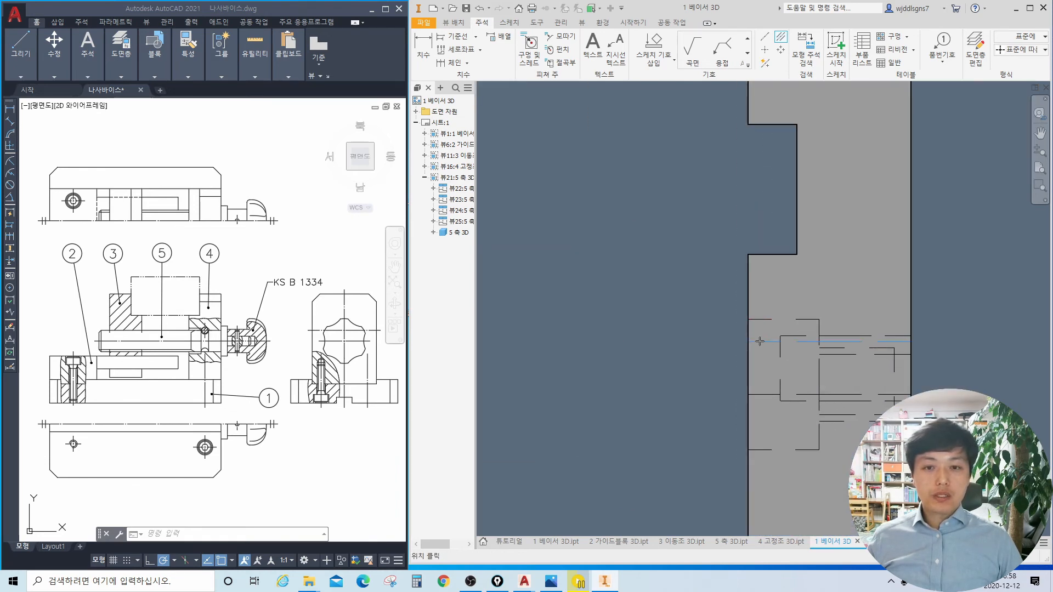
pyautogui.click(764, 394)
pyautogui.scroll(5, 756, 384)
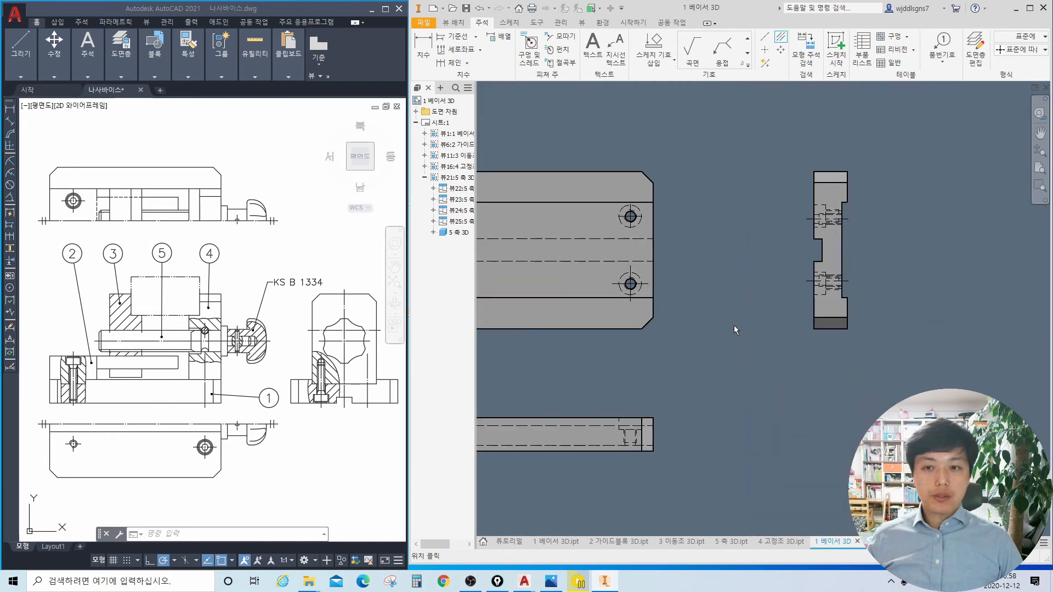
# Step: Add bisector centerlines through the right and left holes in the base plate's lower projected view
pyautogui.moveTo(678, 370); pyautogui.dragTo(706, 356, button='middle')
pyautogui.moveTo(669, 421); pyautogui.dragTo(803, 294, button='middle')
pyautogui.scroll(-5, 794, 298)
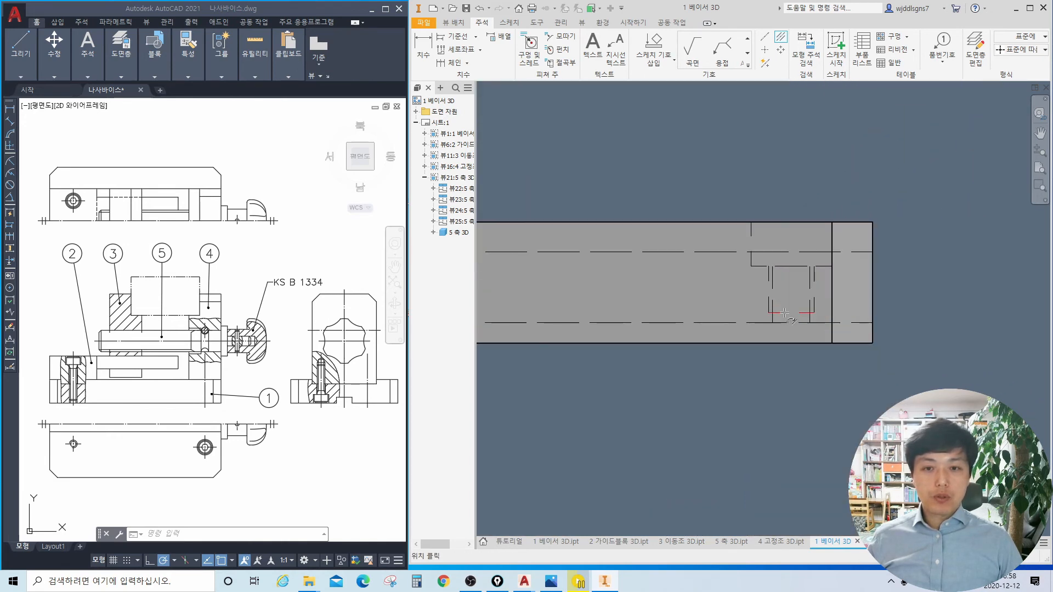
pyautogui.scroll(3, 773, 291)
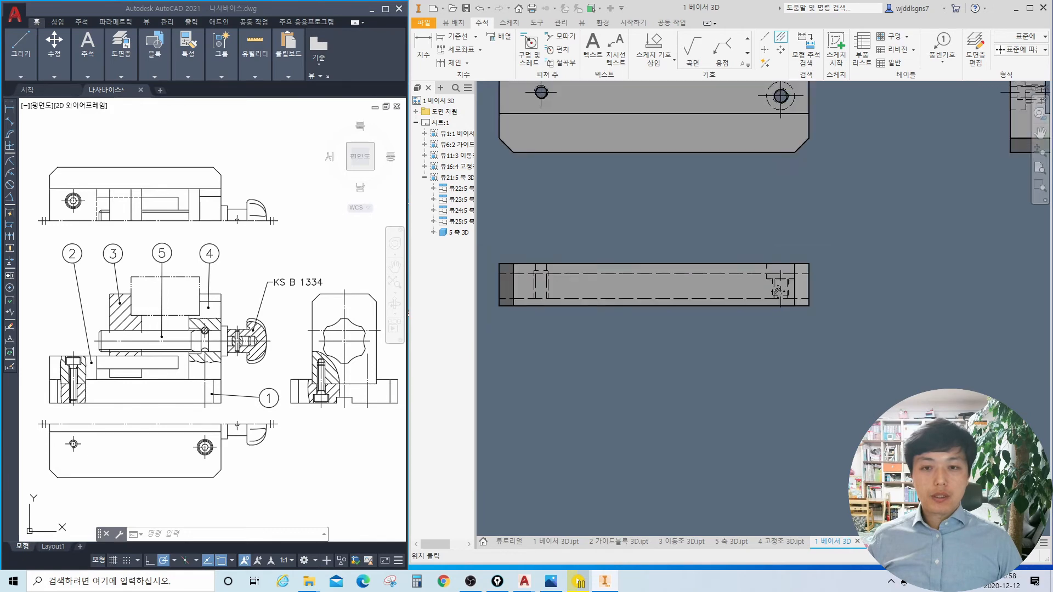
pyautogui.moveTo(571, 295); pyautogui.dragTo(708, 294, button='middle')
pyautogui.scroll(-4, 697, 277)
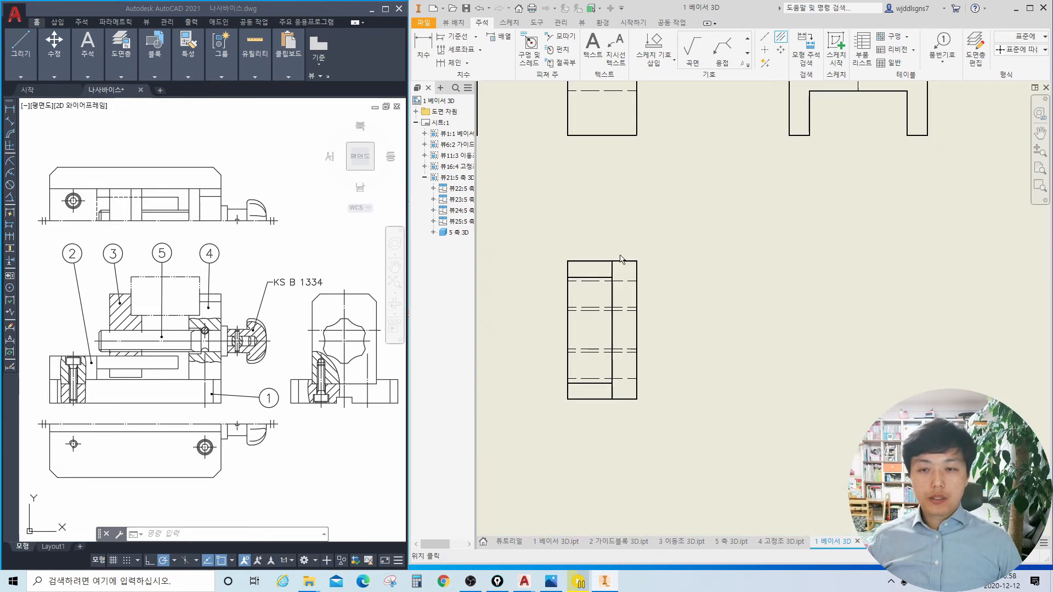
# Step: Save a copy of the drawing in the 바이스 강의 folder as 도면화 in AutoCAD DWG format
pyautogui.scroll(-5, 595, 312)
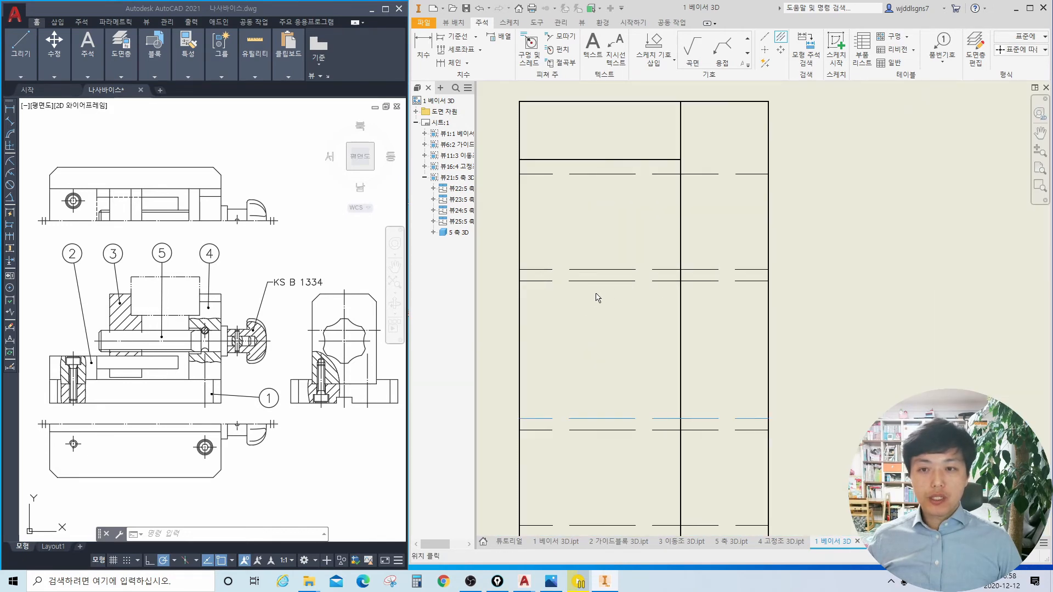
pyautogui.scroll(6, 600, 280)
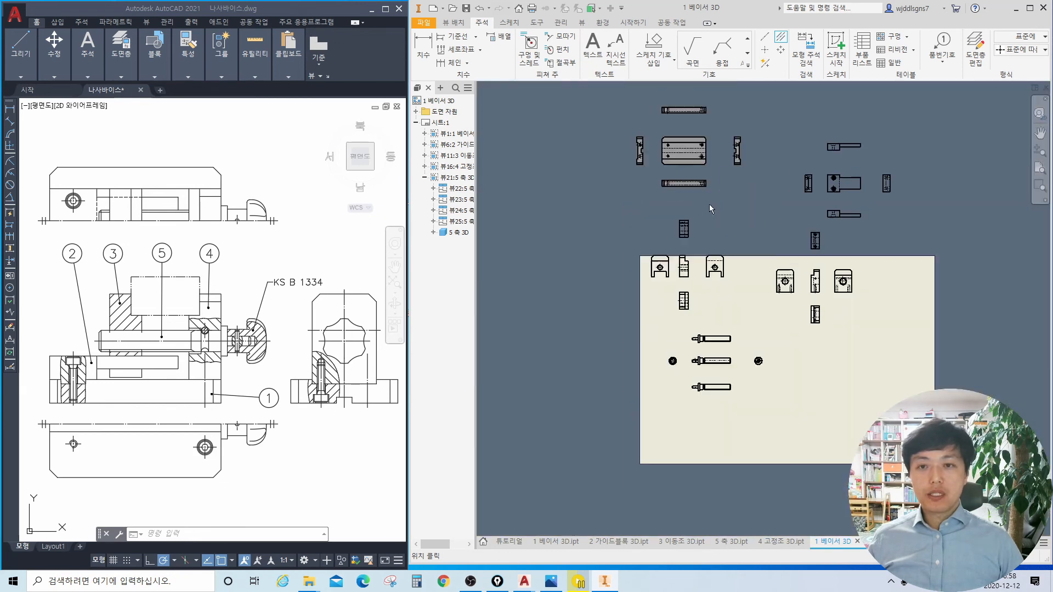
pyautogui.click(423, 23)
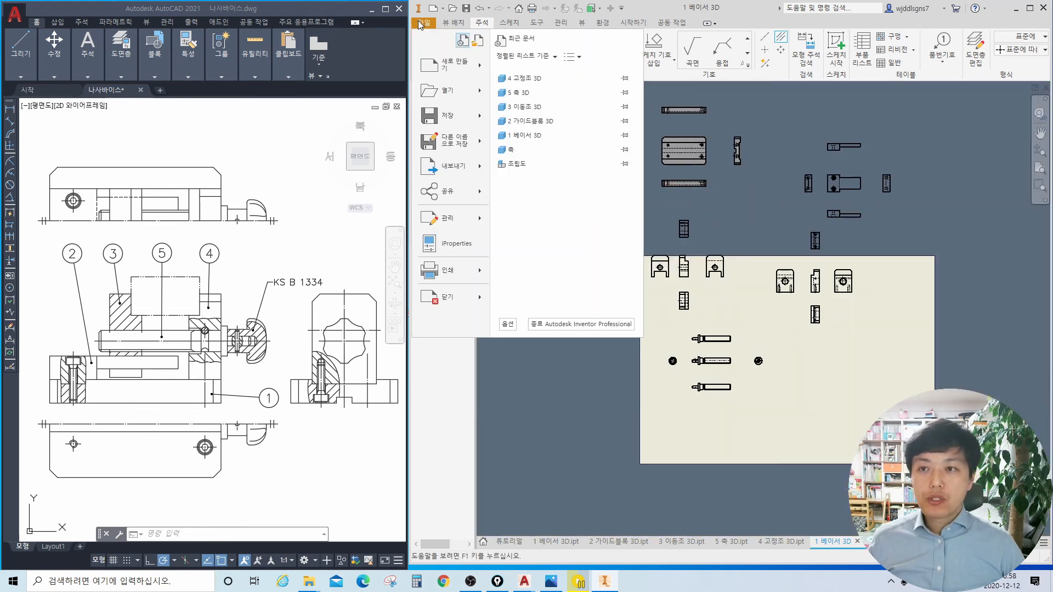
pyautogui.moveTo(485, 144)
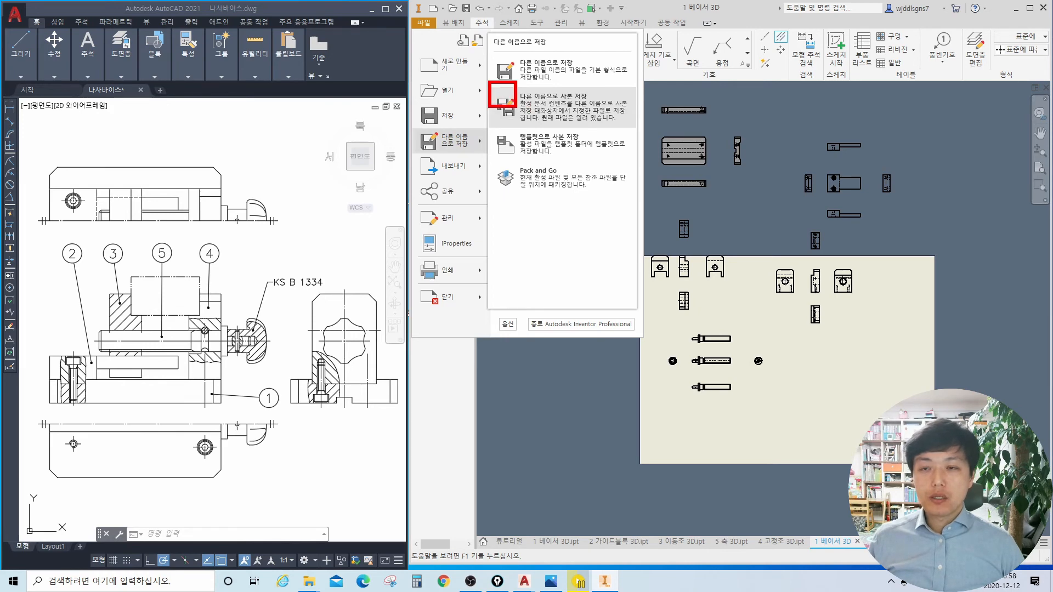
pyautogui.click(583, 103)
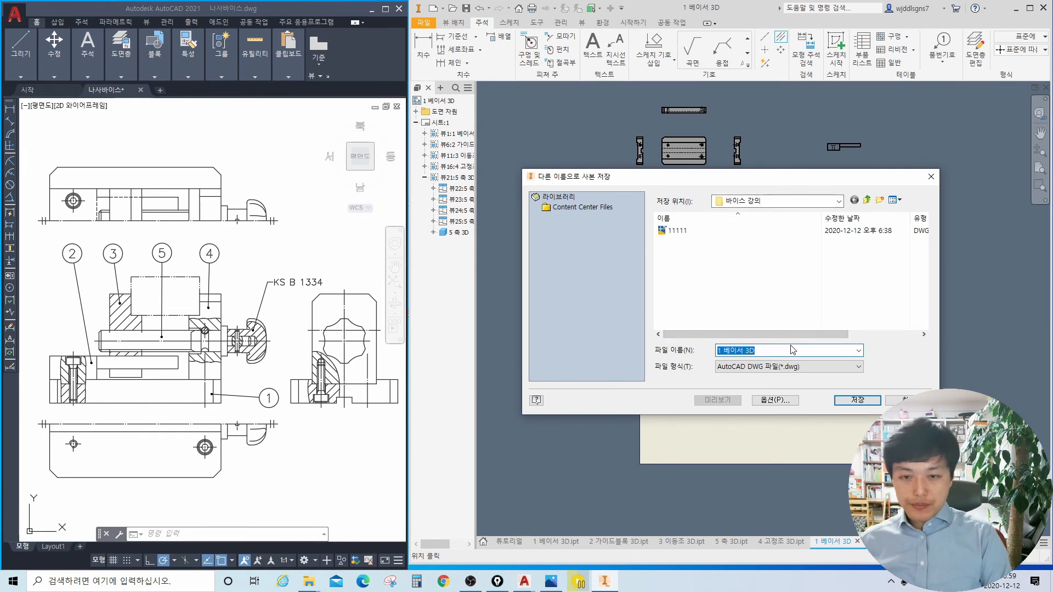
pyautogui.write('eh')
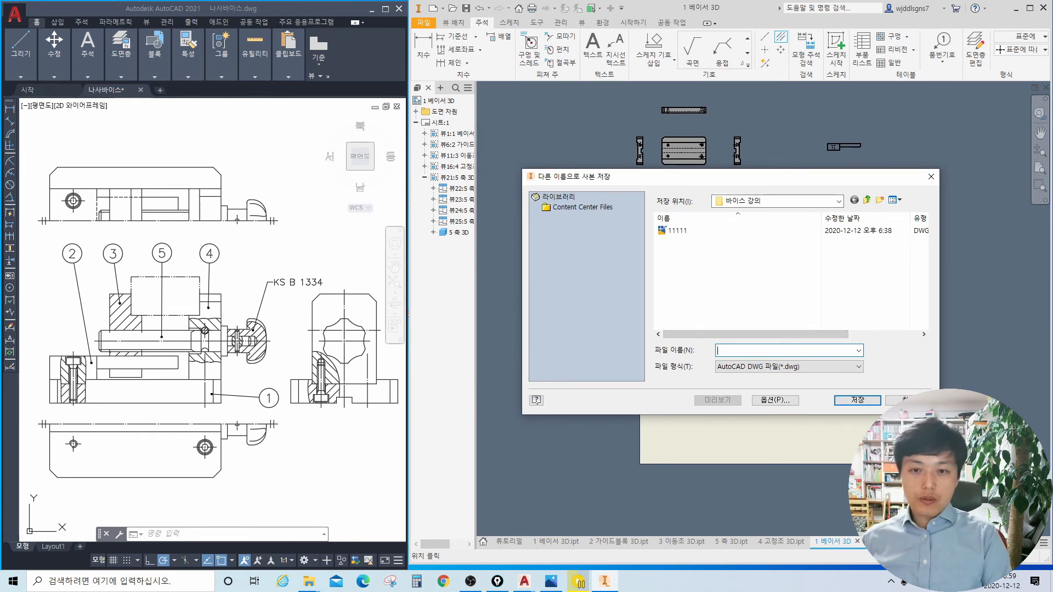
pyautogui.write('도면화')
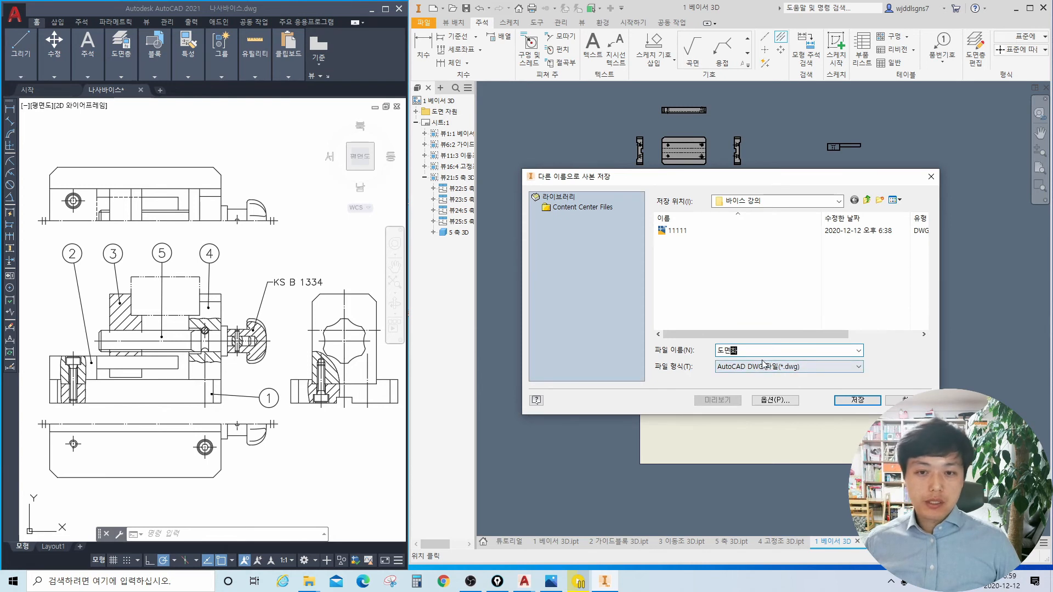
pyautogui.hotkey('ctrl', '2')
pyautogui.keyDown('ctrl'); pyautogui.moveTo(772, 360); pyautogui.dragTo(814, 380); pyautogui.keyUp('ctrl')
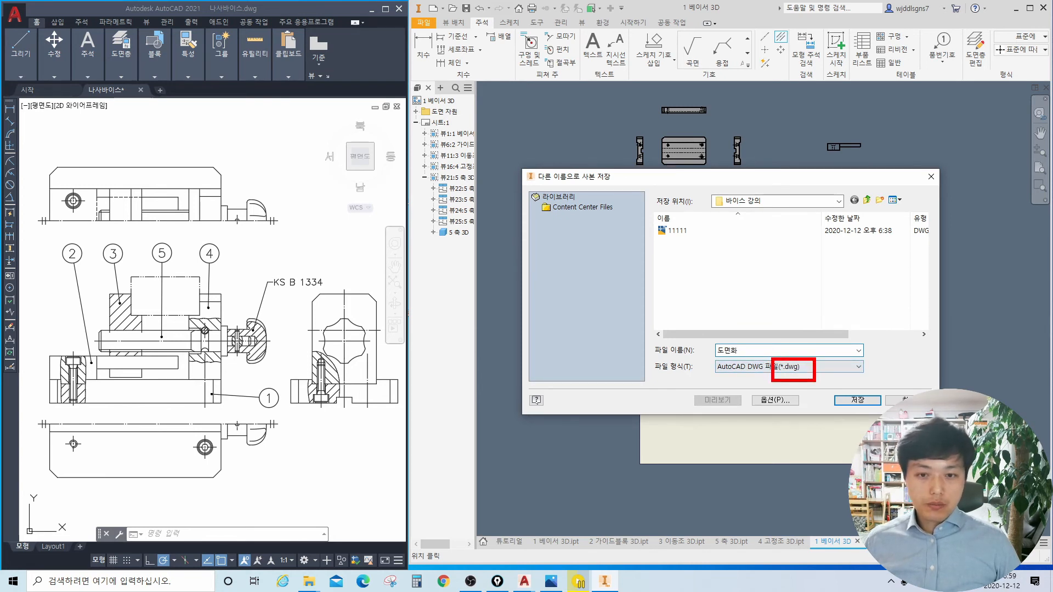
pyautogui.keyDown('ctrl'); pyautogui.keyDown('shift'); pyautogui.moveTo(840, 317); pyautogui.dragTo(806, 353); pyautogui.keyUp('shift'); pyautogui.keyUp('ctrl')
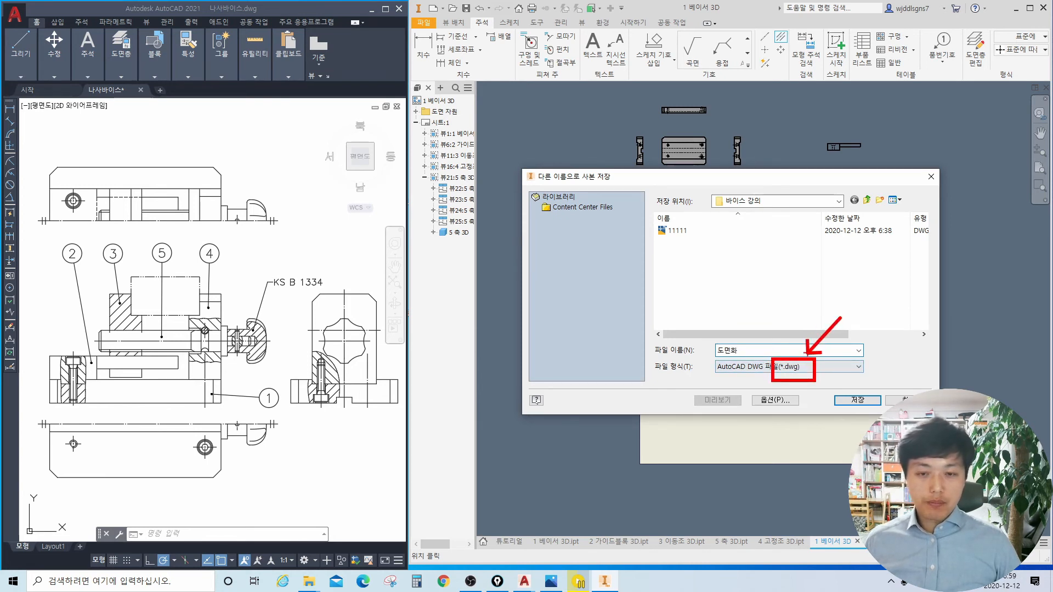
pyautogui.press('Escape')
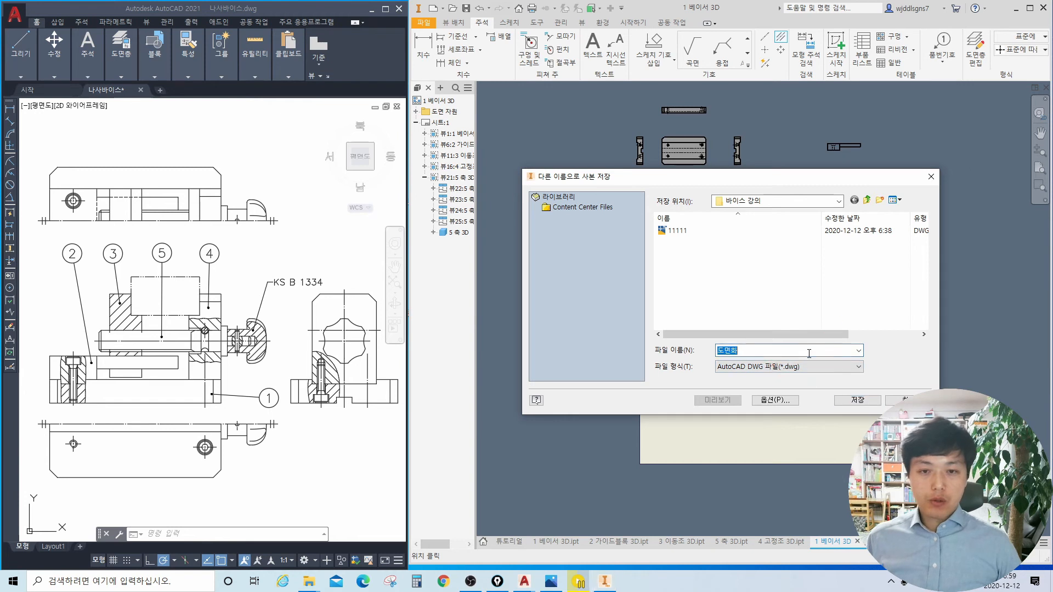
pyautogui.click(856, 400)
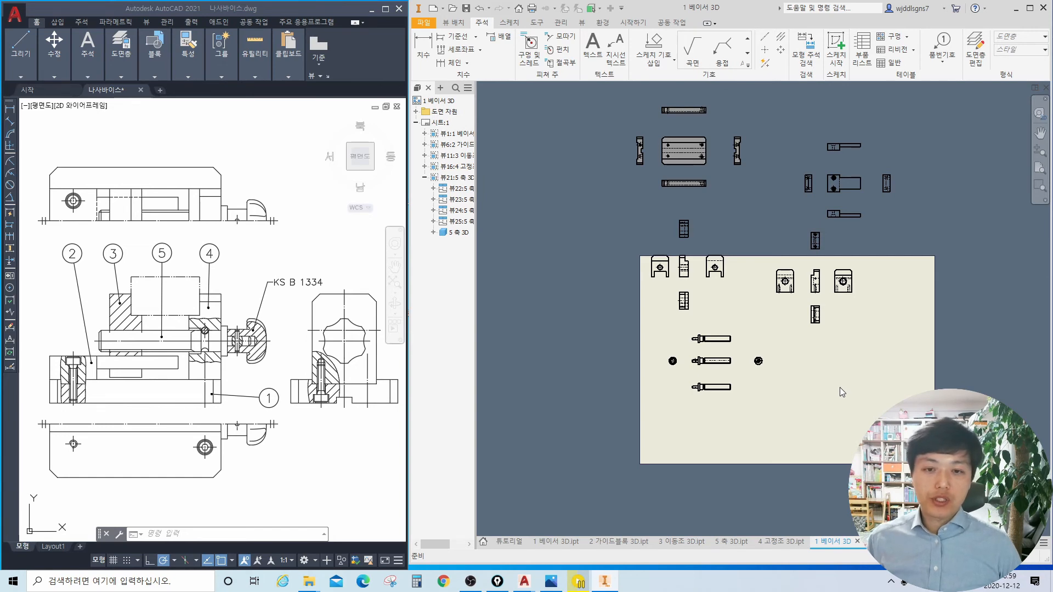
# Step: Switch to File Explorer and open the exported 도면화 DWG file in AutoCAD
pyautogui.click(309, 582)
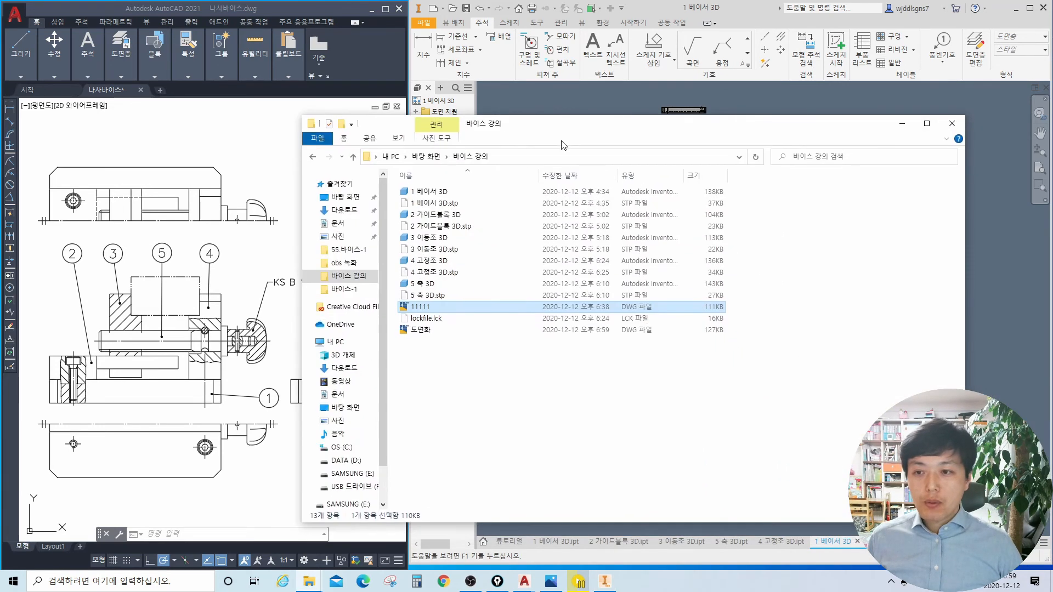
pyautogui.moveTo(393, 319); pyautogui.dragTo(443, 347)
pyautogui.moveTo(509, 374); pyautogui.dragTo(445, 336)
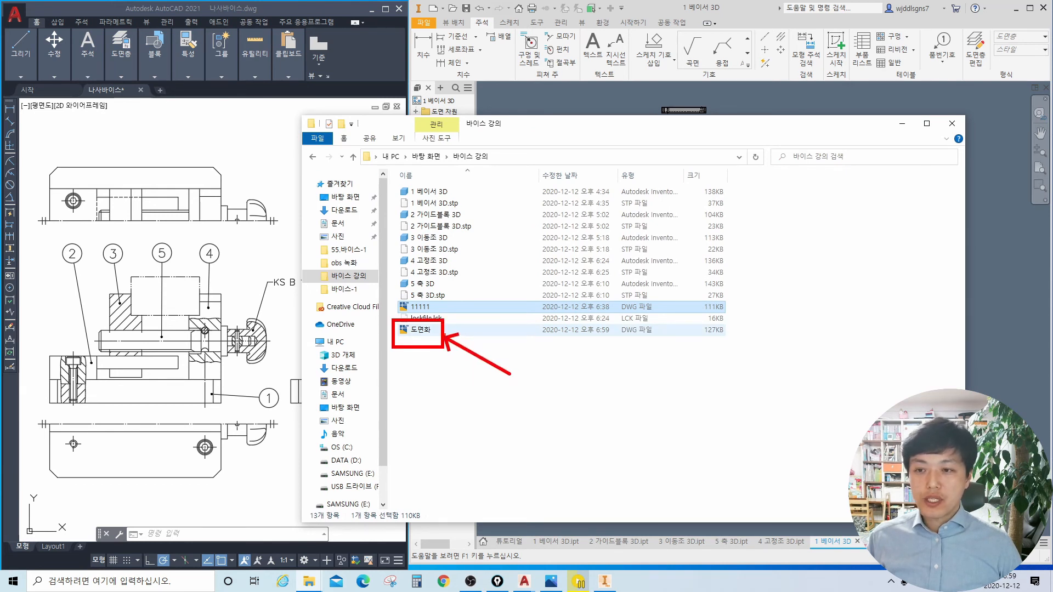
pyautogui.doubleClick(420, 330)
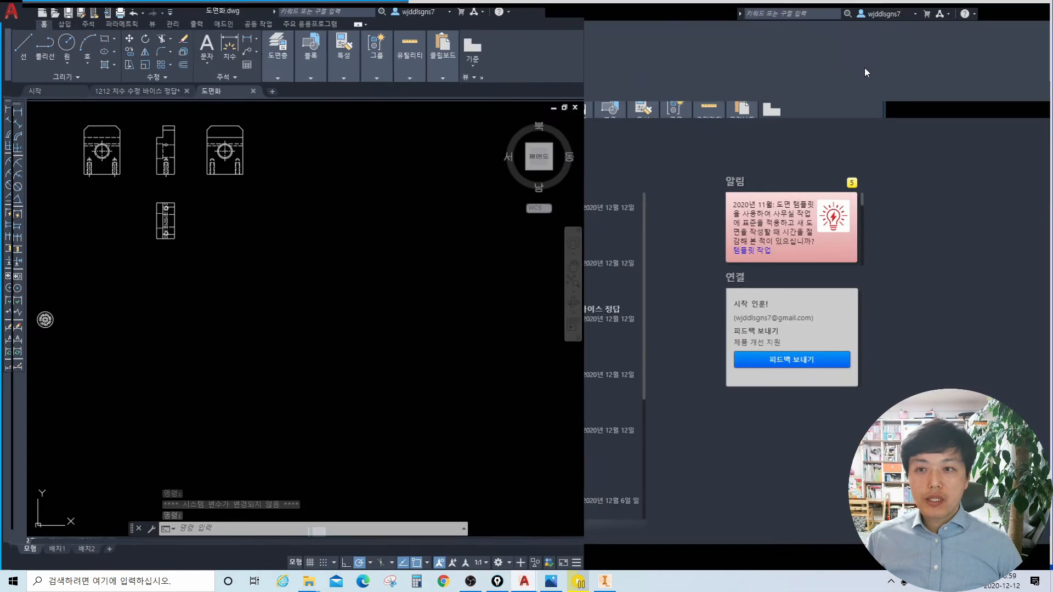
pyautogui.scroll(-4, 515, 421)
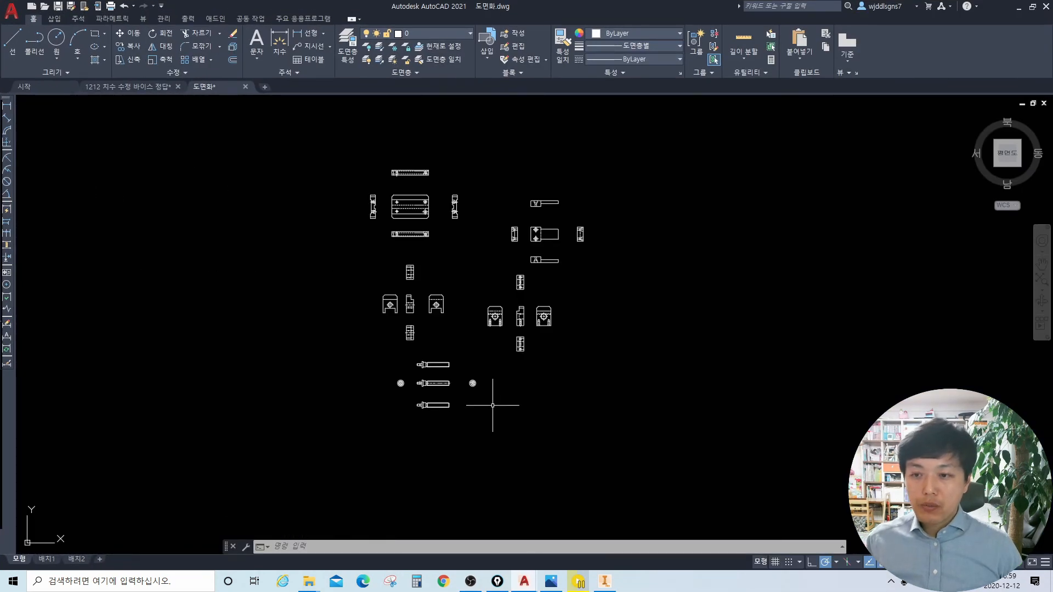
# Step: Compare the exported part views with the Inventor sheet and examine the layers in the 도면화 drawing
pyautogui.click(604, 581)
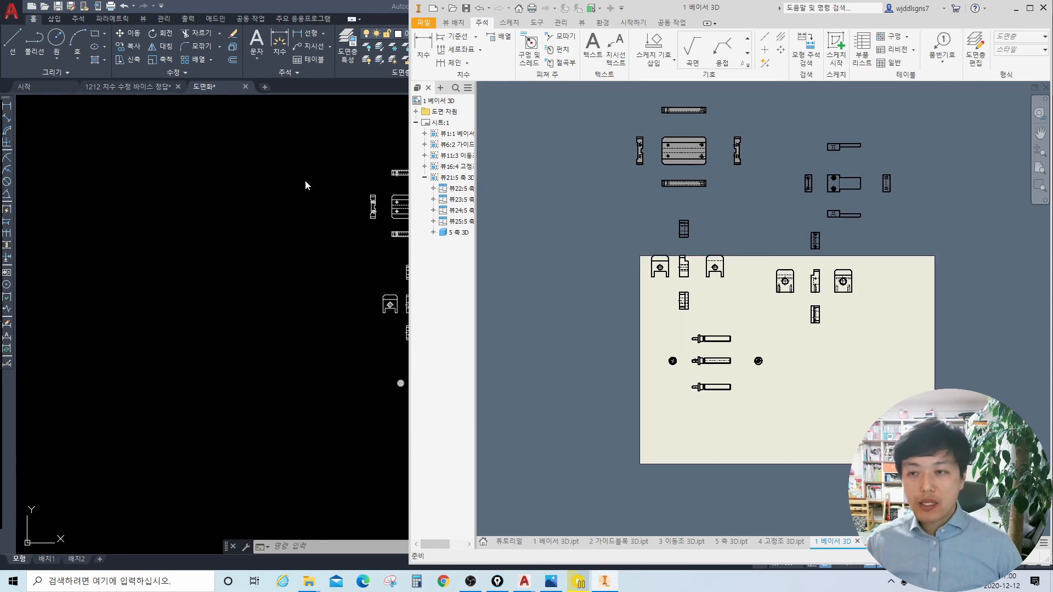
pyautogui.press('super+Up')
pyautogui.scroll(2, 421, 210)
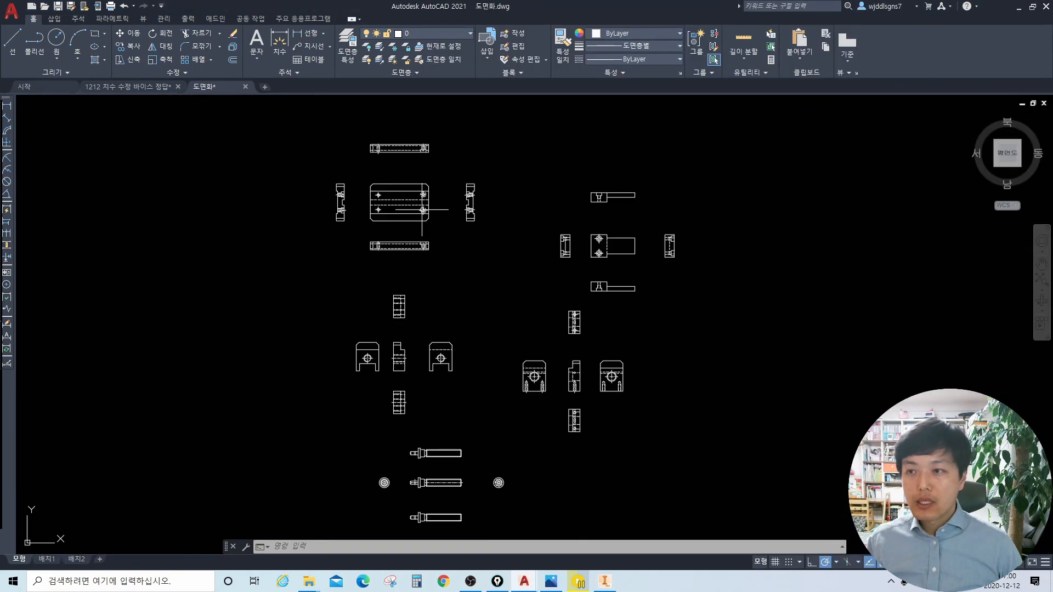
pyautogui.moveTo(423, 211); pyautogui.dragTo(423, 202, button='middle')
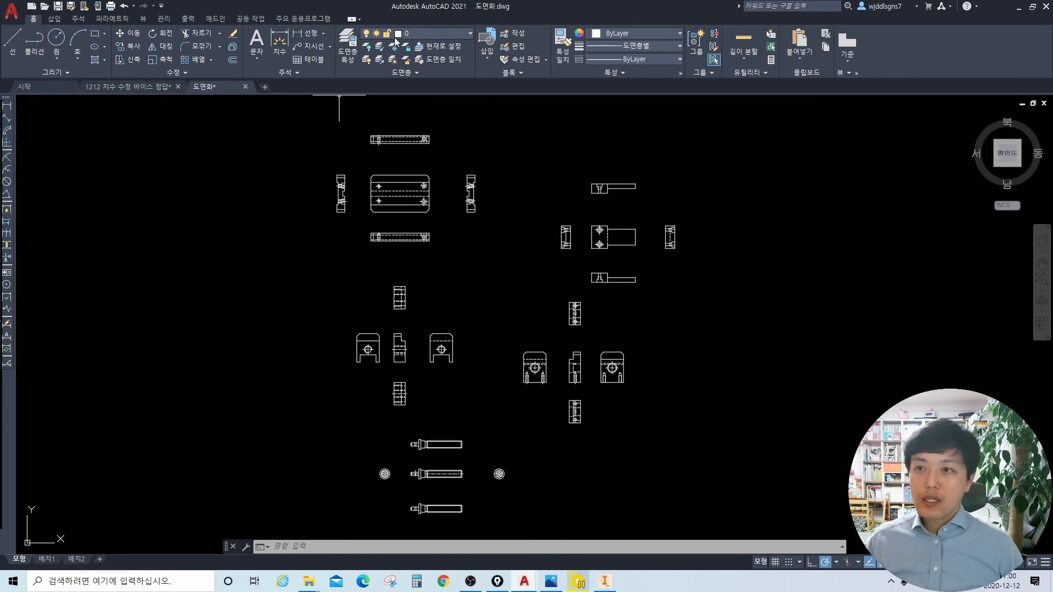
pyautogui.click(406, 34)
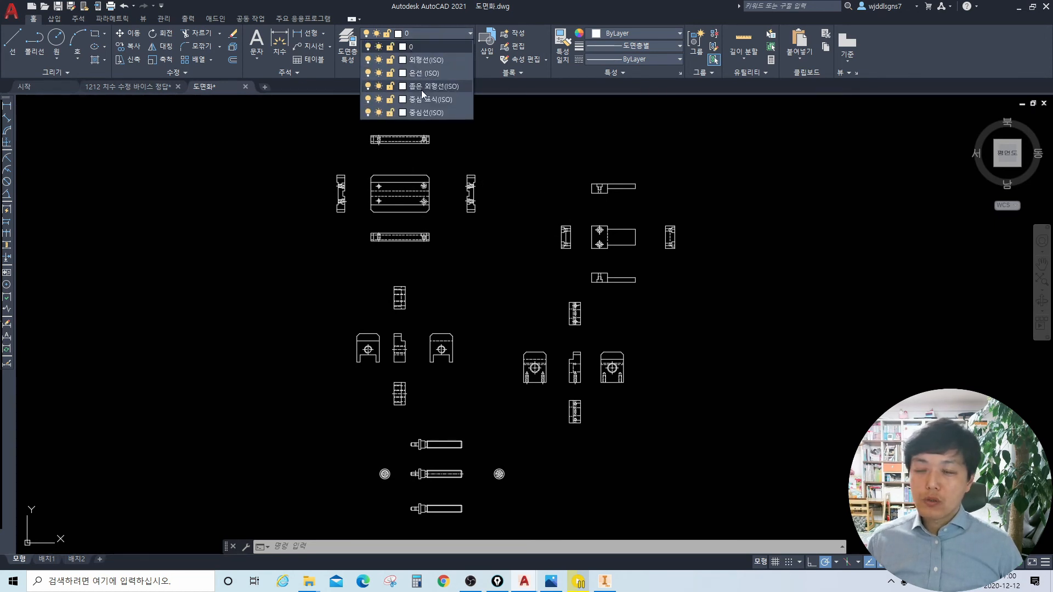
pyautogui.press('Escape')
pyautogui.press('Escape')
# Step: Examine the dimension styles brought into the exported drawing and their preview, leaving them as they are
pyautogui.write('D')
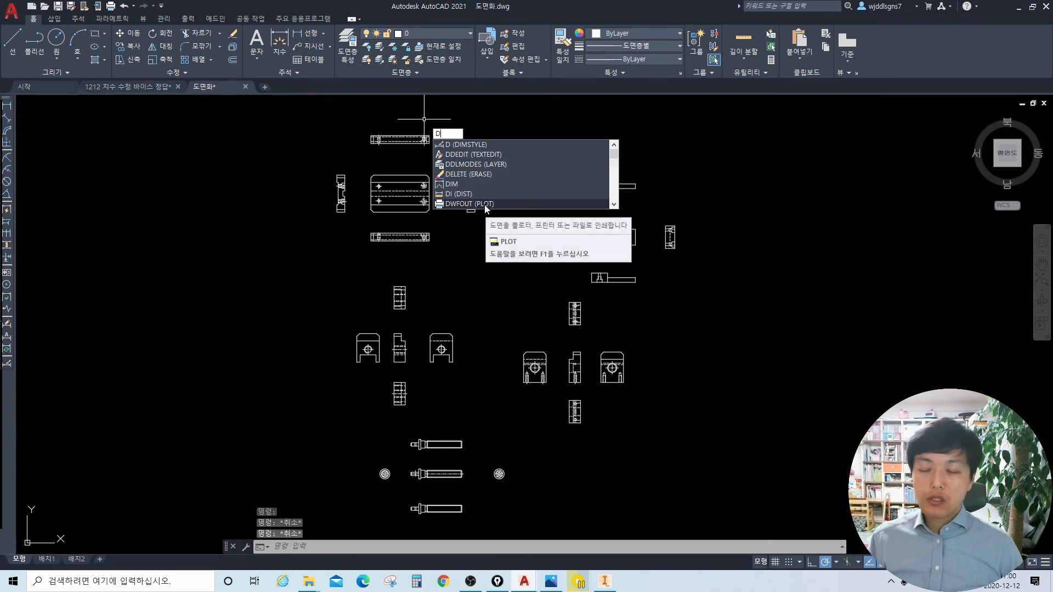
pyautogui.press('Return')
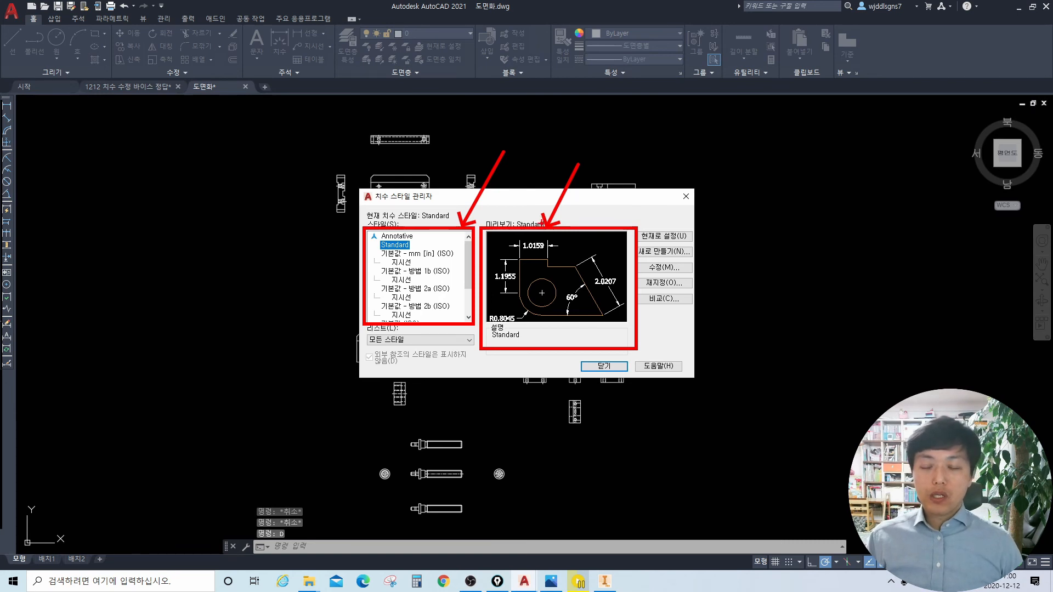
pyautogui.press('Escape')
pyautogui.press('Escape')
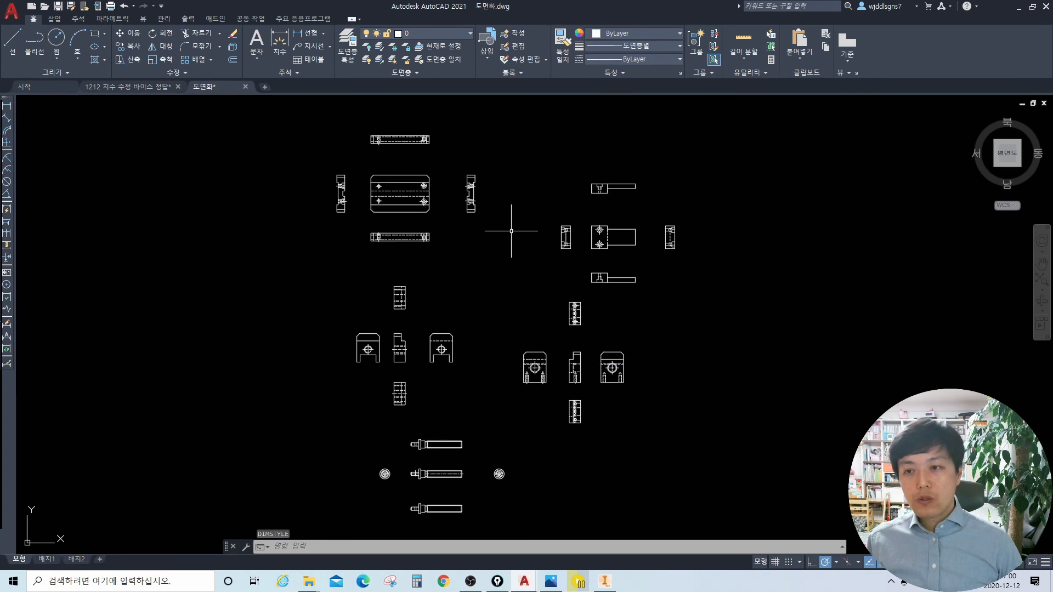
# Step: Move all objects of the exported part views to layer 0, leaving nothing selected
pyautogui.click(772, 528)
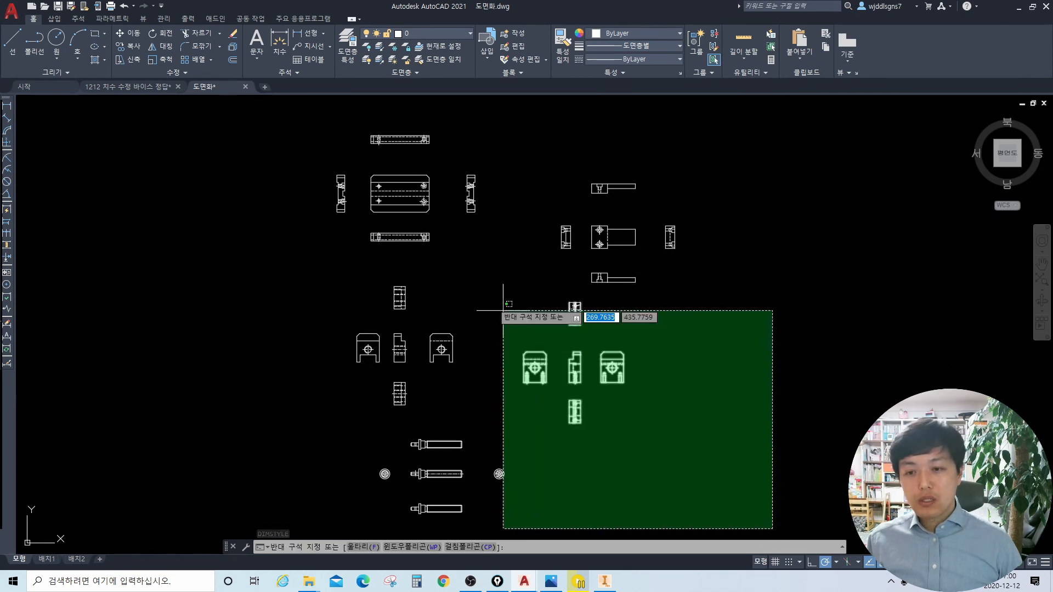
pyautogui.click(271, 125)
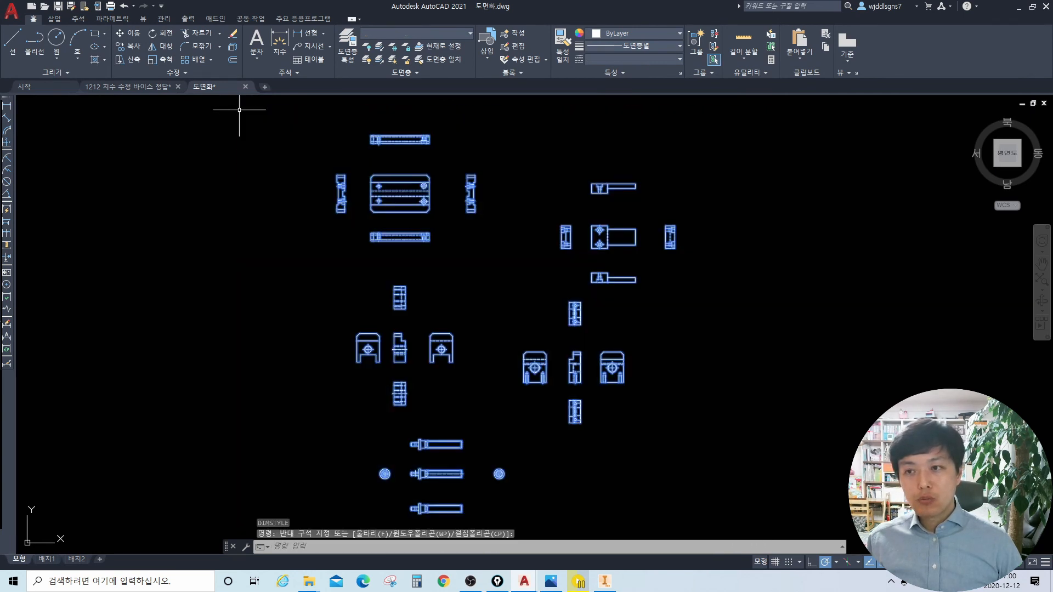
pyautogui.click(462, 35)
pyautogui.click(430, 49)
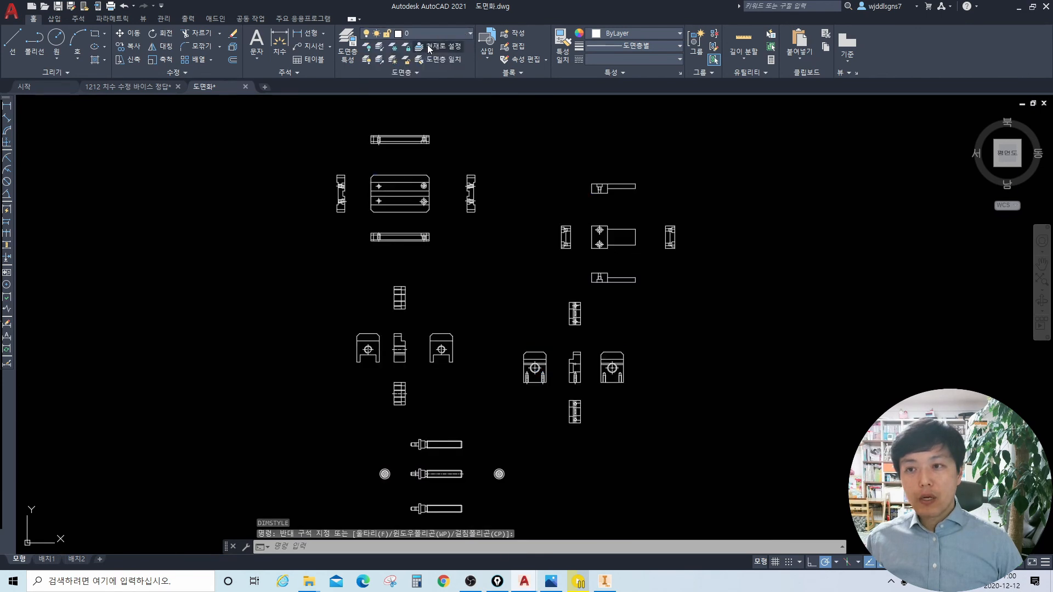
pyautogui.hotkey('ctrl', 'a')
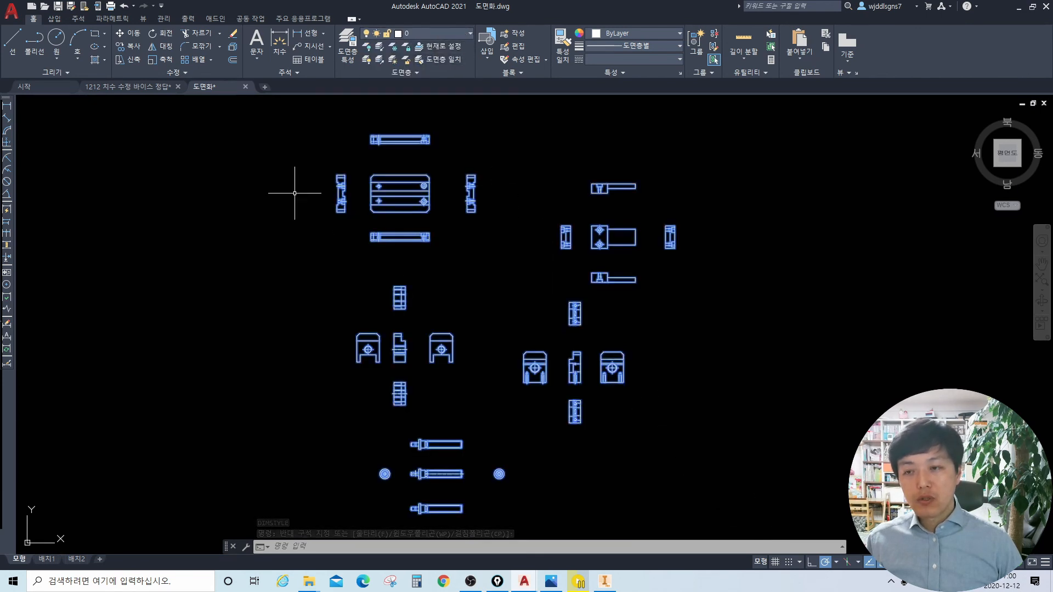
pyautogui.press('Escape')
pyautogui.press('Escape')
pyautogui.press('Escape')
pyautogui.press('Escape')
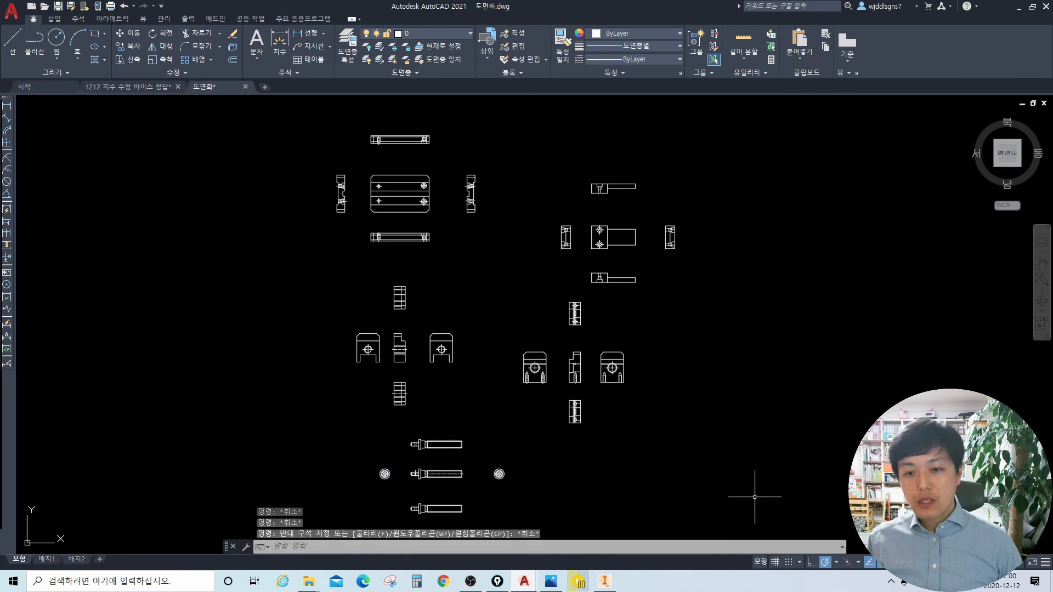
# Step: Copy every object of the exported part views to the clipboard
pyautogui.click(779, 511)
pyautogui.press('Escape')
pyautogui.press('Escape')
pyautogui.press('Escape')
pyautogui.scroll(-3, 608, 382)
pyautogui.hotkey('ctrl', 'a')
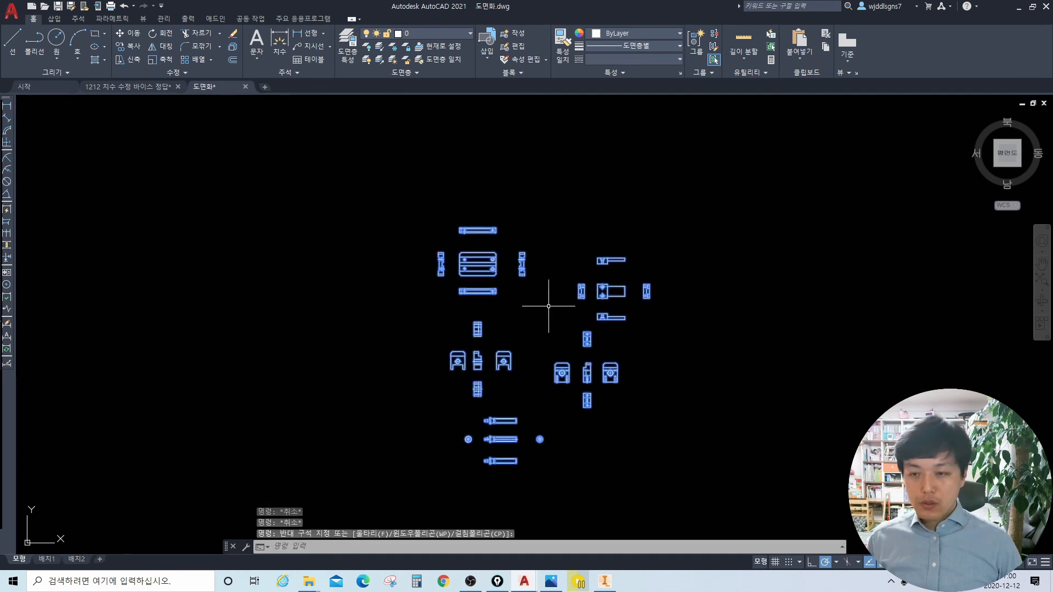
pyautogui.hotkey('ctrl', 'c')
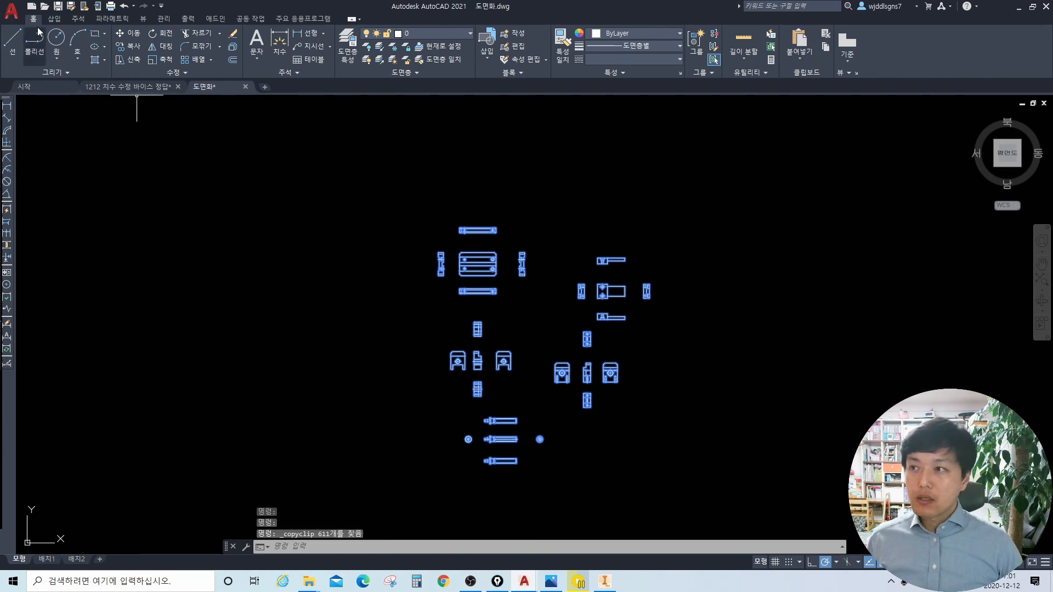
# Step: Create a new blank drawing from a template
pyautogui.click(11, 10)
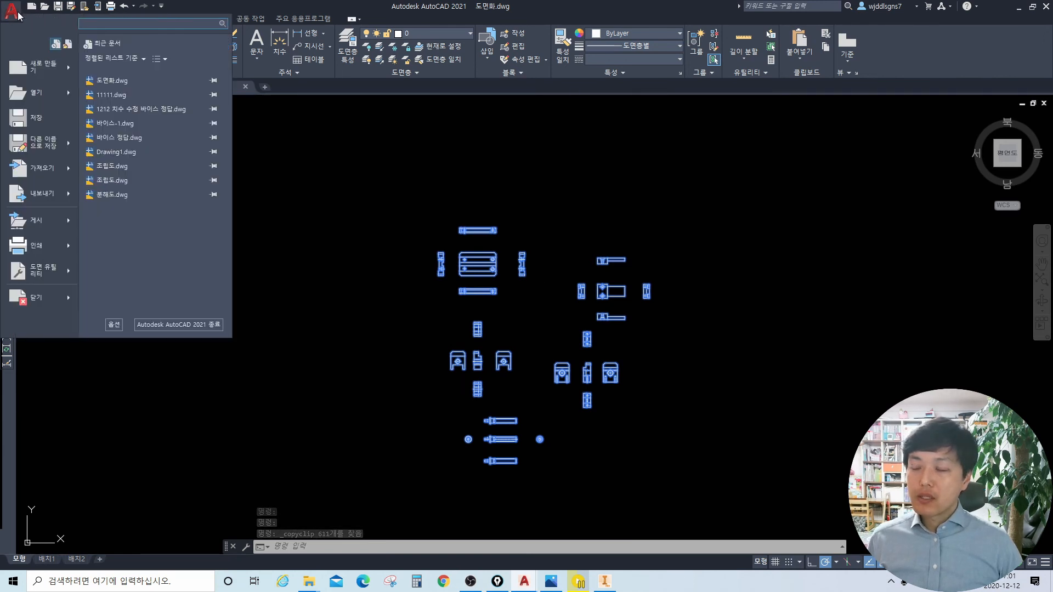
pyautogui.click(38, 65)
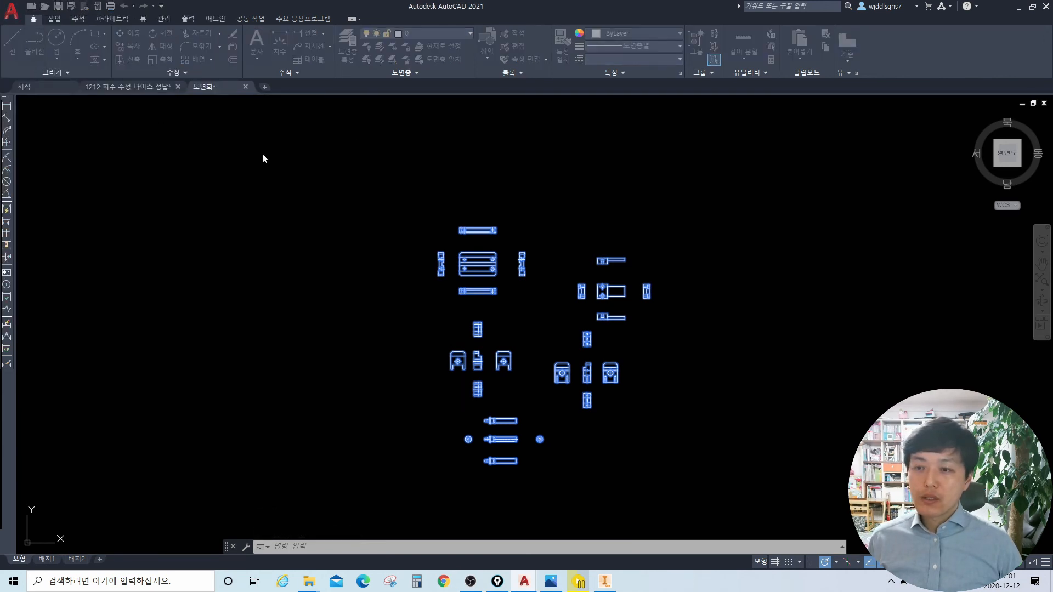
pyautogui.doubleClick(478, 280)
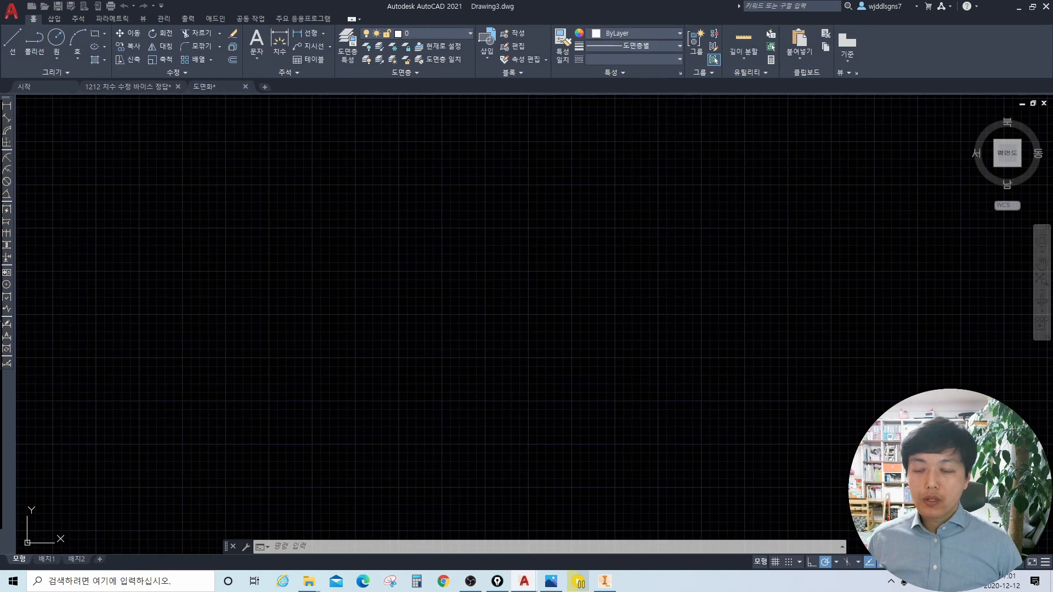
# Step: Turn off the grid in the new drawing and paste the copied part views into its model space
pyautogui.press('F7')
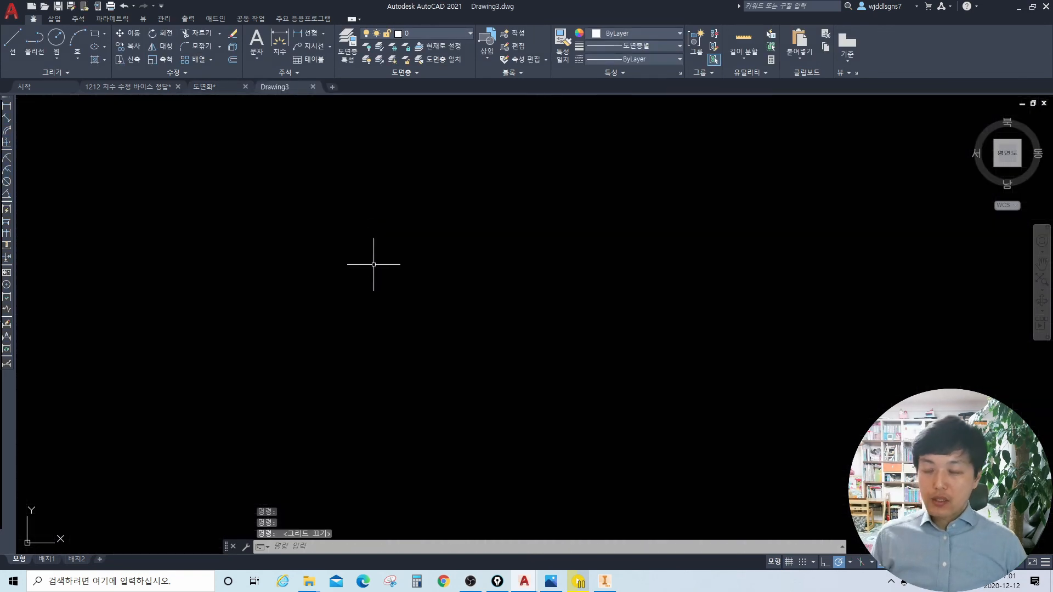
pyautogui.hotkey('ctrl', 'v')
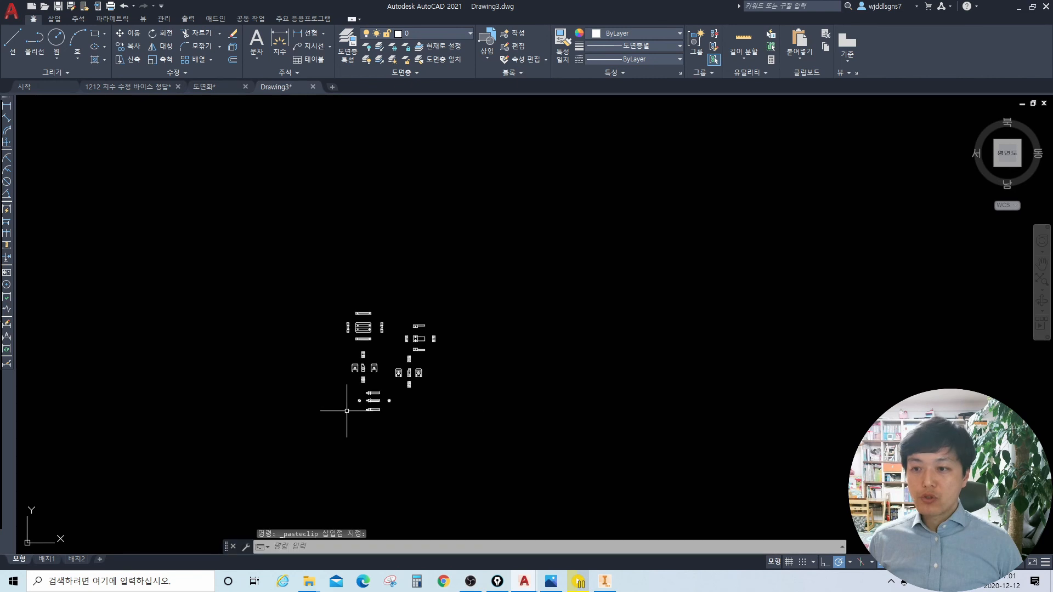
pyautogui.click(346, 410)
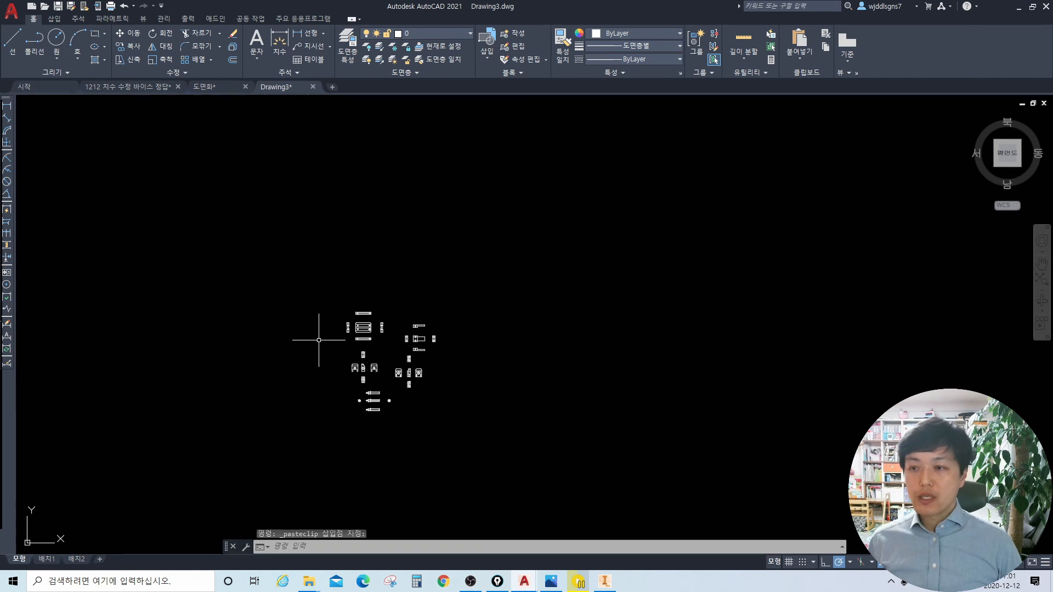
# Step: Compare the full set of part views in the 도면화 drawing with the copy pasted into Drawing3
pyautogui.click(206, 86)
pyautogui.click(642, 322)
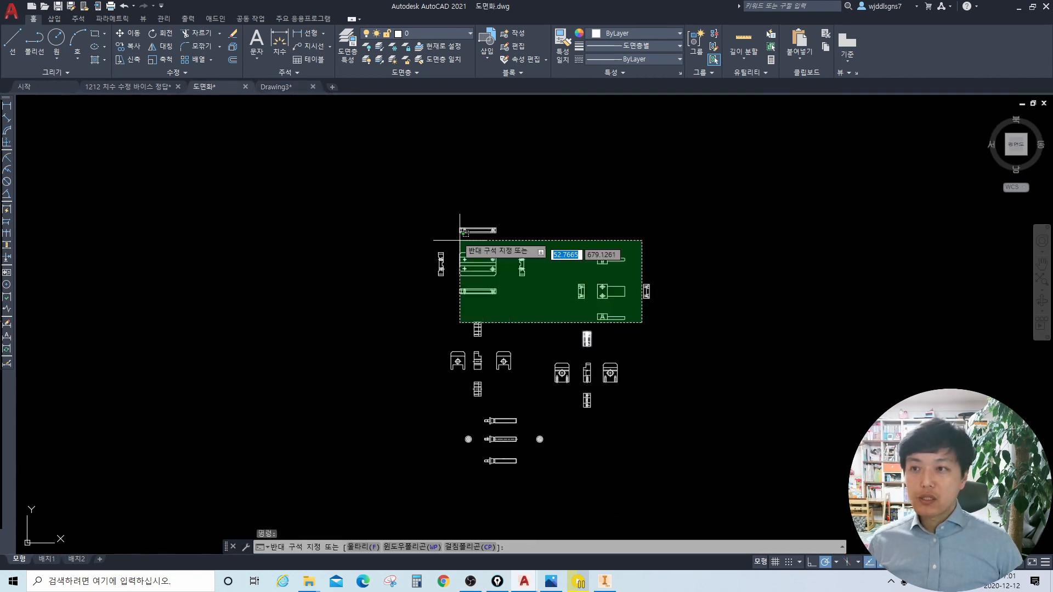
pyautogui.click(735, 372)
pyautogui.click(789, 485)
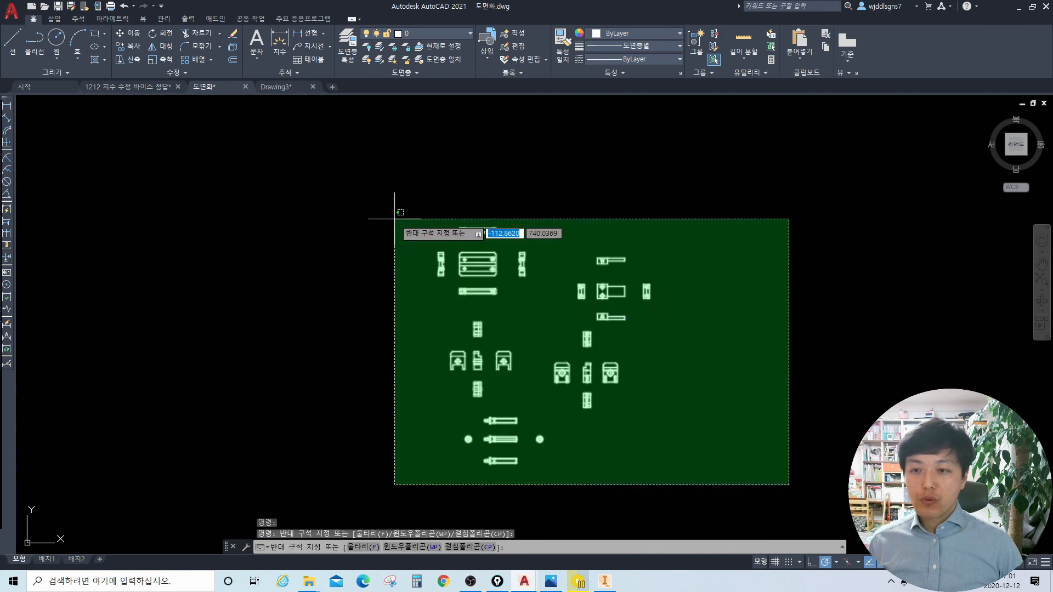
pyautogui.click(395, 219)
pyautogui.click(278, 87)
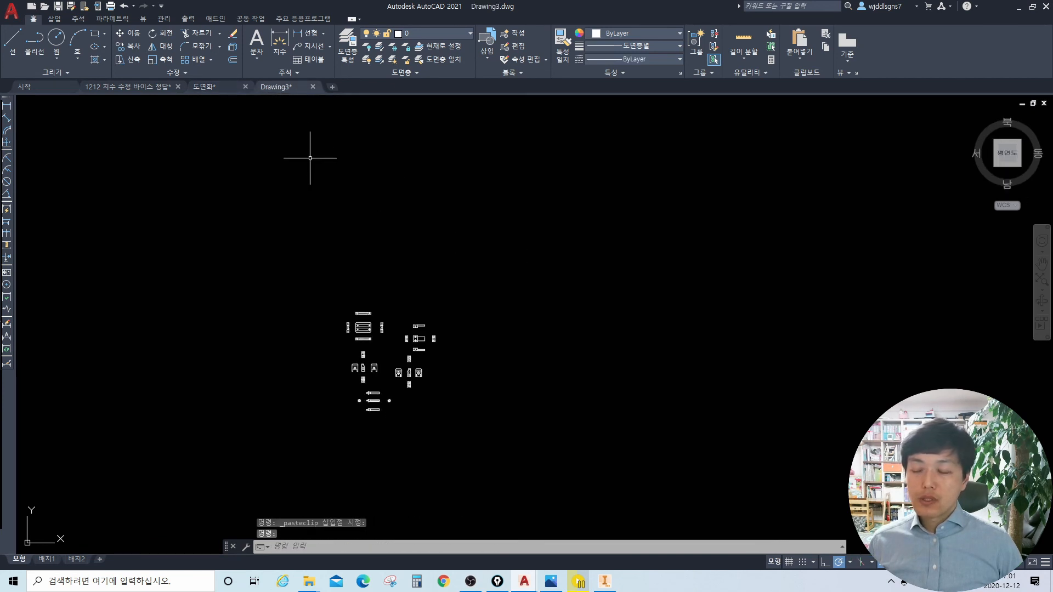
pyautogui.scroll(4, 377, 390)
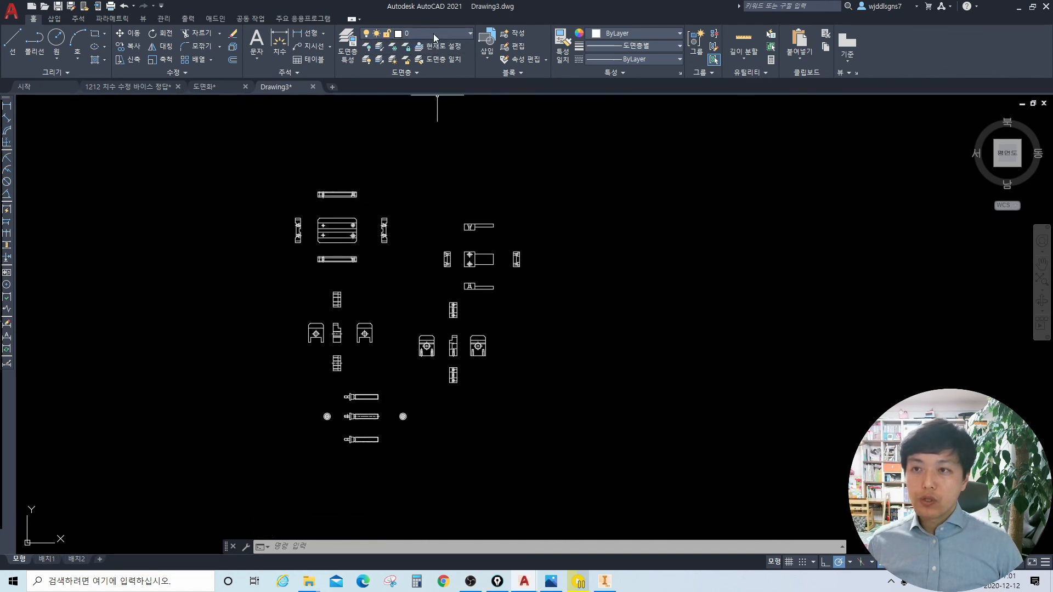
# Step: Review the style list and the ISO-25 preview in the Dimension Style Manager, leaving the styles unmodified
pyautogui.write('d')
pyautogui.press('Return')
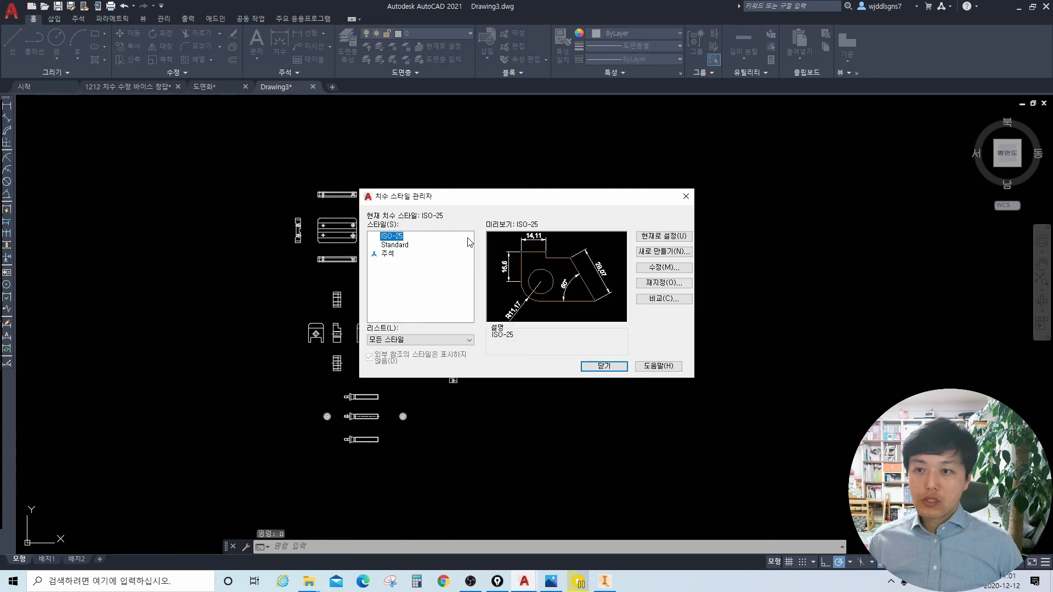
pyautogui.moveTo(482, 230); pyautogui.dragTo(639, 322)
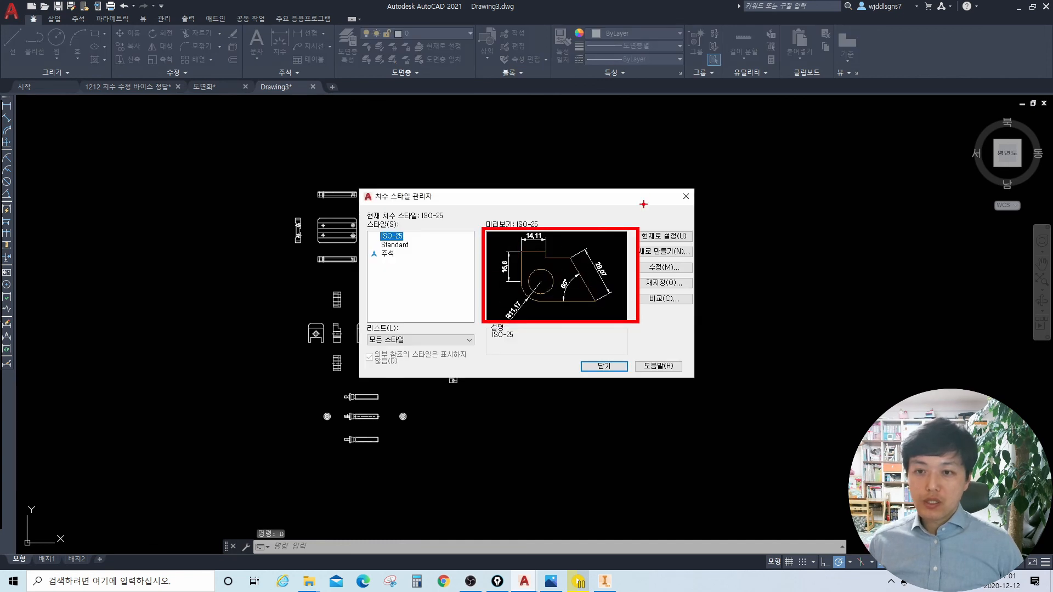
pyautogui.moveTo(649, 175); pyautogui.dragTo(595, 239)
pyautogui.moveTo(497, 185); pyautogui.dragTo(418, 240)
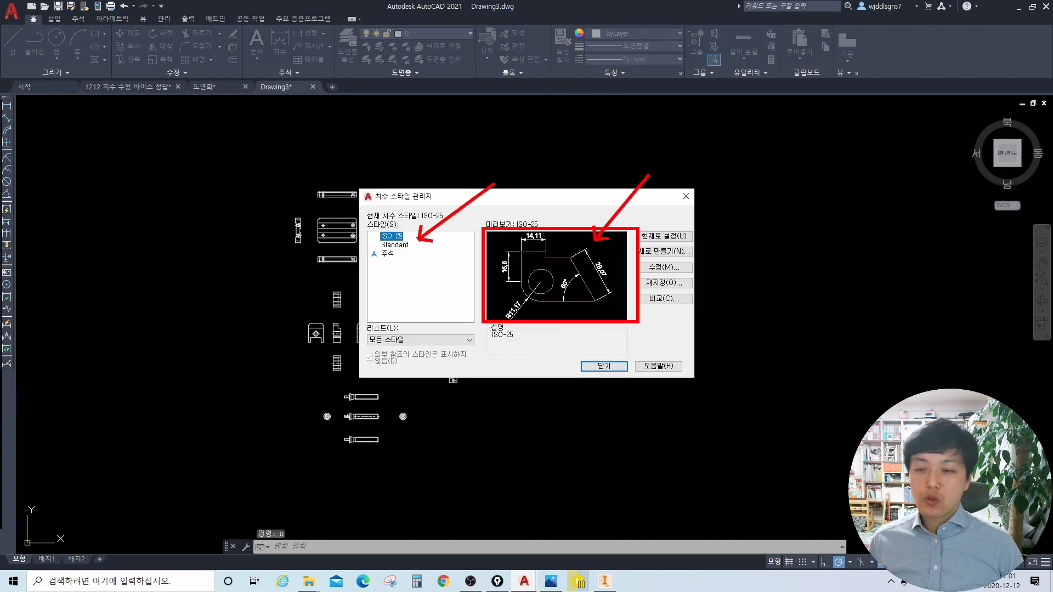
pyautogui.press('Escape')
pyautogui.press('Escape')
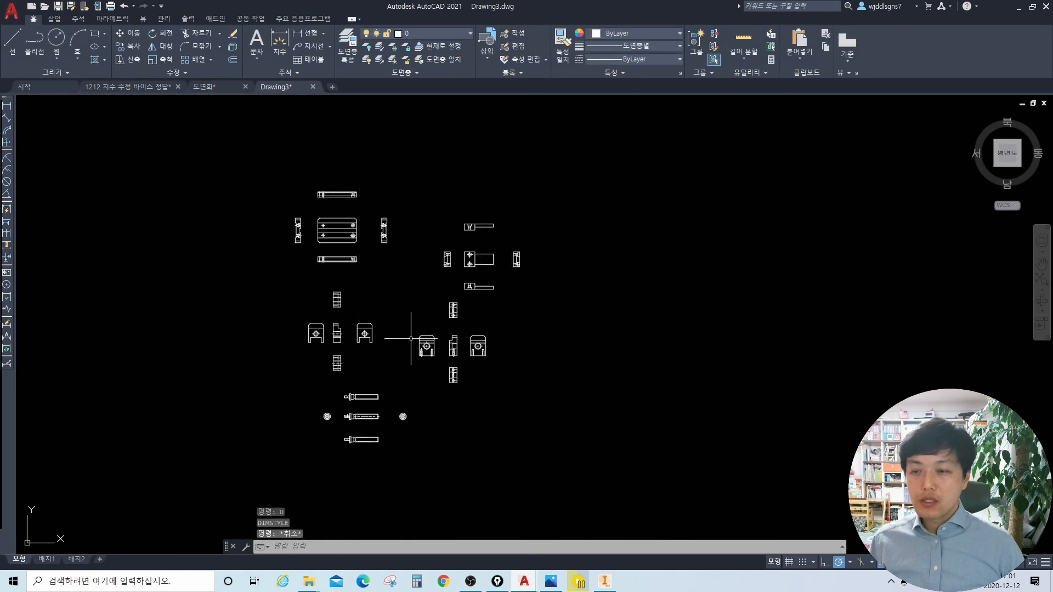
pyautogui.scroll(2, 372, 323)
pyautogui.scroll(-2, 372, 322)
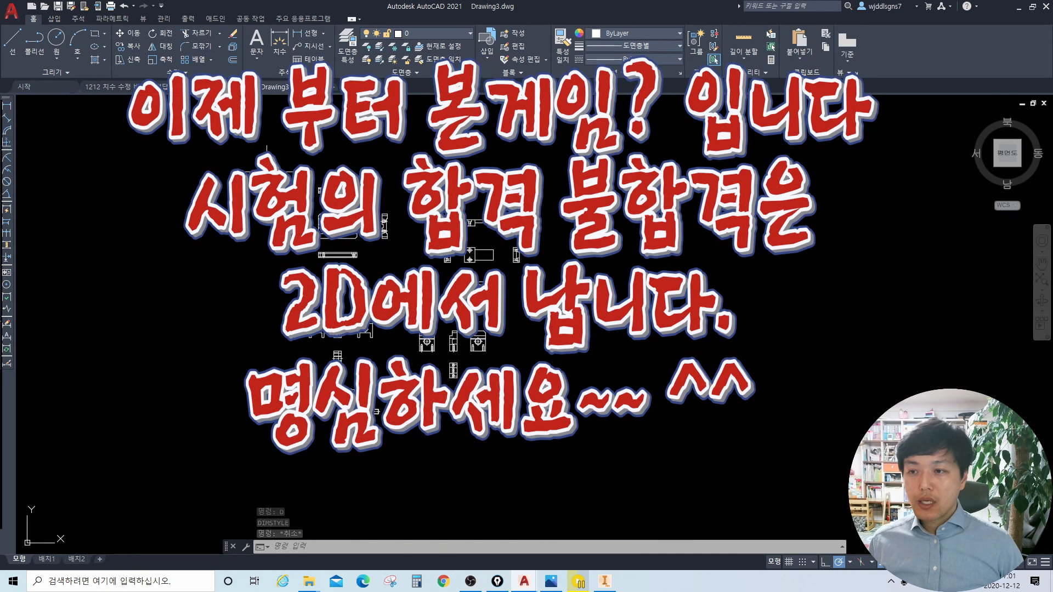
pyautogui.moveTo(257, 166)
pyautogui.mouseDown()
pyautogui.moveTo(306, 245)
pyautogui.moveTo(571, 464)
pyautogui.mouseUp()
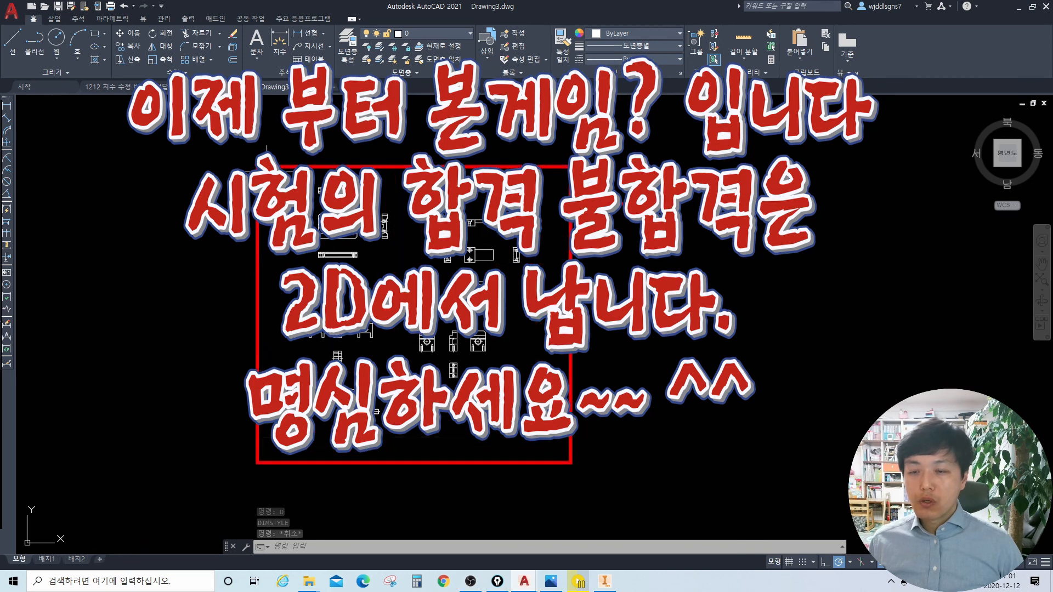
pyautogui.moveTo(568, 218); pyautogui.dragTo(547, 229)
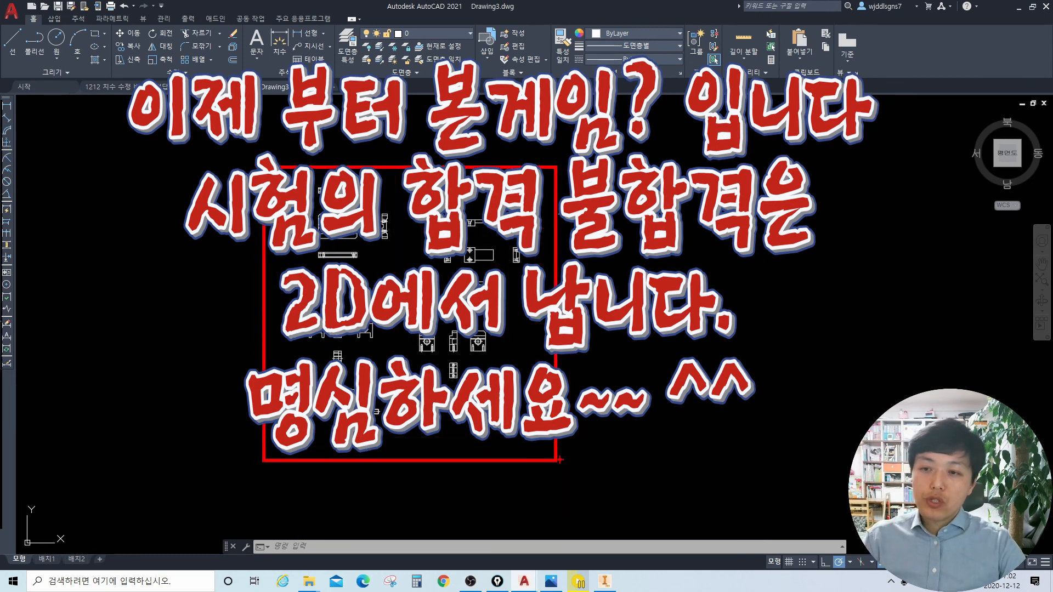